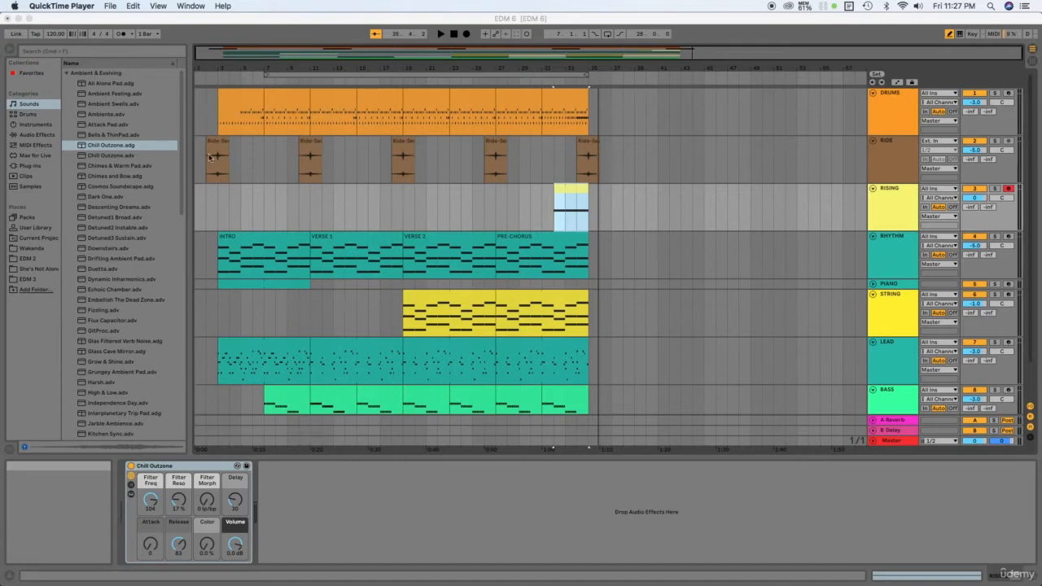
- Copy the VERSE 2 clips from bar 19 to 27 on the drums, rhythm, string, lead and bass tracks
left_click(236, 244)
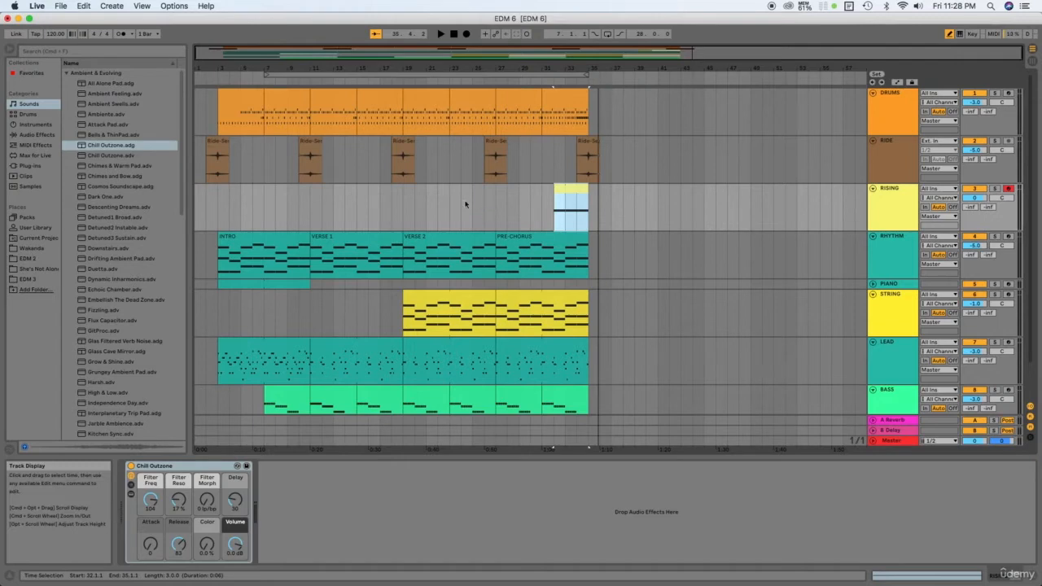
left_click_drag(421, 98, 464, 98)
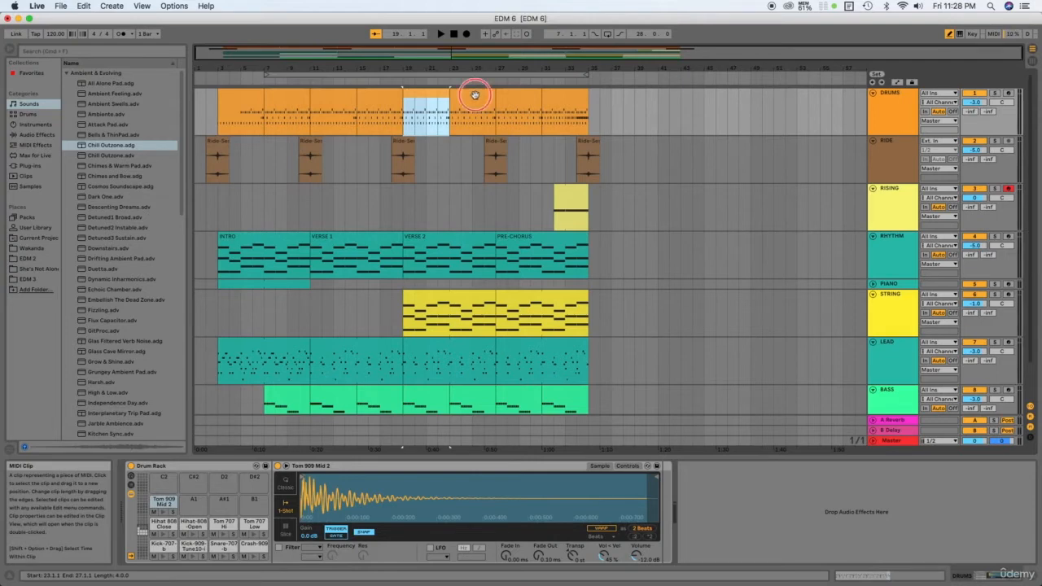
left_click(476, 95, "shift")
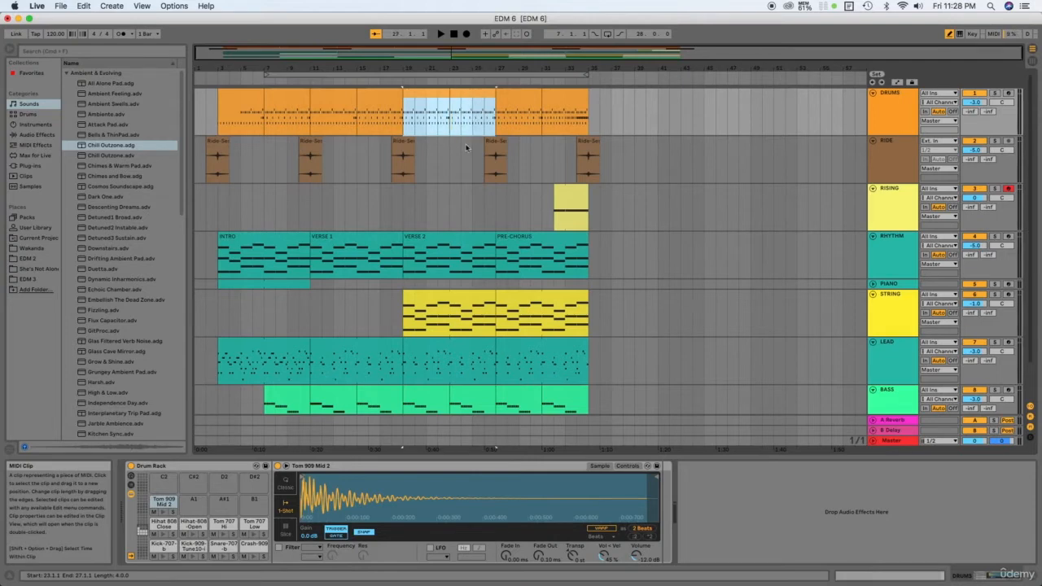
left_click(444, 236, "super")
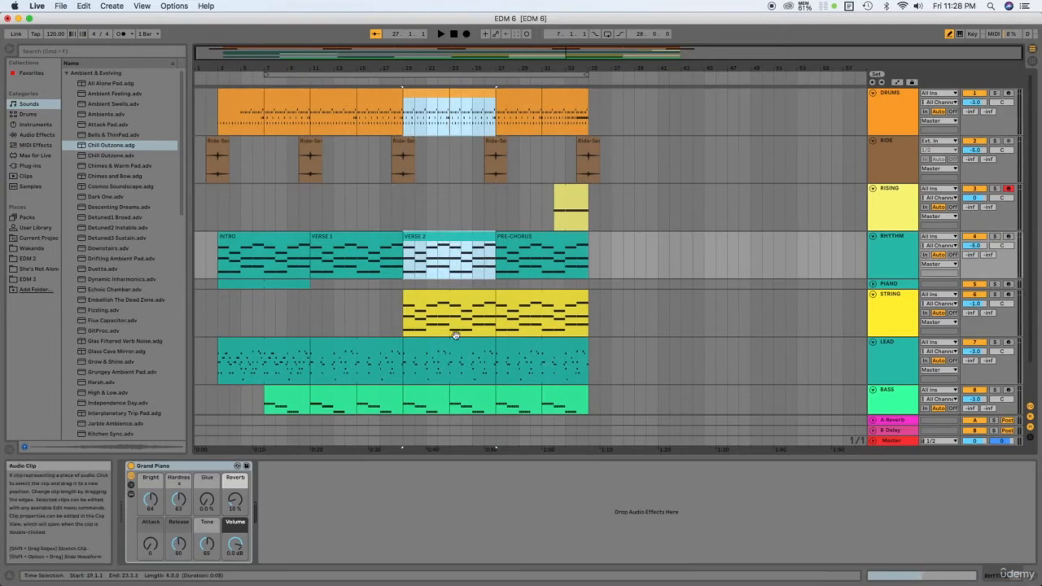
left_click(442, 293, "super")
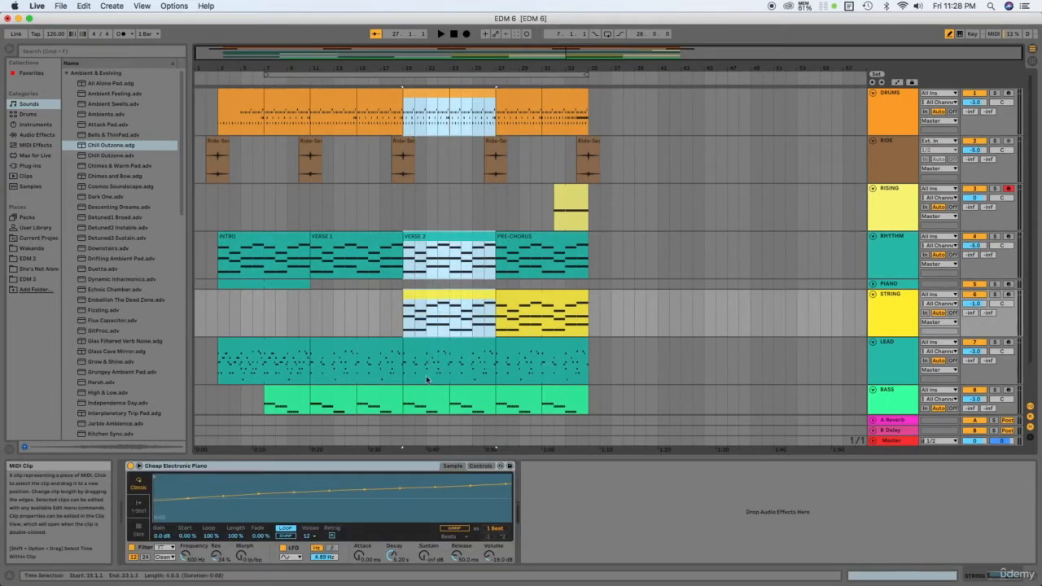
left_click(432, 350, "super")
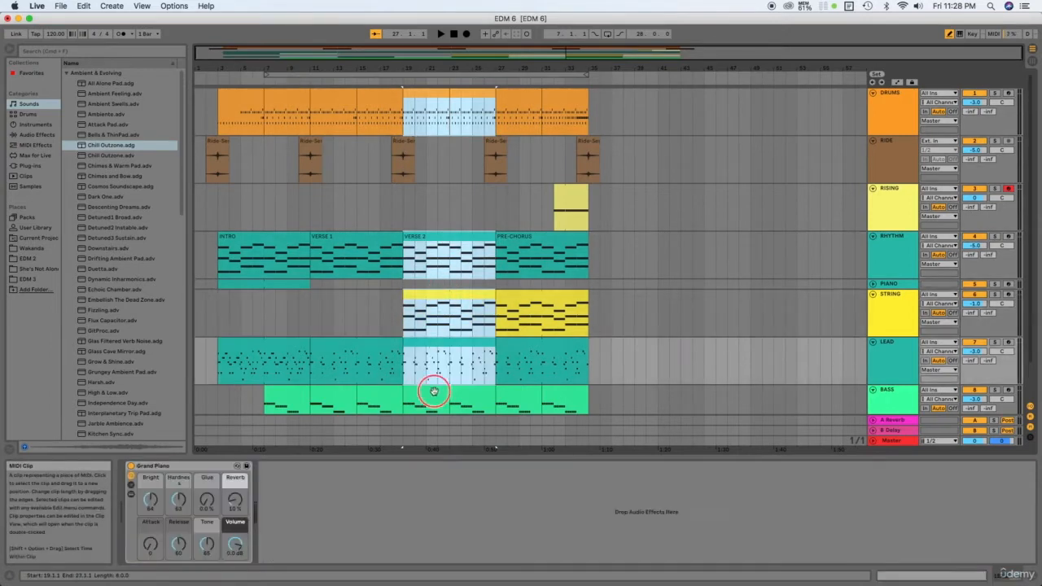
left_click(431, 397, "super")
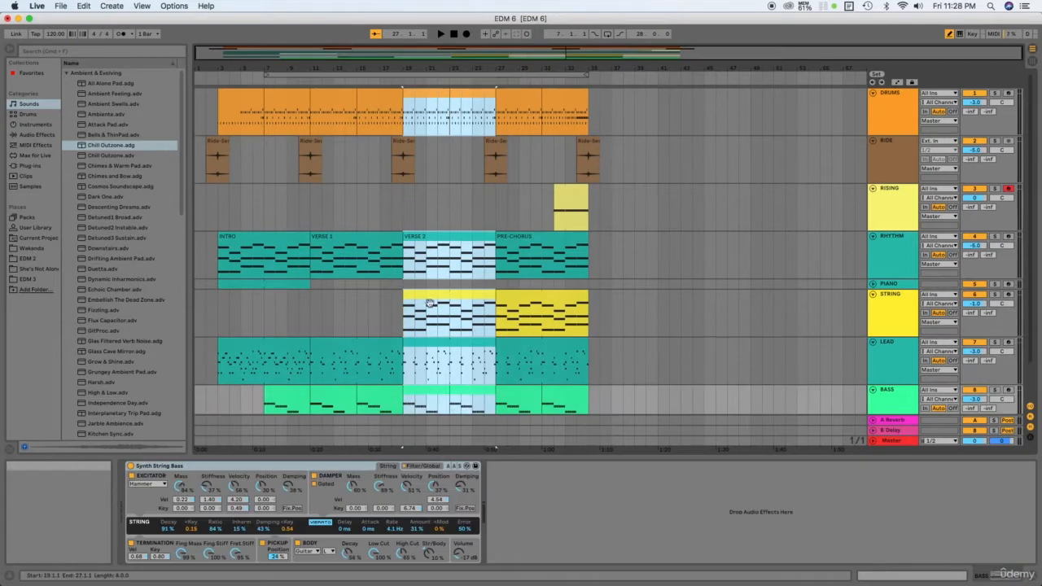
key("super+c")
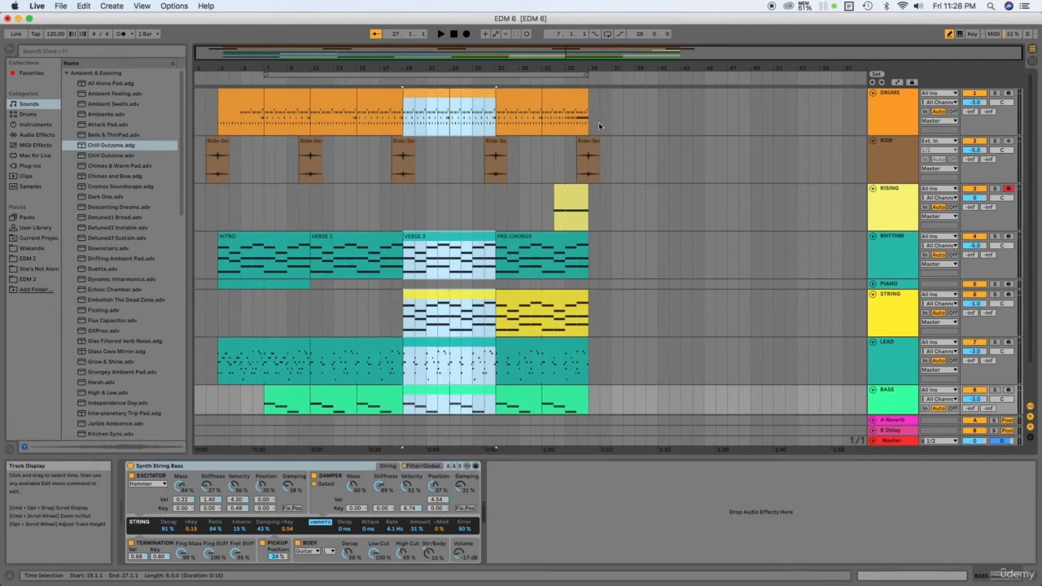
- Paste the copied VERSE 2 section at bar 36, starting on the drums track
left_click(598, 123)
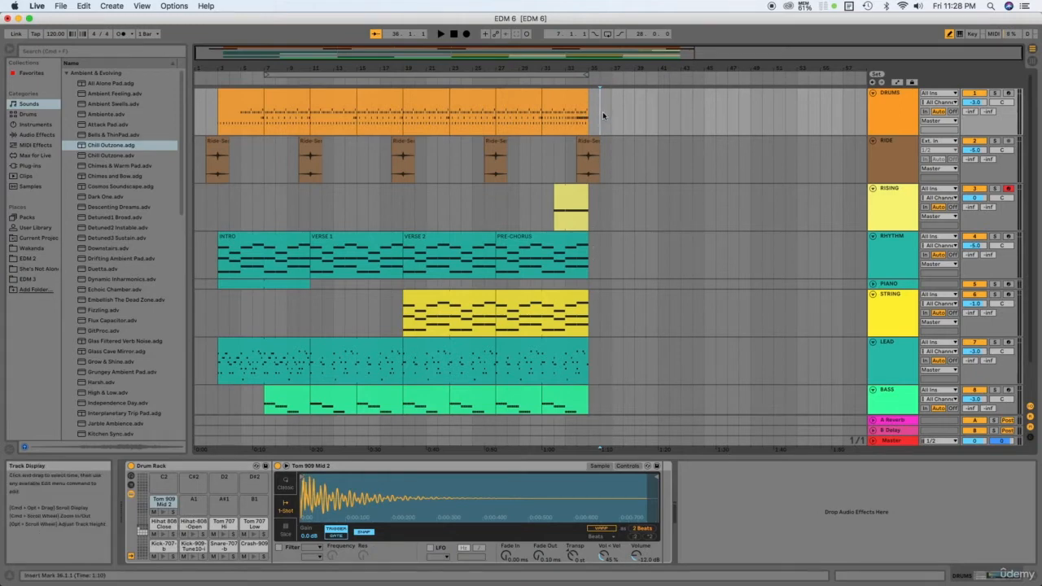
key("super+v")
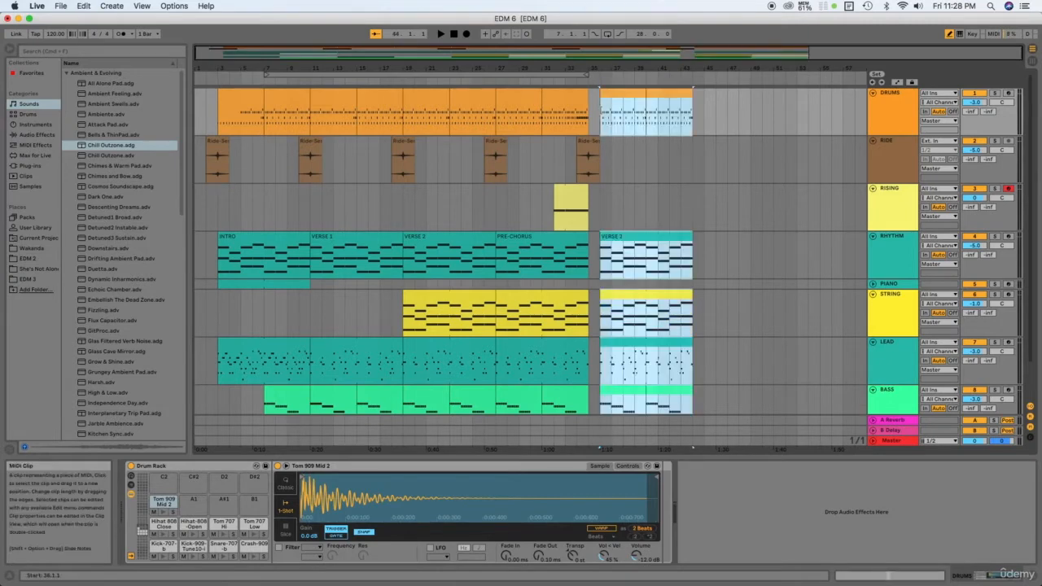
left_click(602, 206)
- Replace the lead clip at bar 36 with a copy of the lead clip from the intro
scroll(603, 209, "down", 2)
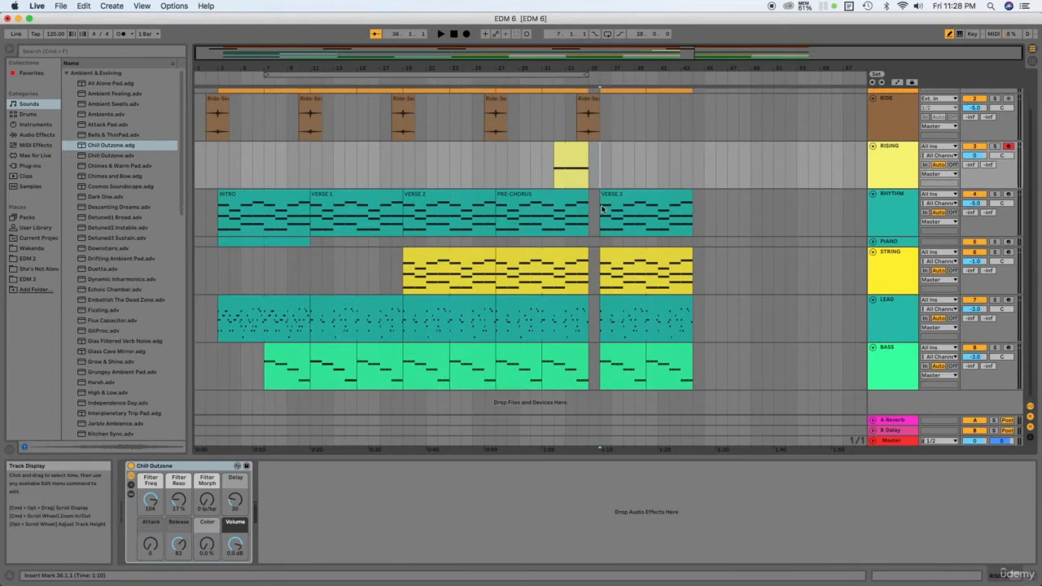
left_click(612, 303)
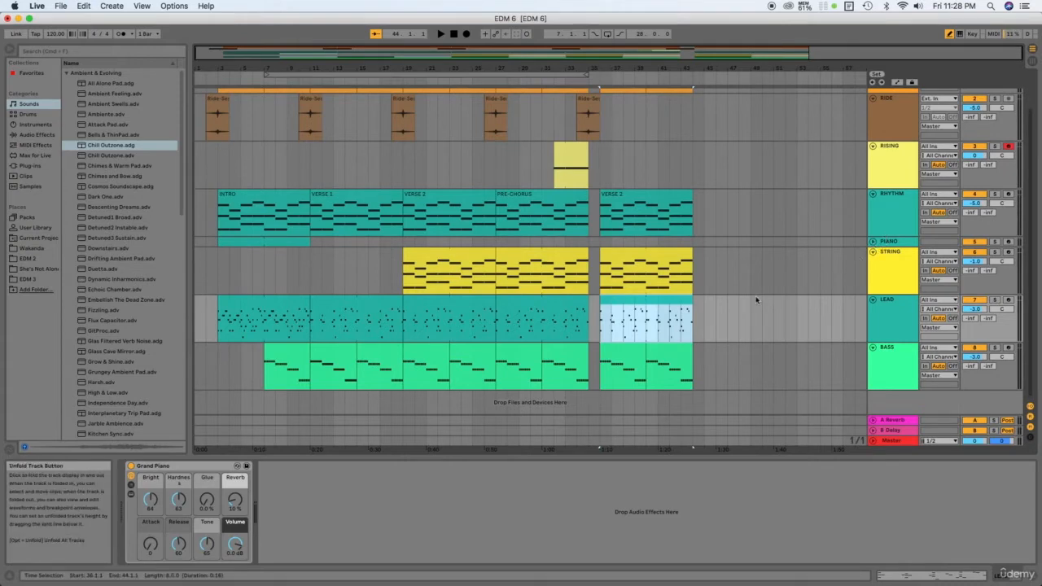
left_click(231, 304)
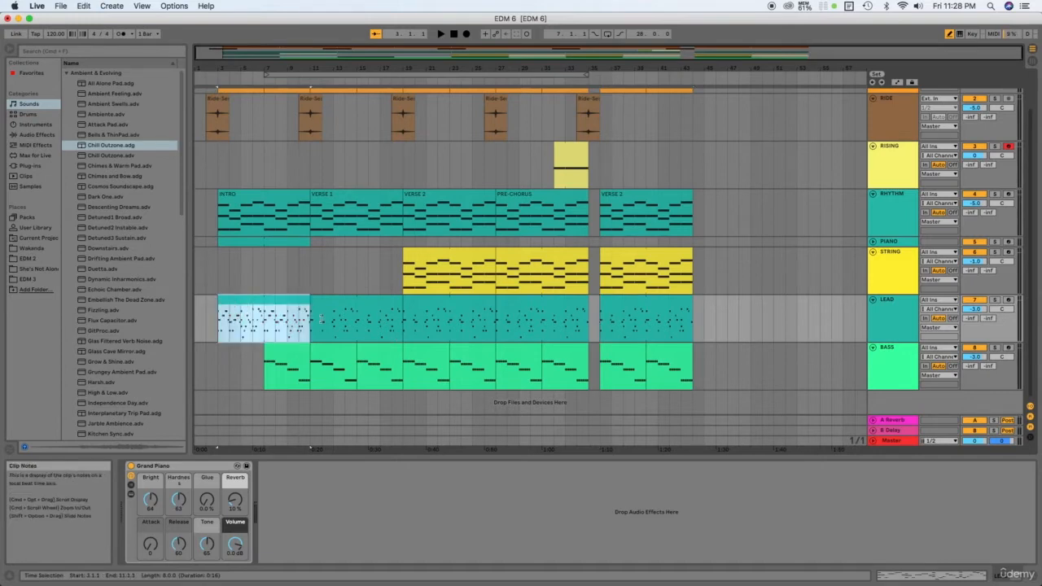
left_click(627, 307)
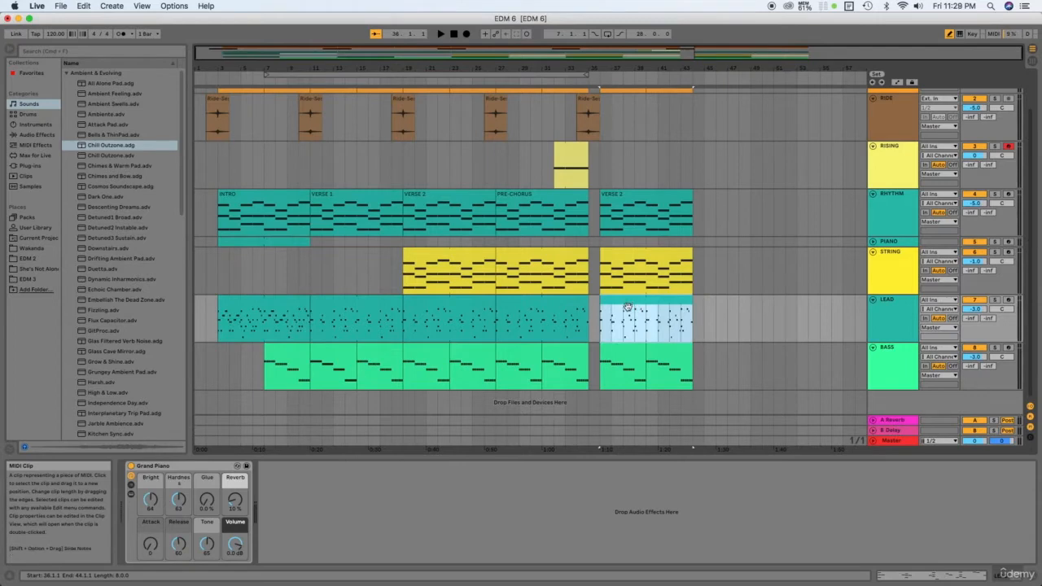
left_click(602, 319)
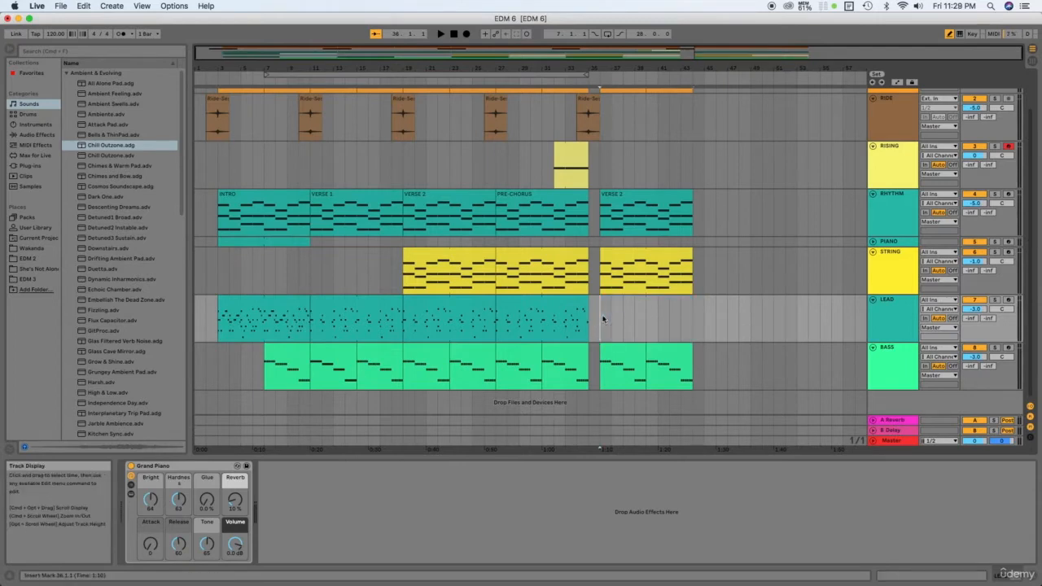
key("super+v")
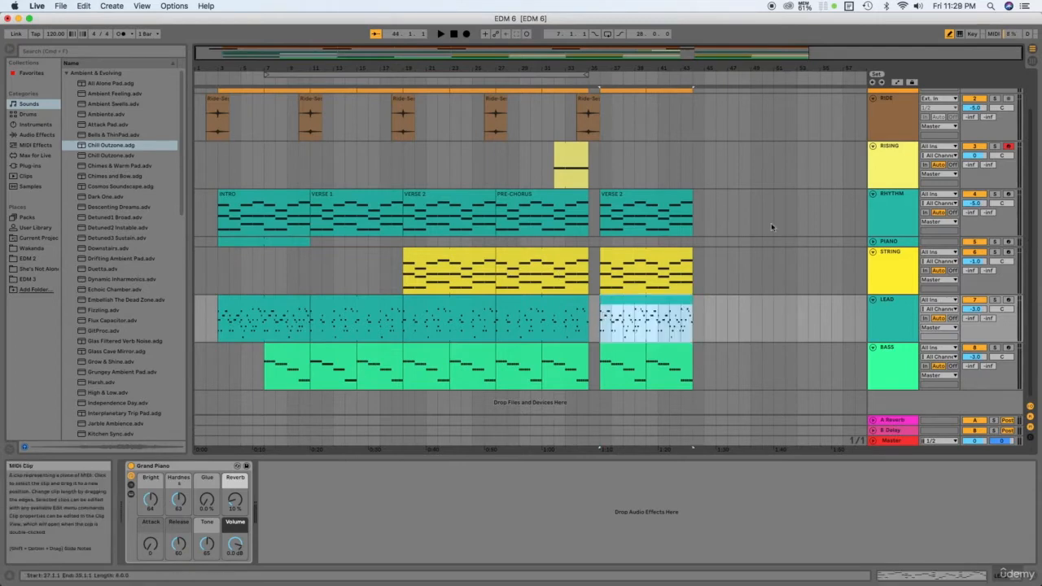
- Unfold the piano track and copy its intro clip to bar 27 under the PRE-CHORUS
left_click(873, 241)
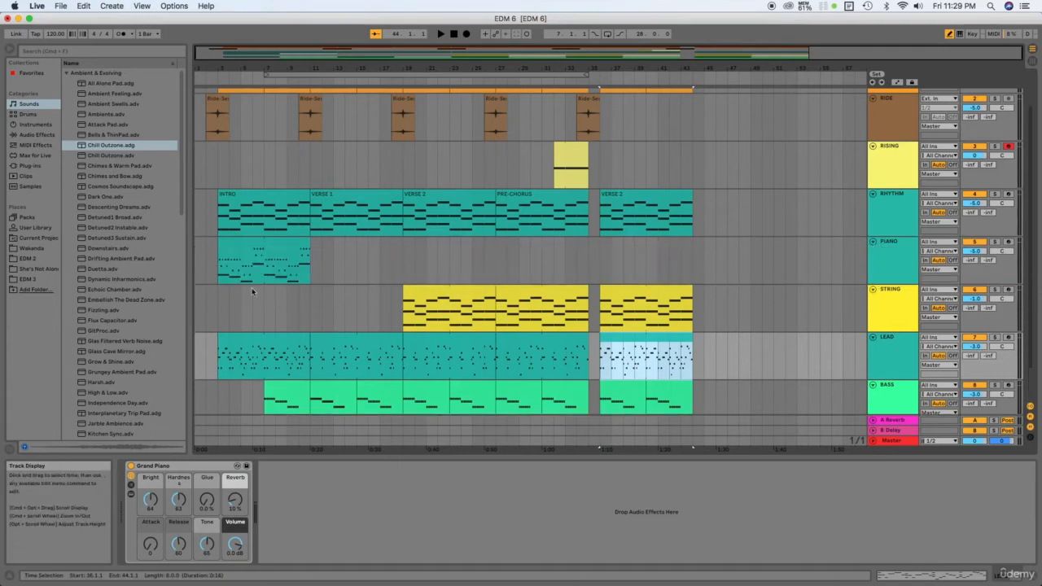
left_click(254, 247)
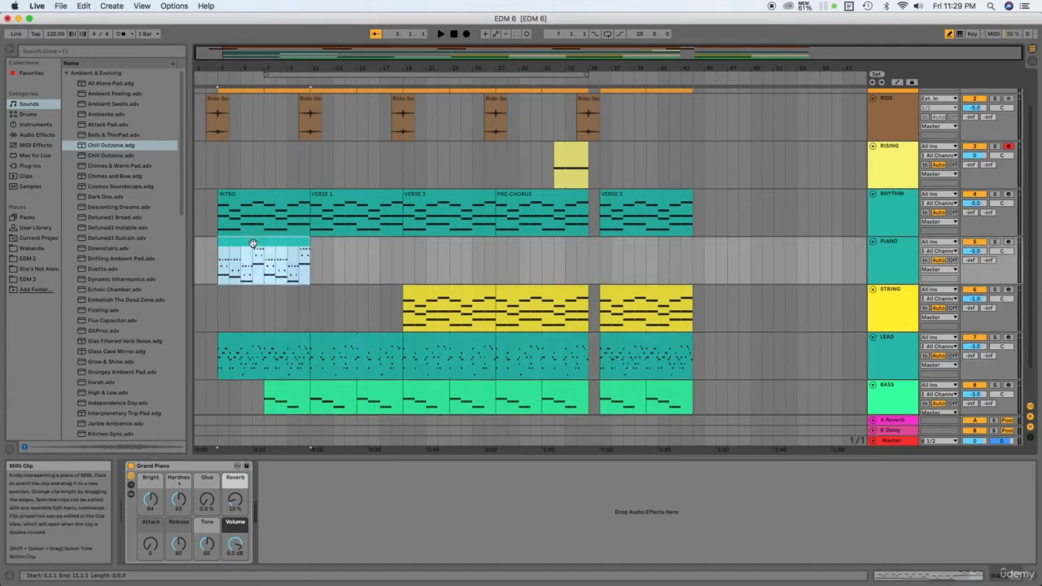
left_click(497, 258)
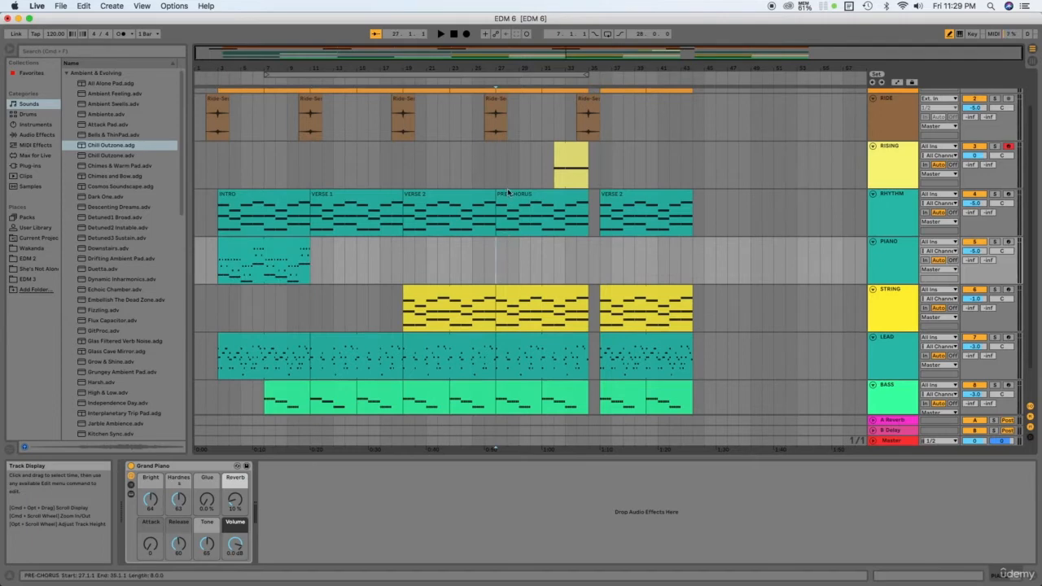
key("super+v")
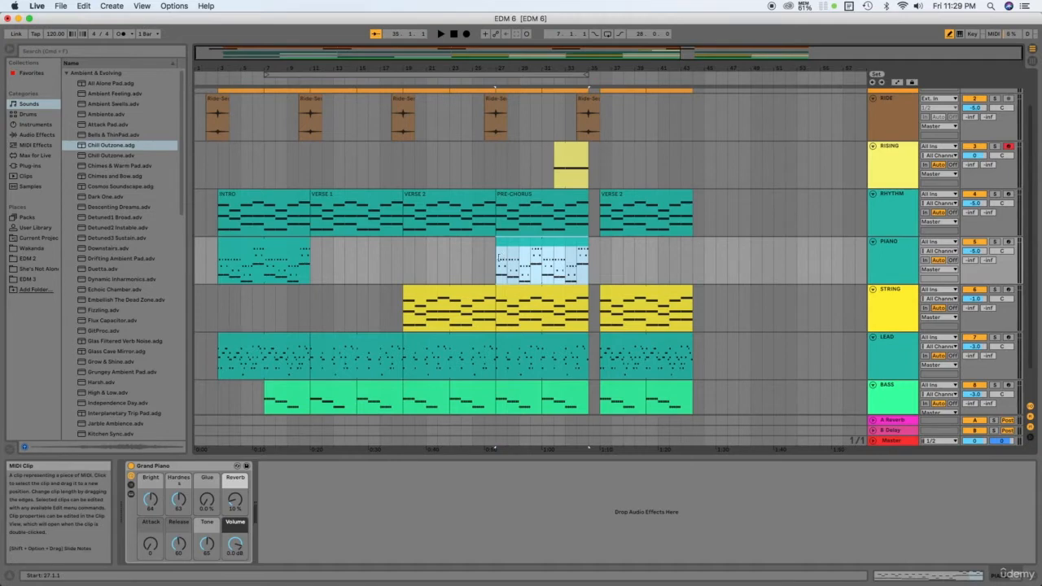
- Play the arrangement from bar 27 and examine the gap before the section at bar 36
left_click(497, 168)
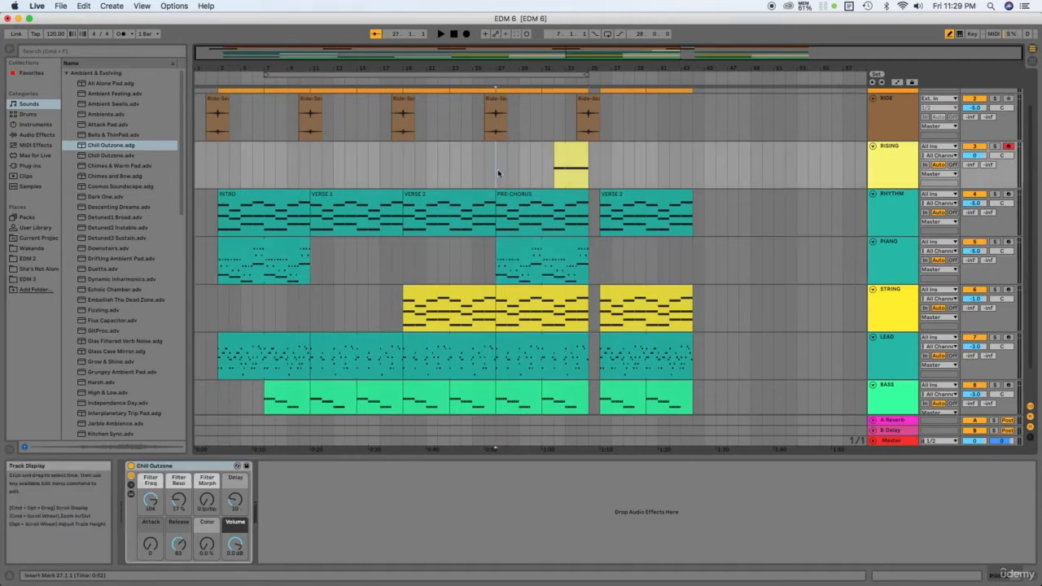
key("space")
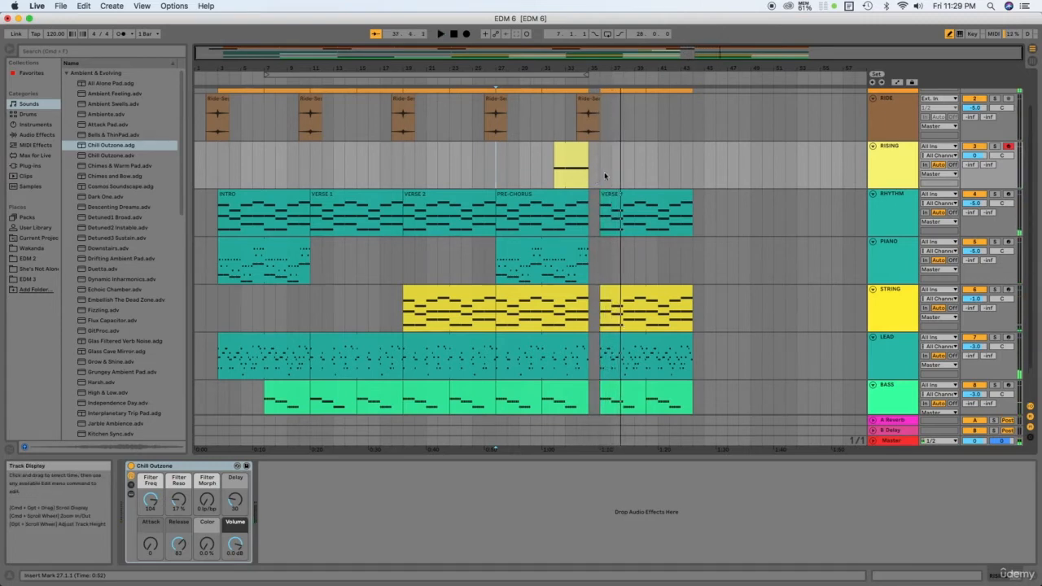
scroll(610, 175, "up", 2)
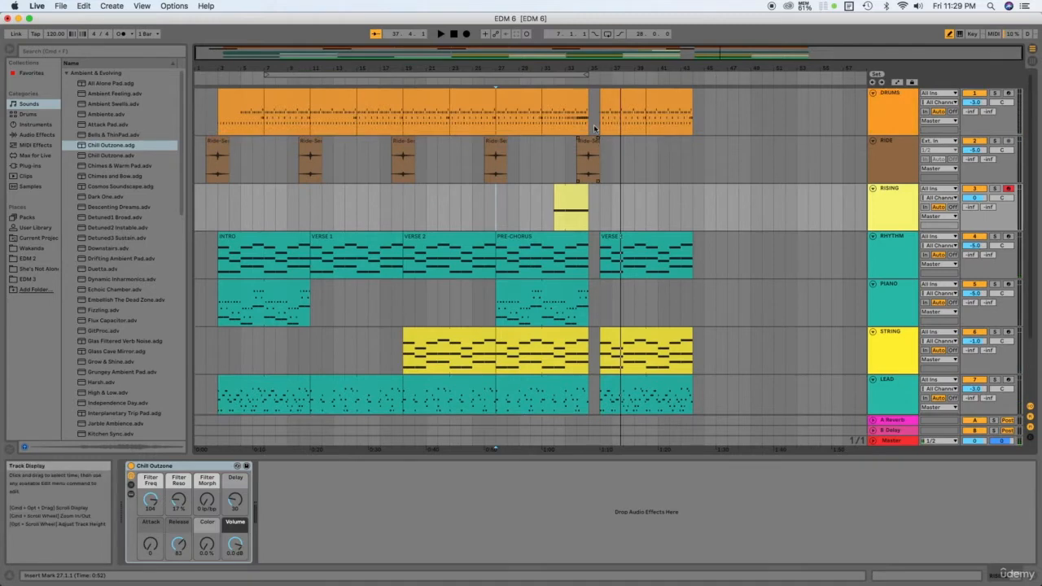
left_click(601, 210)
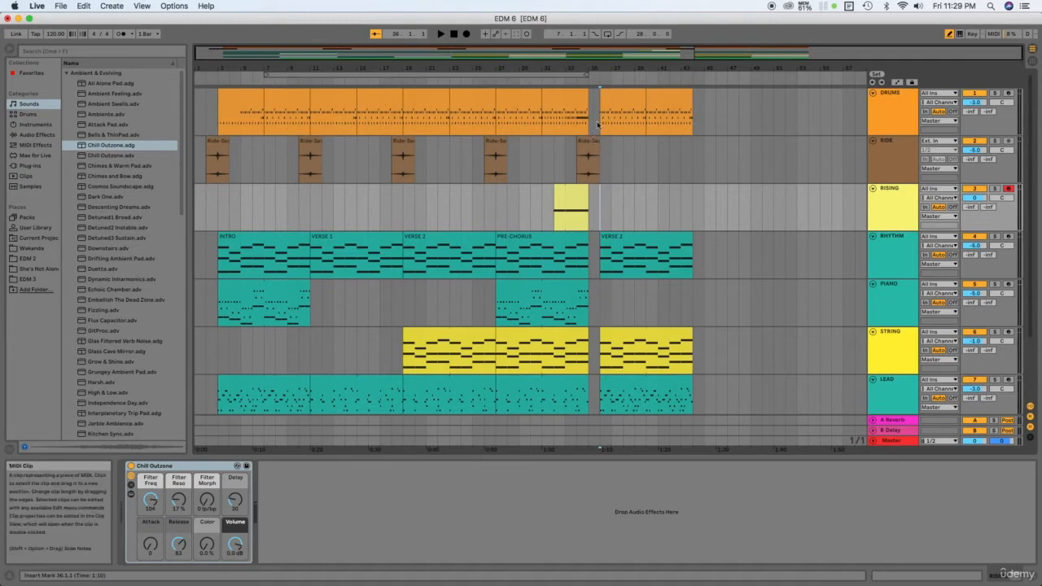
left_click(604, 96)
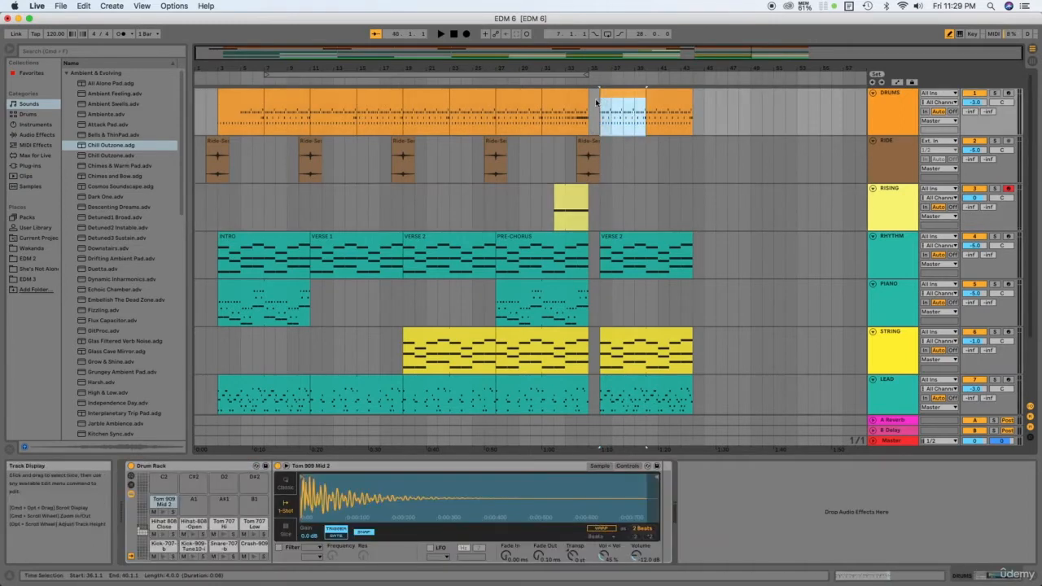
left_click(597, 102)
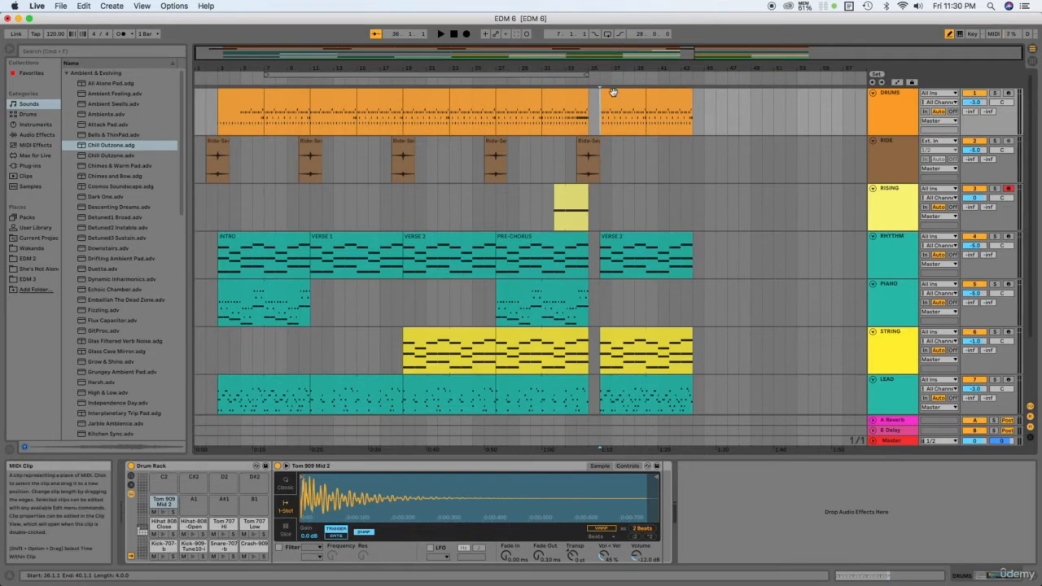
- Copy the drum clip at bar 31 and paste it on the drums track at bar 45
left_click(613, 93)
left_click(578, 92)
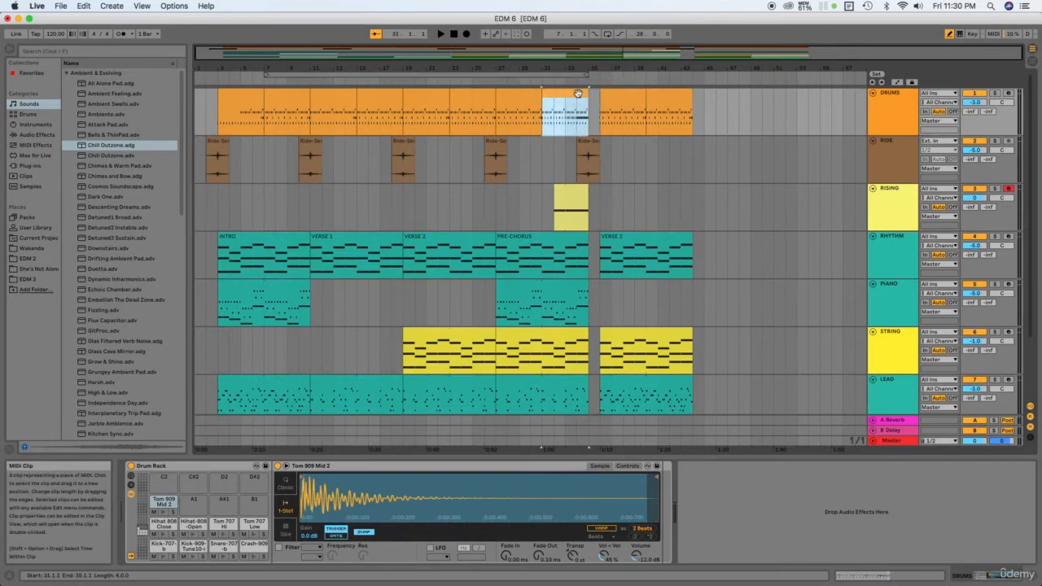
left_click(704, 123)
key("super+v")
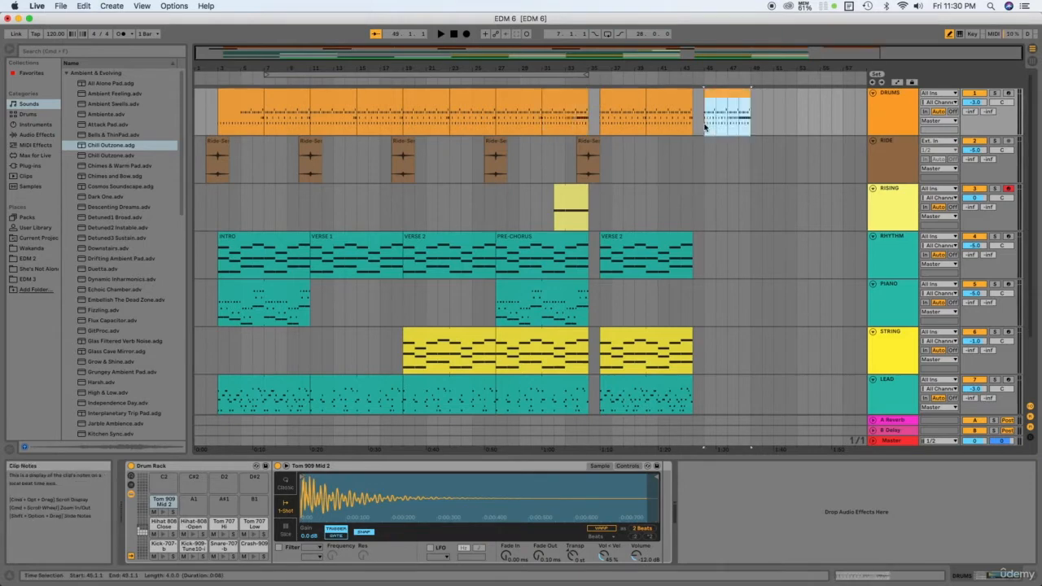
- In the drum clip at bar 45, delete the hi-hat notes of its fourth bar and all notes in its first three bars
double_click(743, 98)
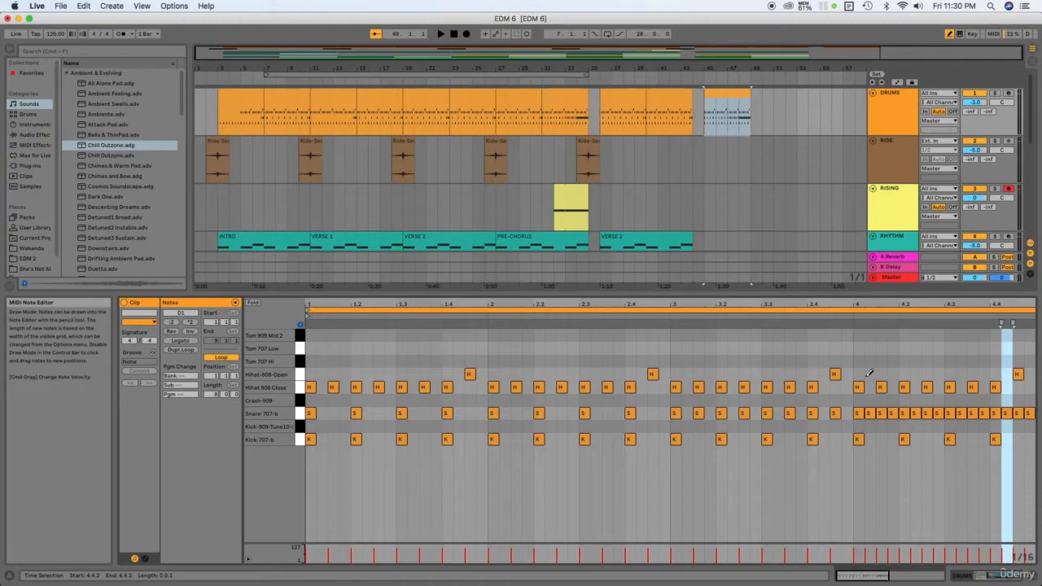
key("b")
left_click_drag(855, 337, 1022, 395)
key("Delete")
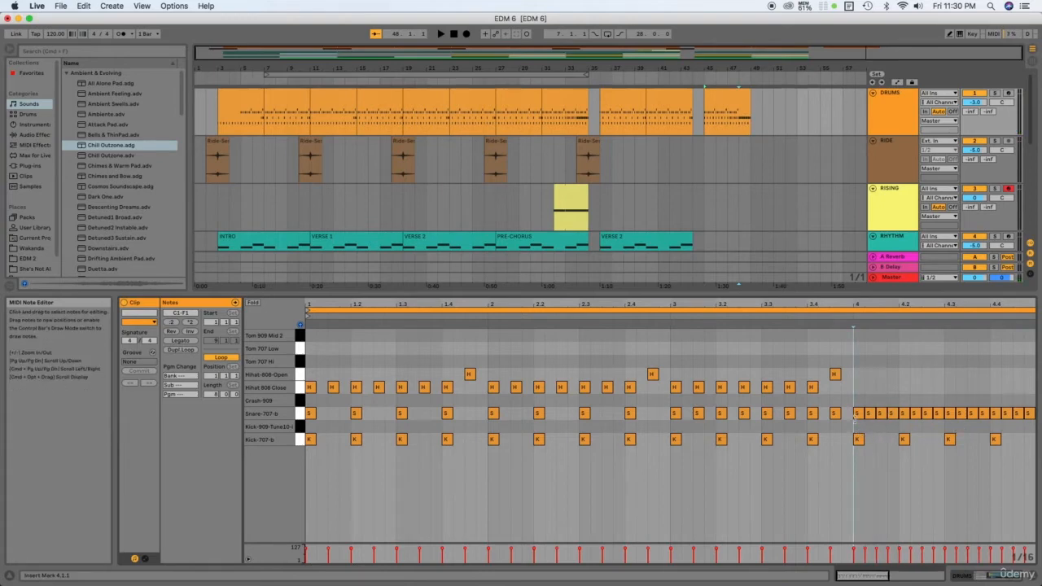
left_click_drag(837, 348, 297, 486)
key("Delete")
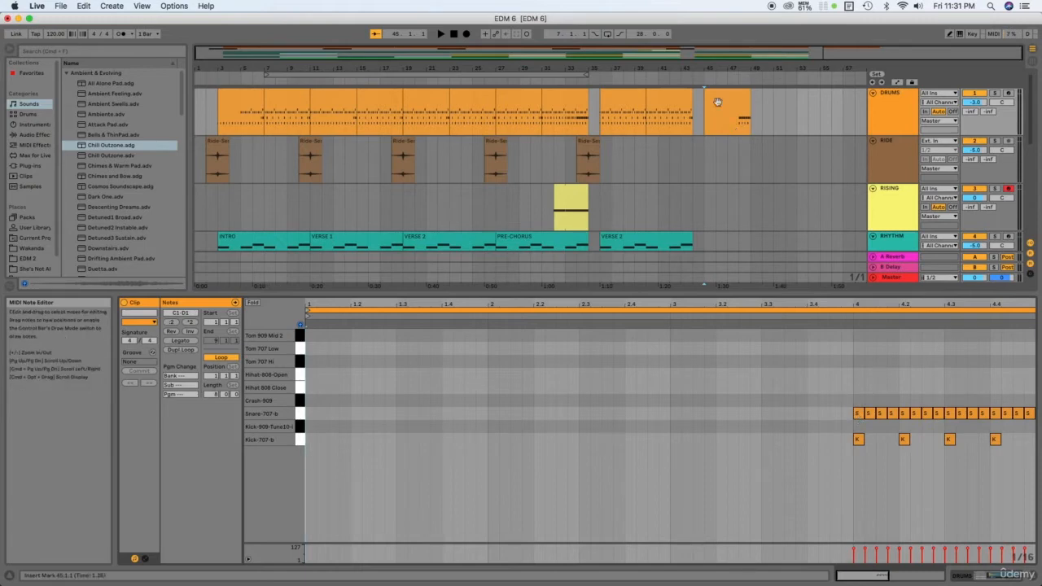
- In the drum clip at bar 45, delete every second sixteenth snare note in the fourth bar, leaving eighth-note snares
mouse_move(708, 104)
left_mouse_down()
mouse_move(740, 111)
mouse_move(703, 114)
left_mouse_up()
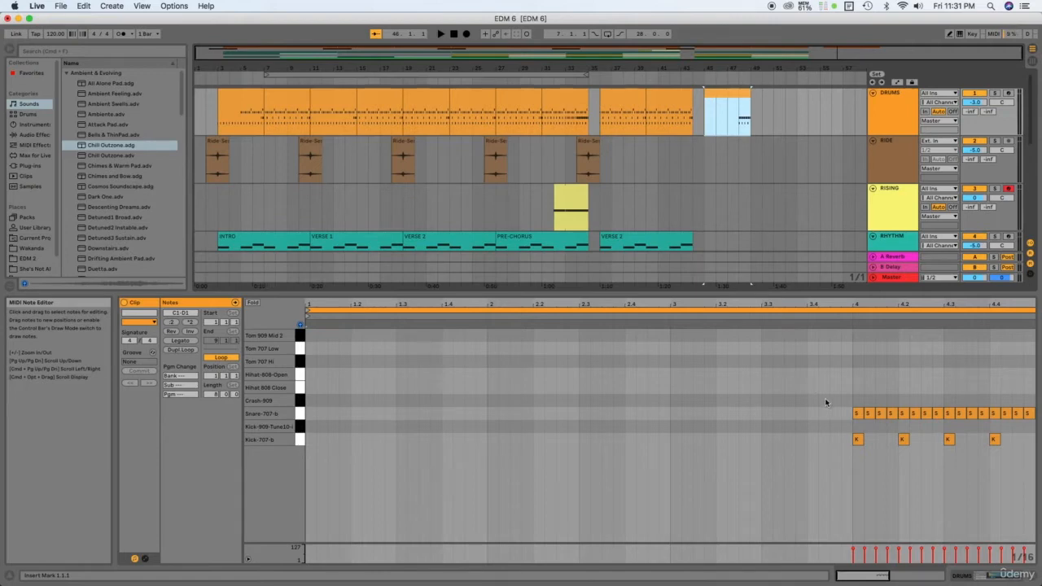
left_click(868, 414)
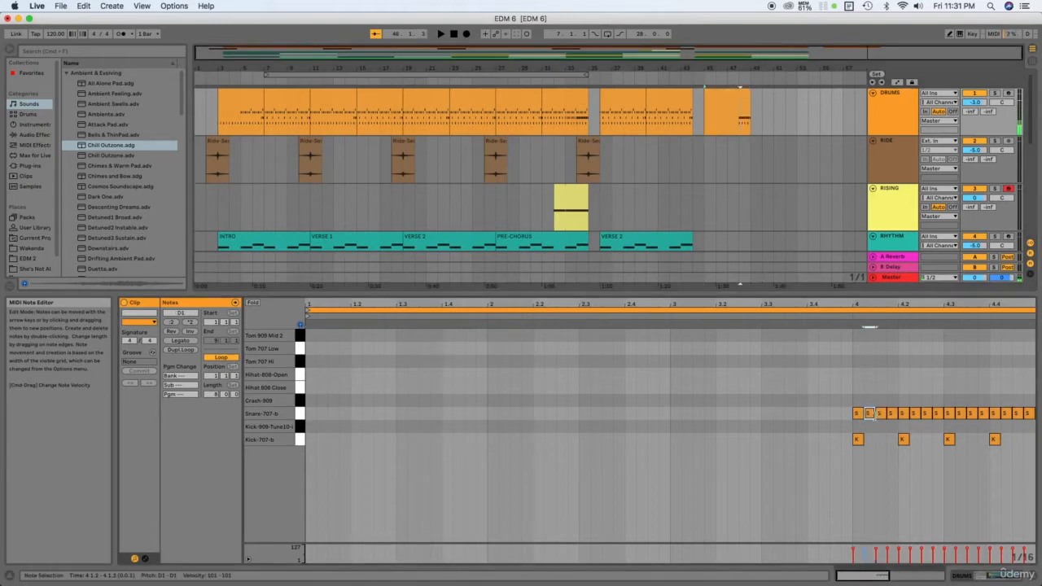
key("b")
left_click(867, 414)
left_click(892, 413)
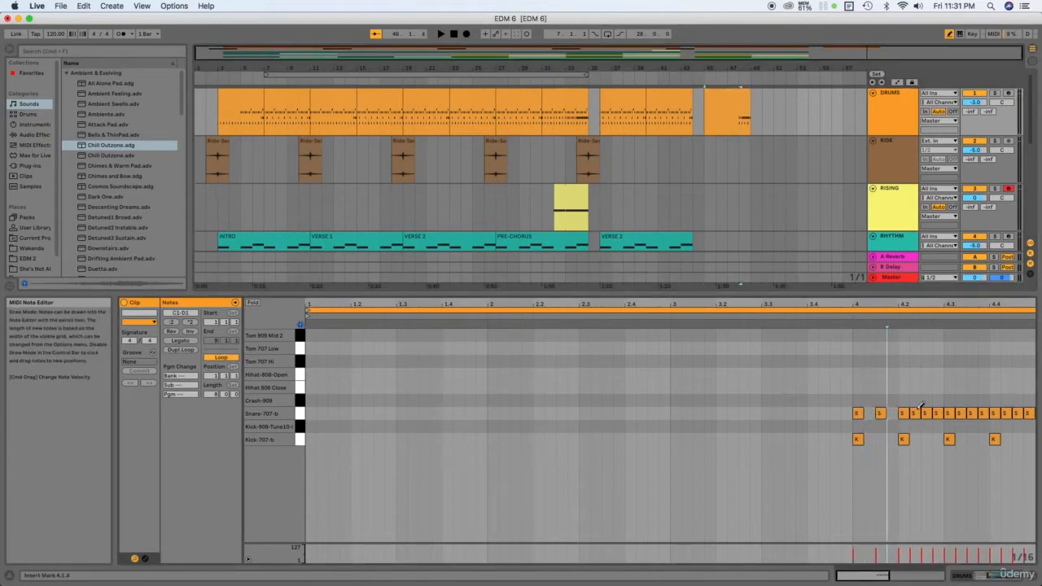
left_click(915, 412)
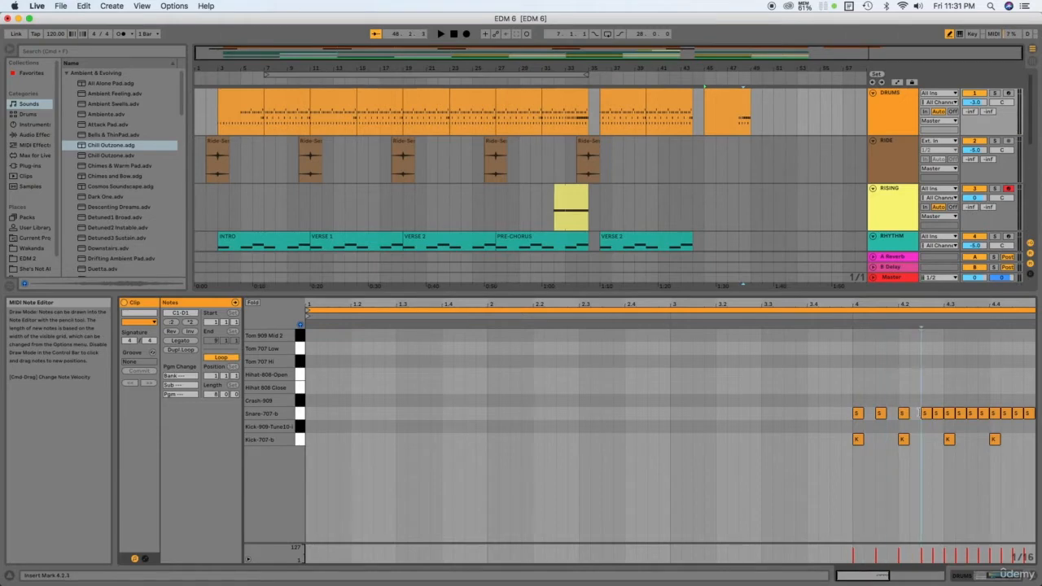
left_click(937, 413)
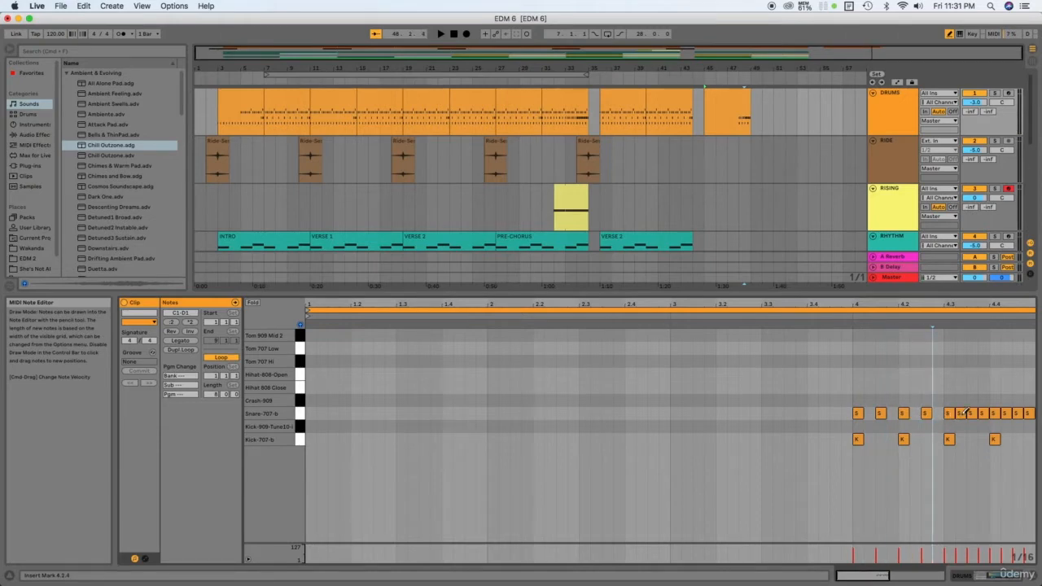
left_click(962, 413)
left_click(983, 413)
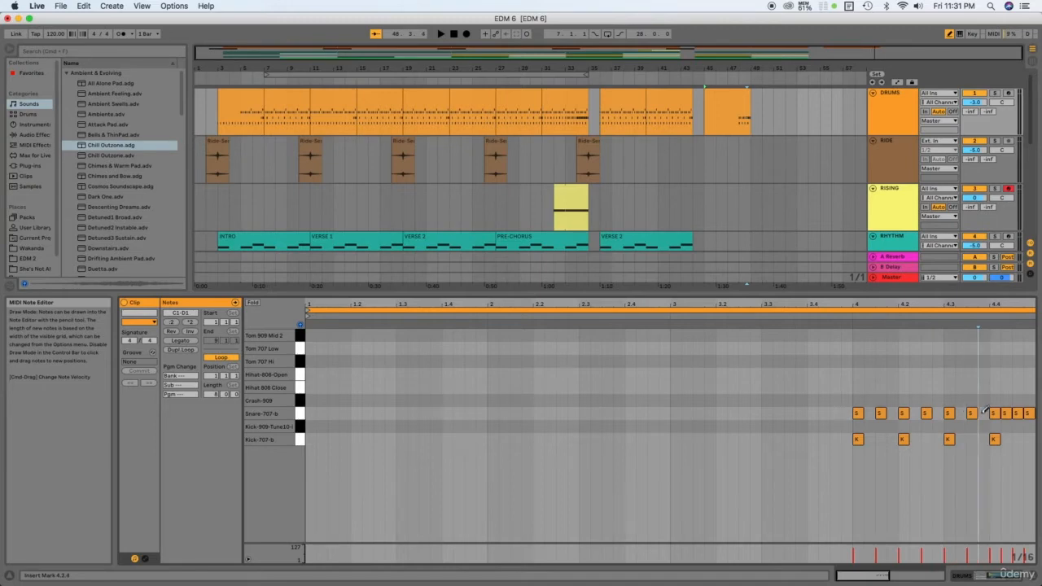
left_click(1009, 413)
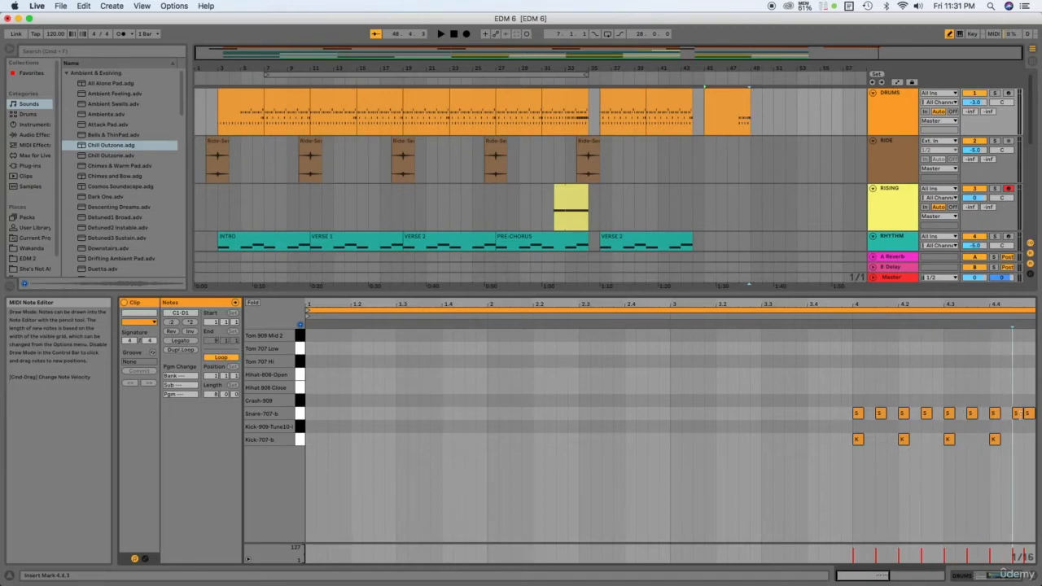
left_click(1029, 412)
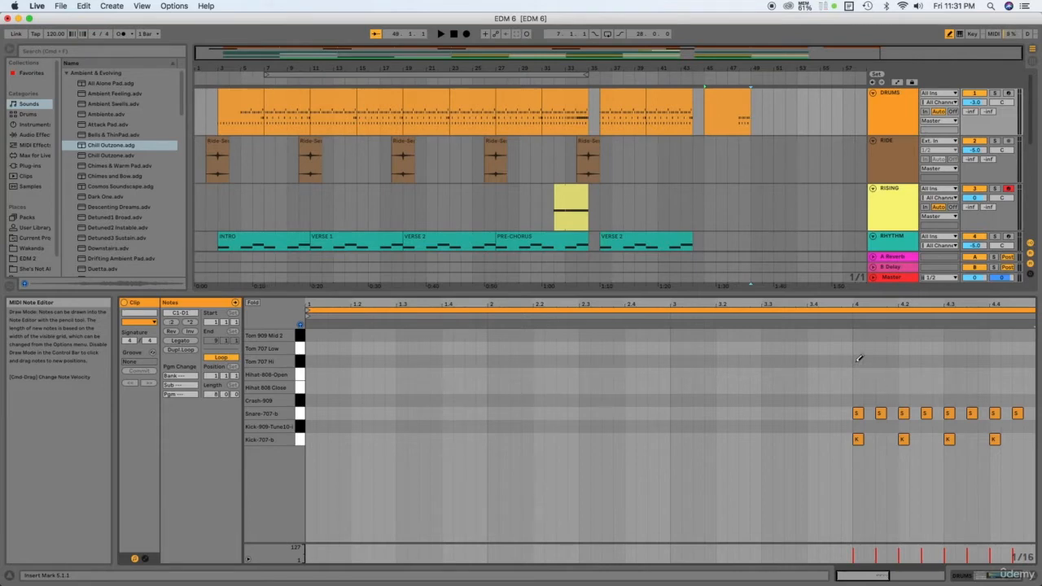
key("b")
- Delete the snare and kick notes in the first two beats of the clip's fourth bar, playing that bar before and after the edit
left_click(854, 361)
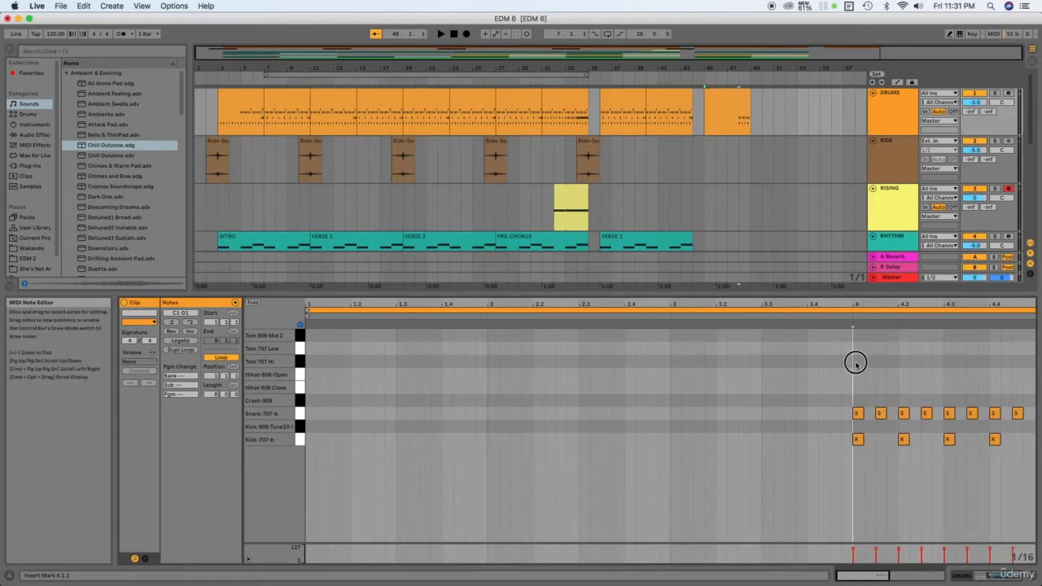
key("space")
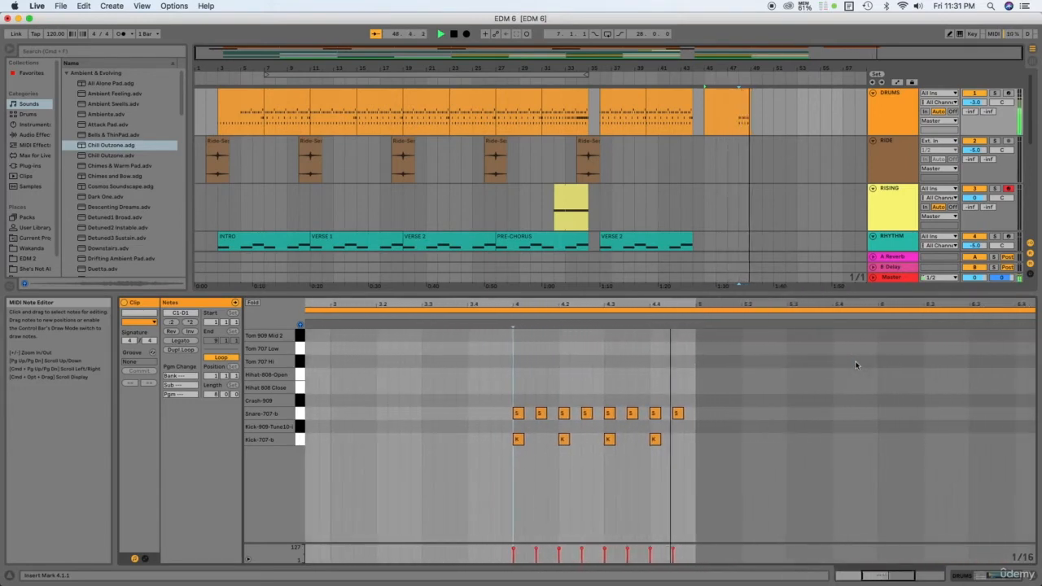
key("space")
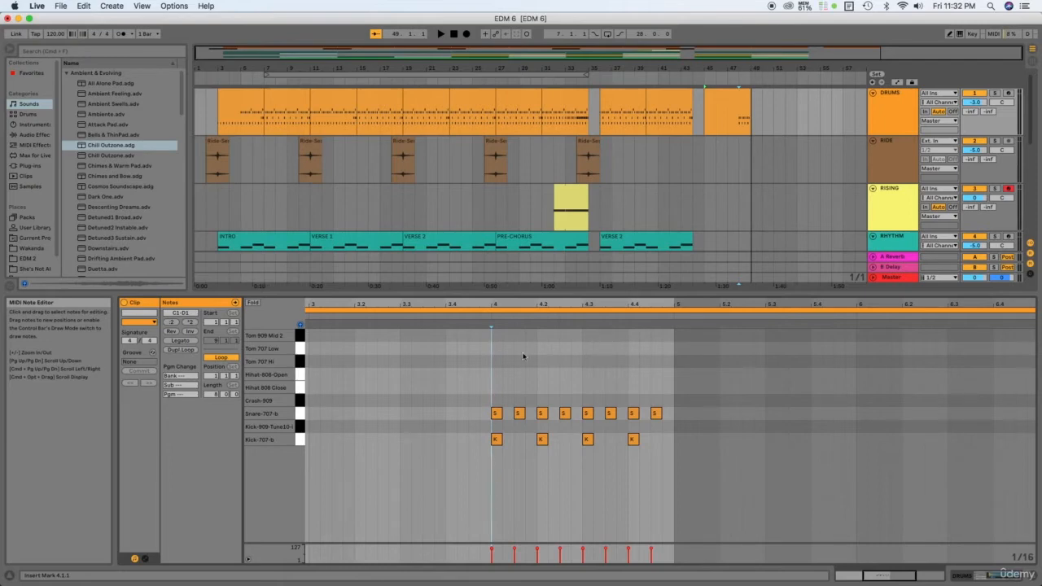
left_click_drag(497, 365, 592, 512)
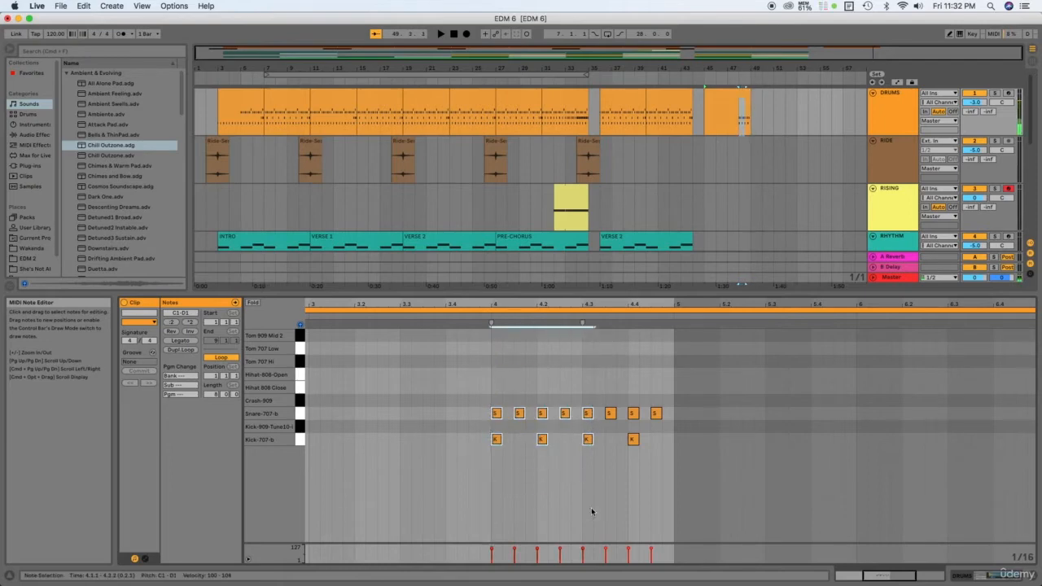
left_click(497, 366)
left_click_drag(497, 367, 577, 522)
key("Delete")
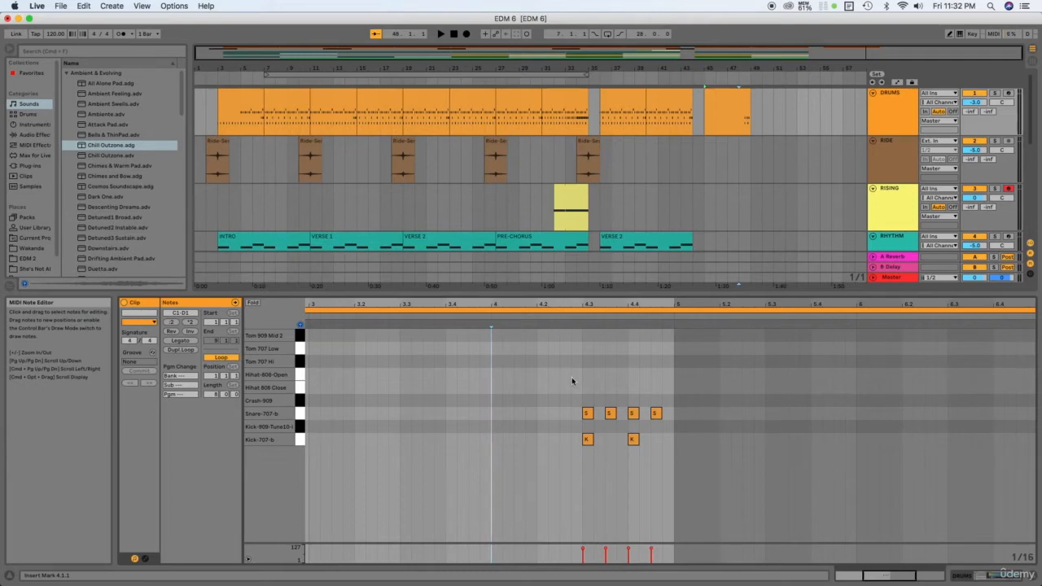
key("space")
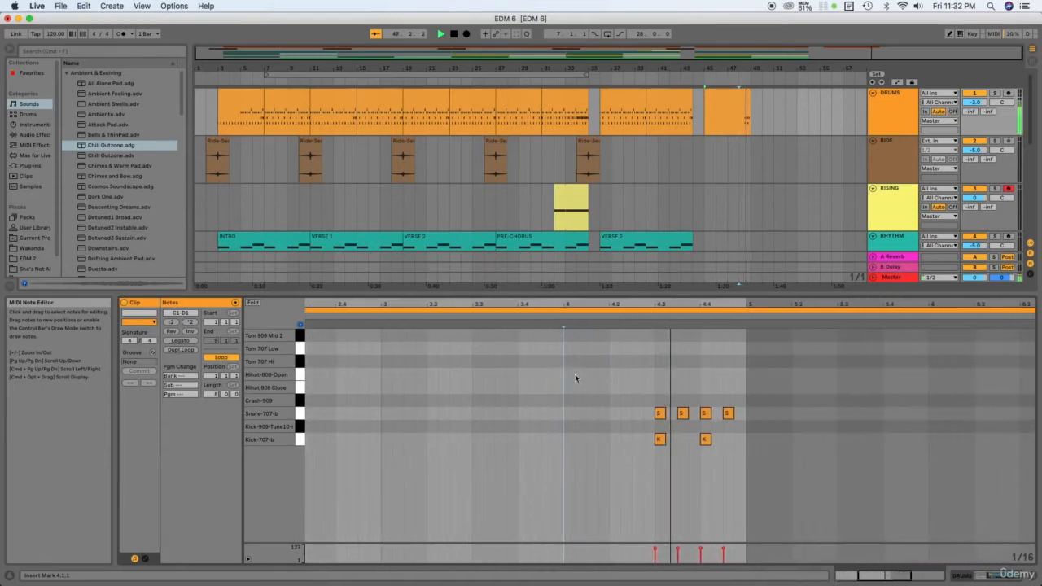
key("space")
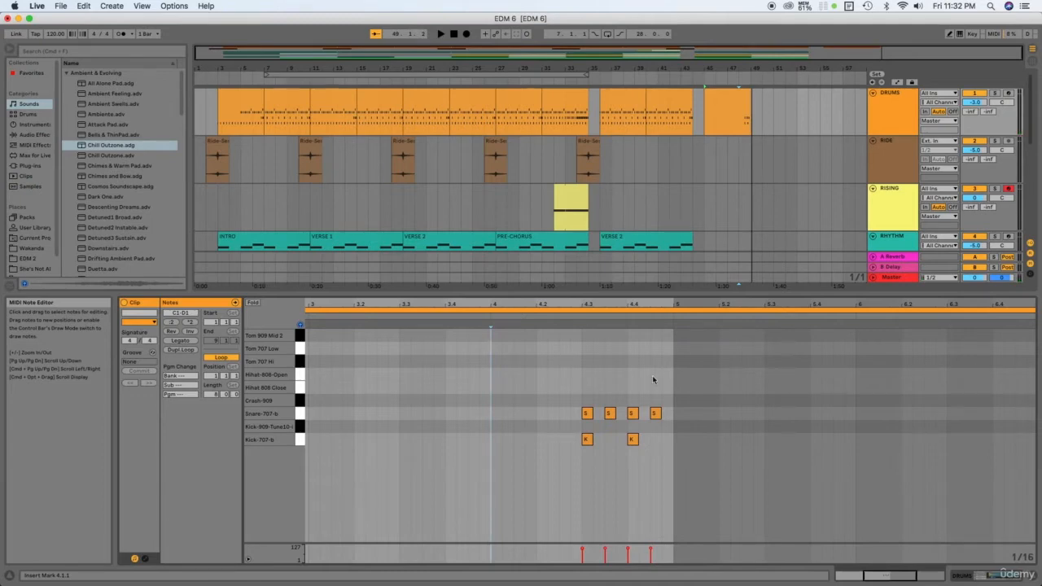
- Place a copy of the fill clip's last bar in the drums gap at bar 35 and play the transition from bar 33
left_click(706, 117)
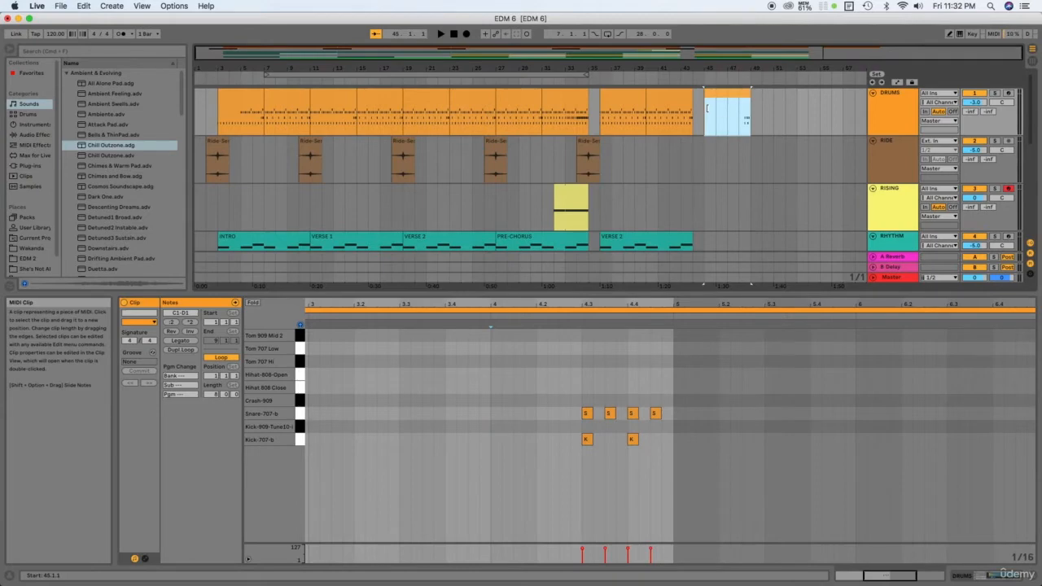
left_click(756, 118)
key("super+v")
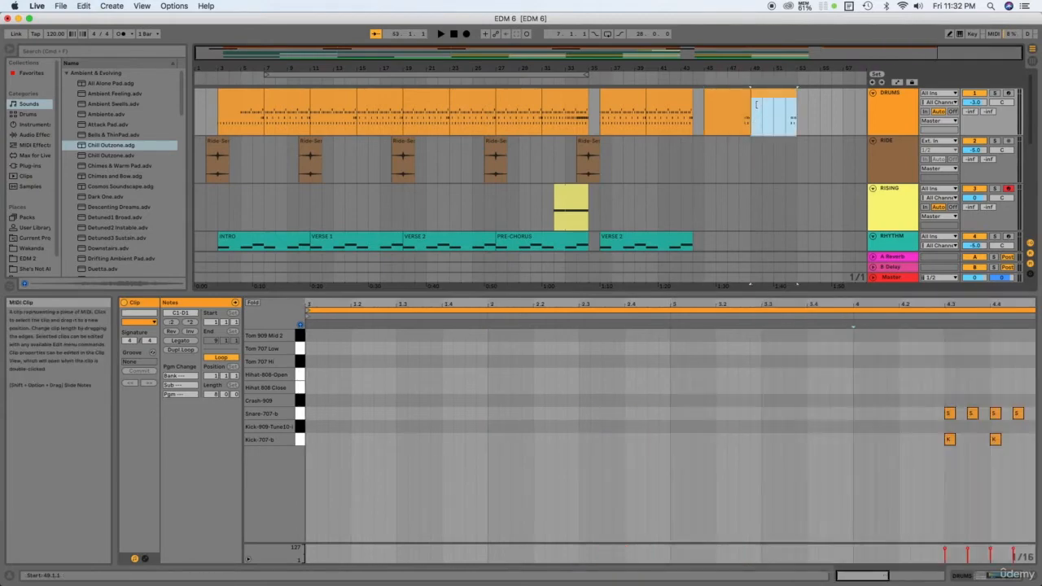
left_click_drag(754, 103, 594, 105)
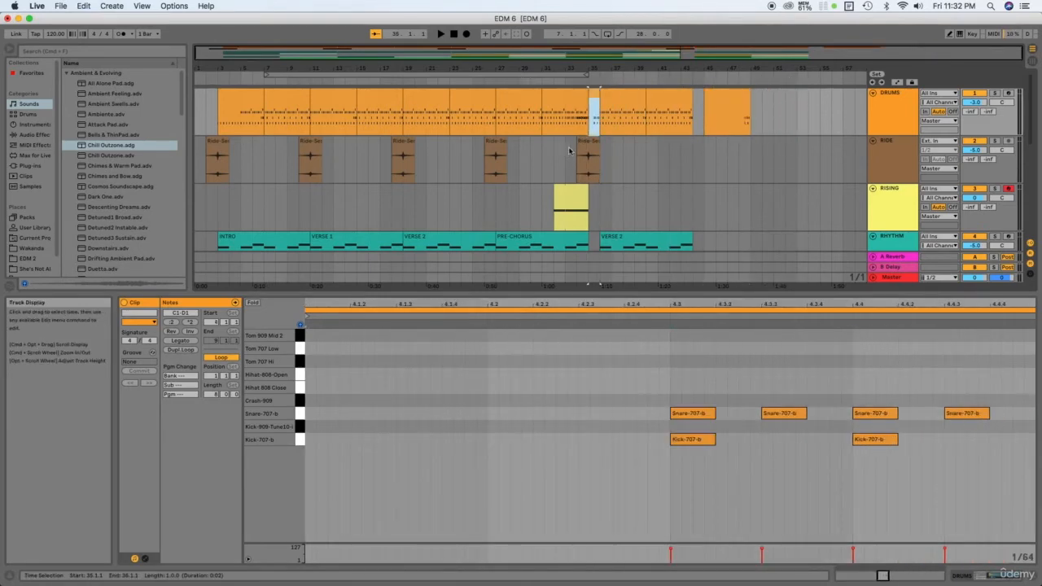
left_click(569, 149)
key("space")
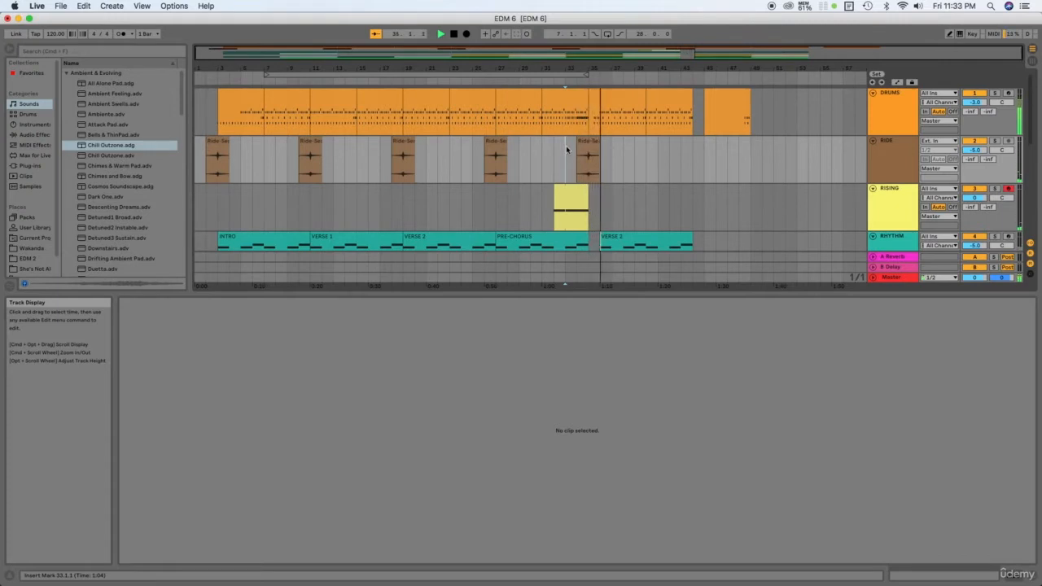
key("space")
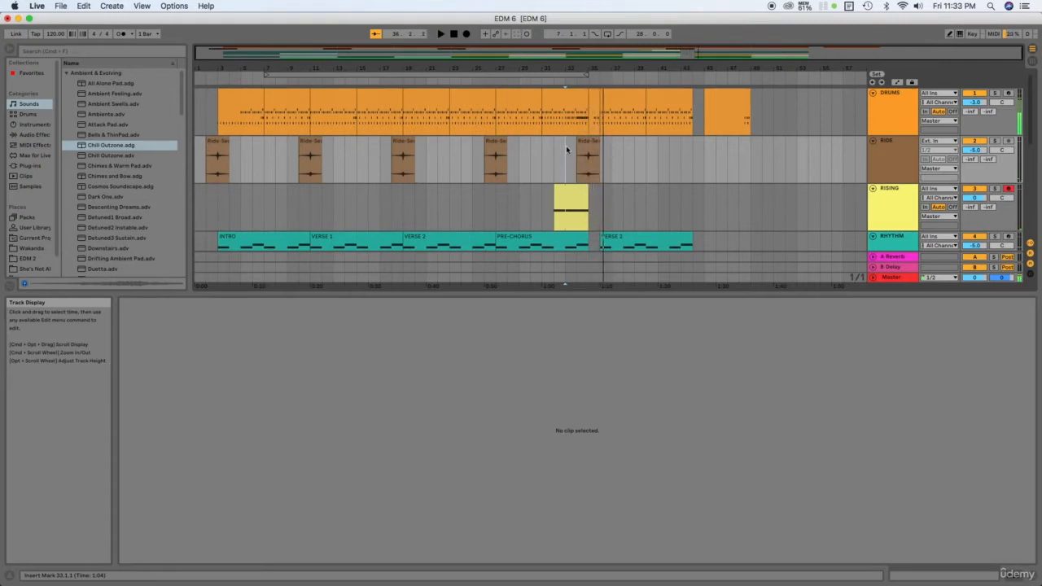
- In the bar 45 clip, draw Tom 707 Hi on 4.3.1–4.3.3 and 4.4.2, Tom 909 Mid 2 on 4.3.4, Tom 707 Low on 4.4, and a snare on 4.4.4
left_click(595, 97)
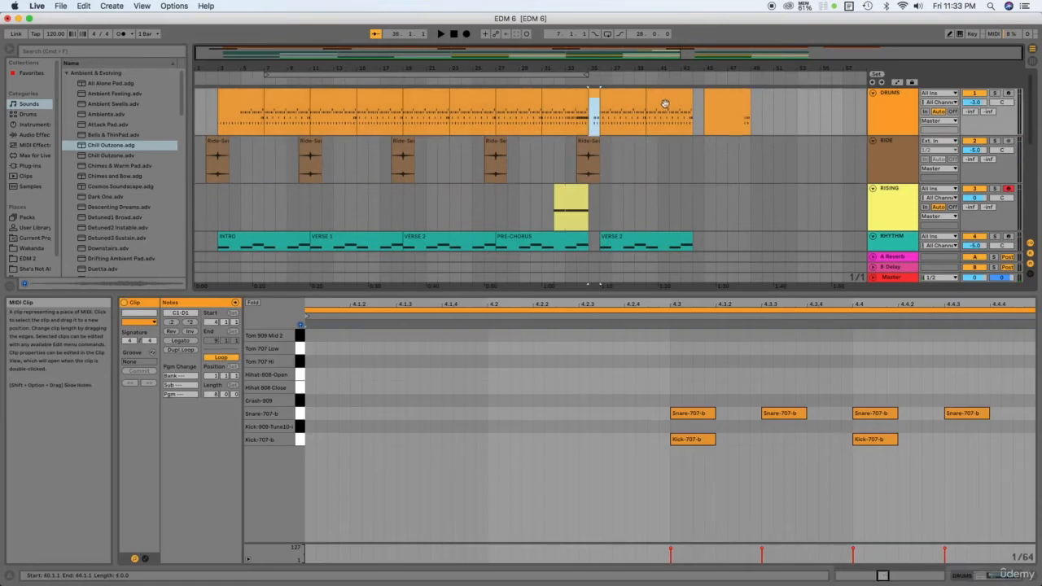
left_click(721, 96)
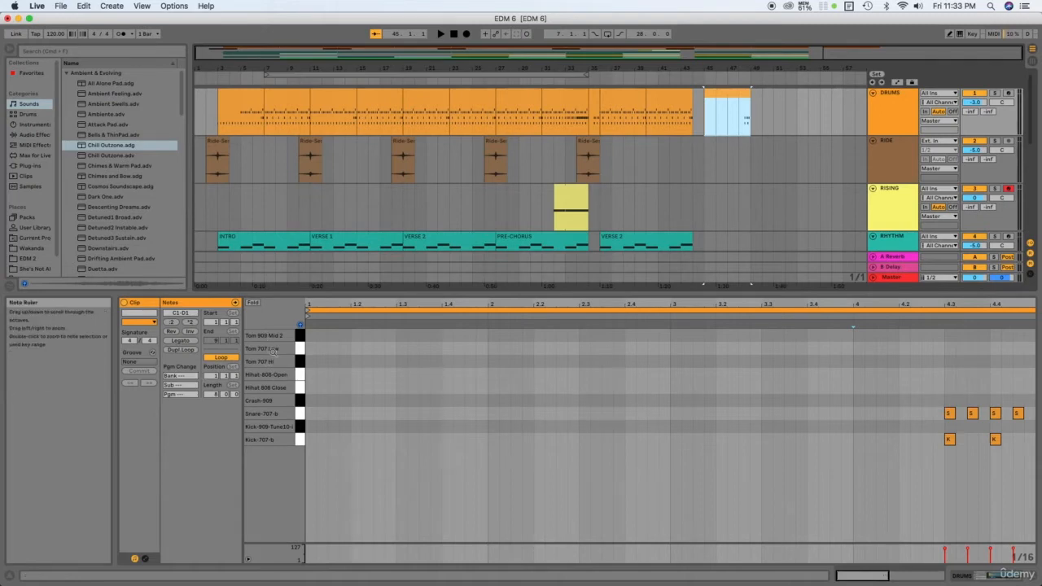
key("b")
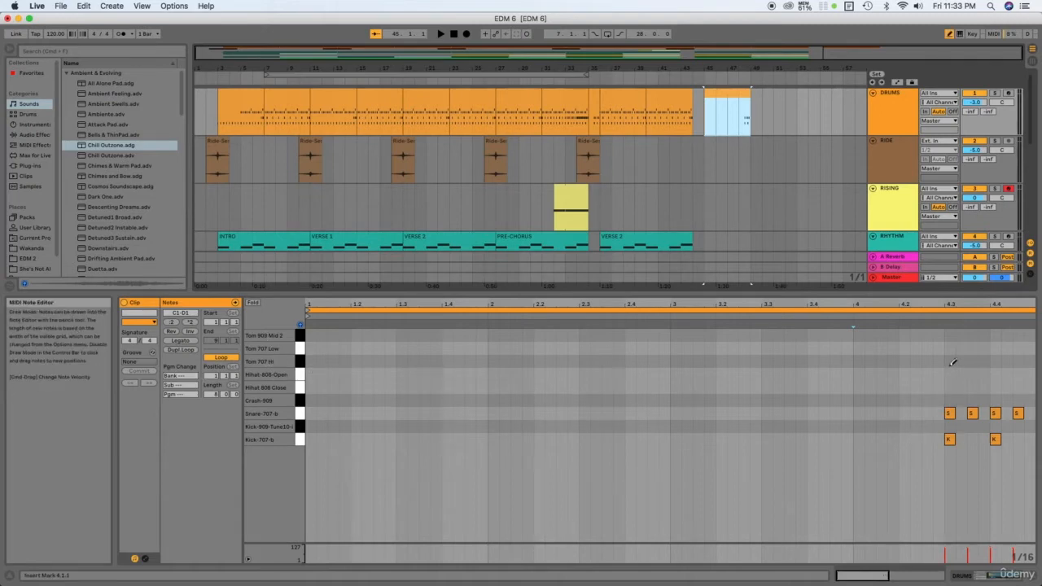
left_click(951, 361)
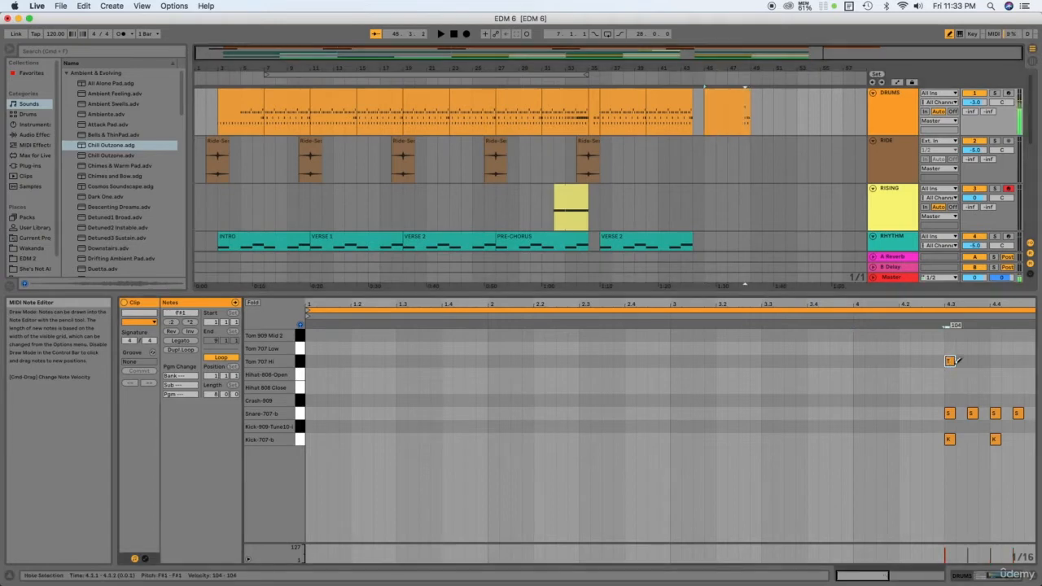
left_click(962, 360)
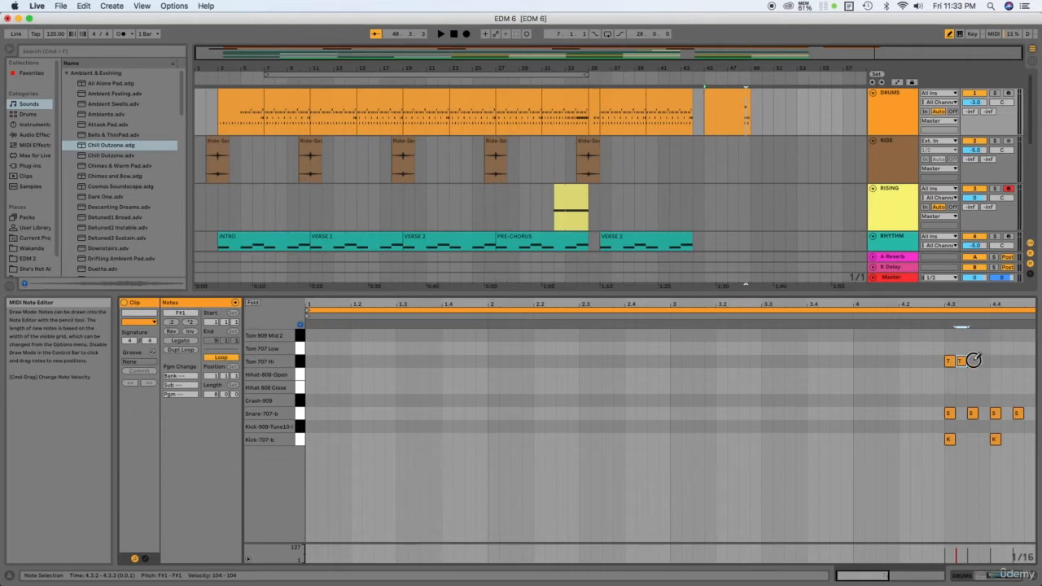
left_click(972, 361)
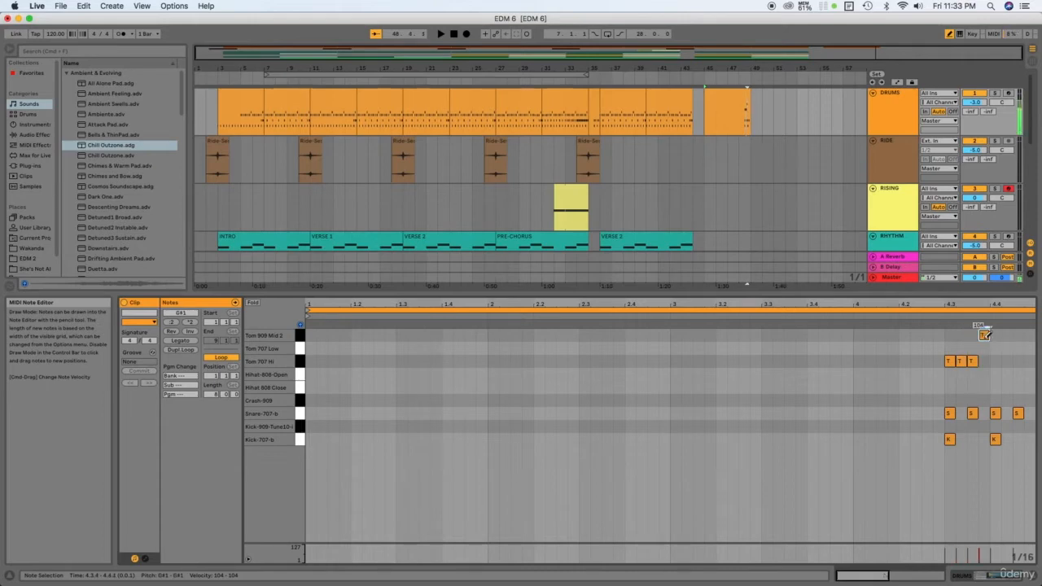
left_click(983, 335)
left_click(1007, 360)
left_click(1029, 414)
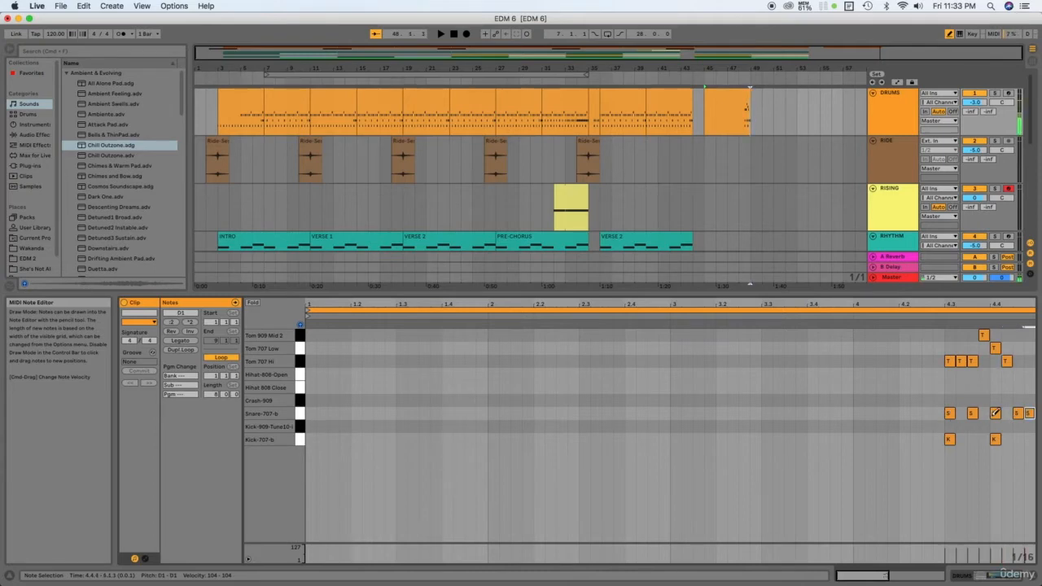
- Delete the snare notes at 4.3, 4.3.3 and 4.4 and both remaining kick notes from the clip's fourth bar
left_click(995, 414)
left_click(972, 413)
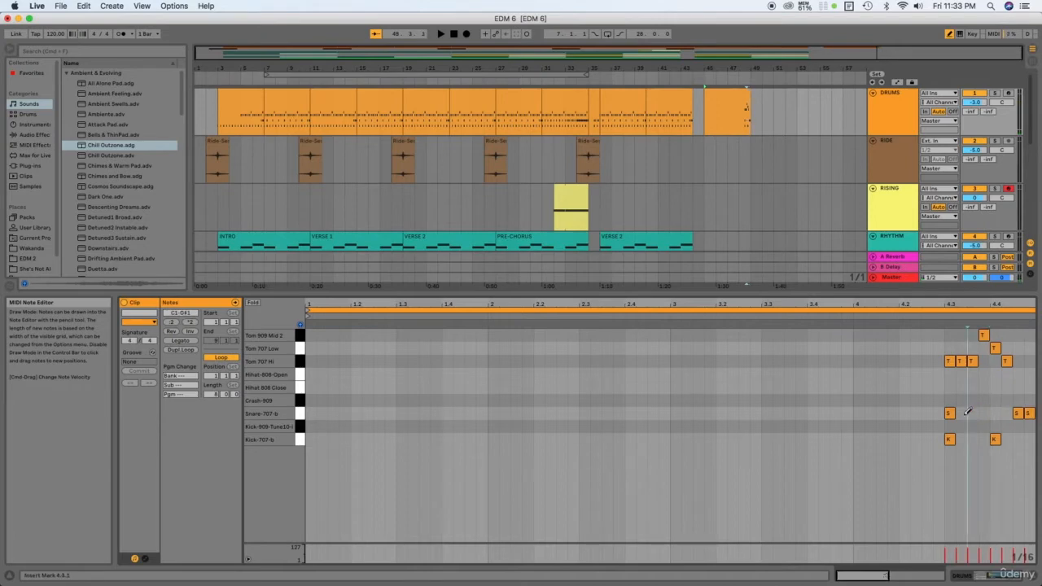
left_click(949, 413)
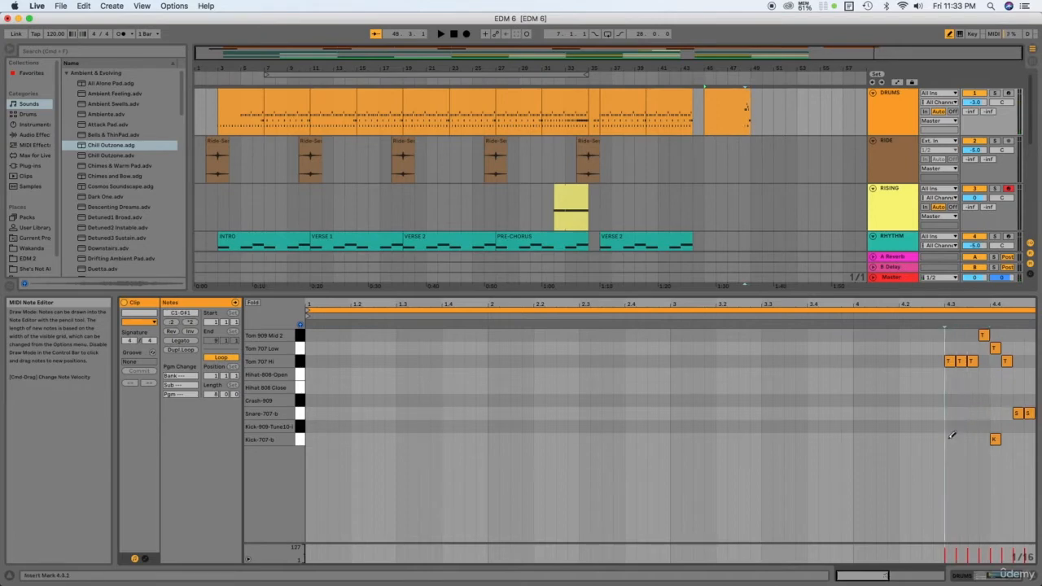
left_click(949, 439)
left_click(994, 439)
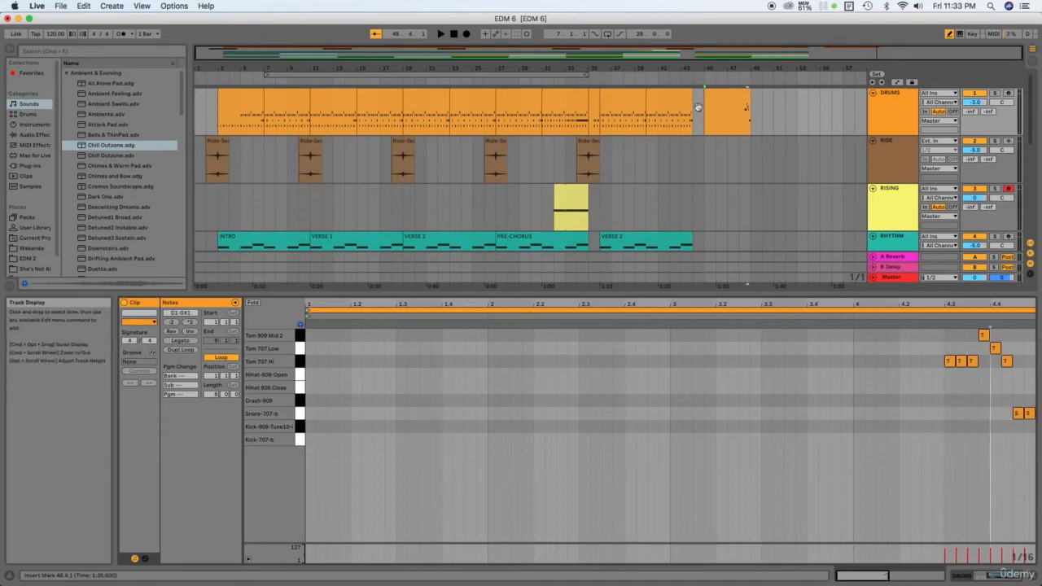
- Delete the drums fill clip at bar 35, then duplicate the bar 45 clip to bar 49 and trim the copy to its last bar
left_click(593, 100)
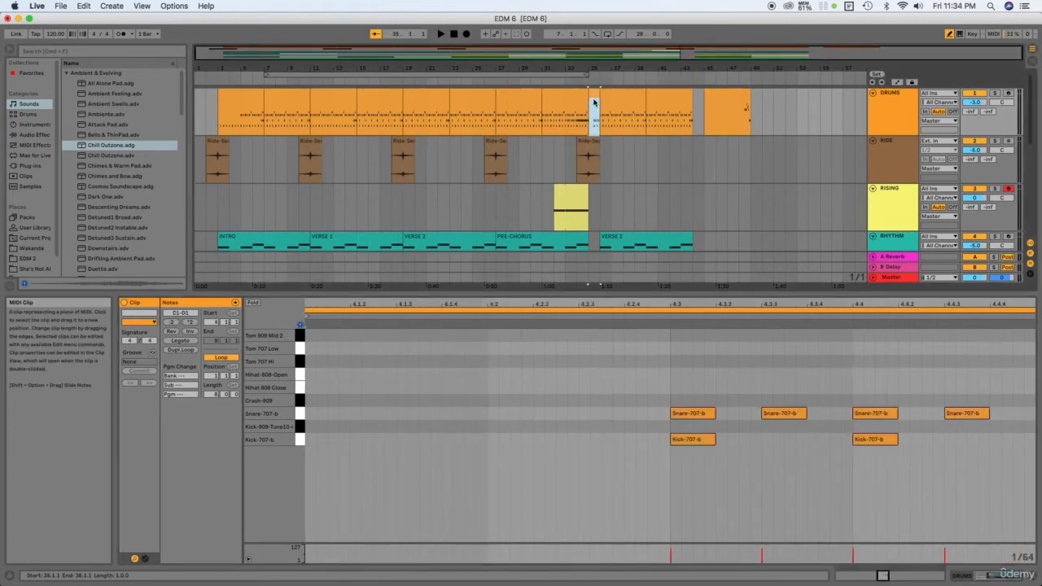
key("Delete")
left_click(710, 95)
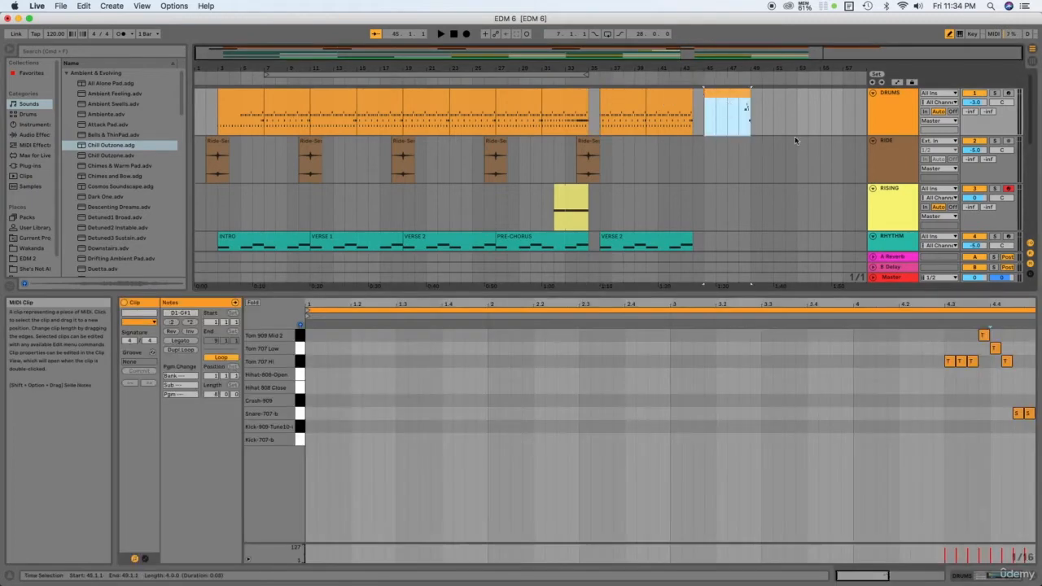
left_click(752, 122)
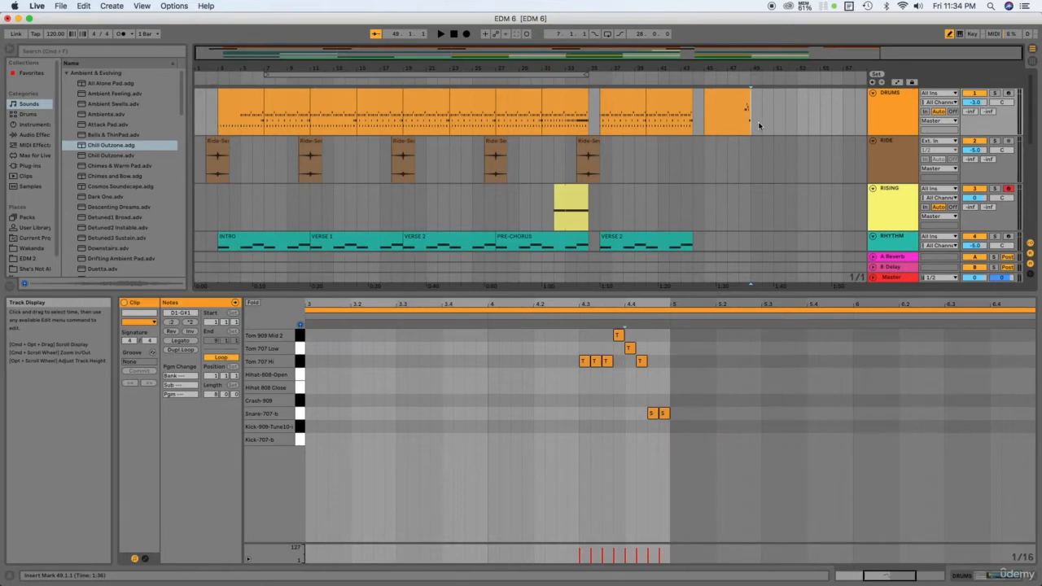
key("super+v")
left_click_drag(754, 107, 796, 116)
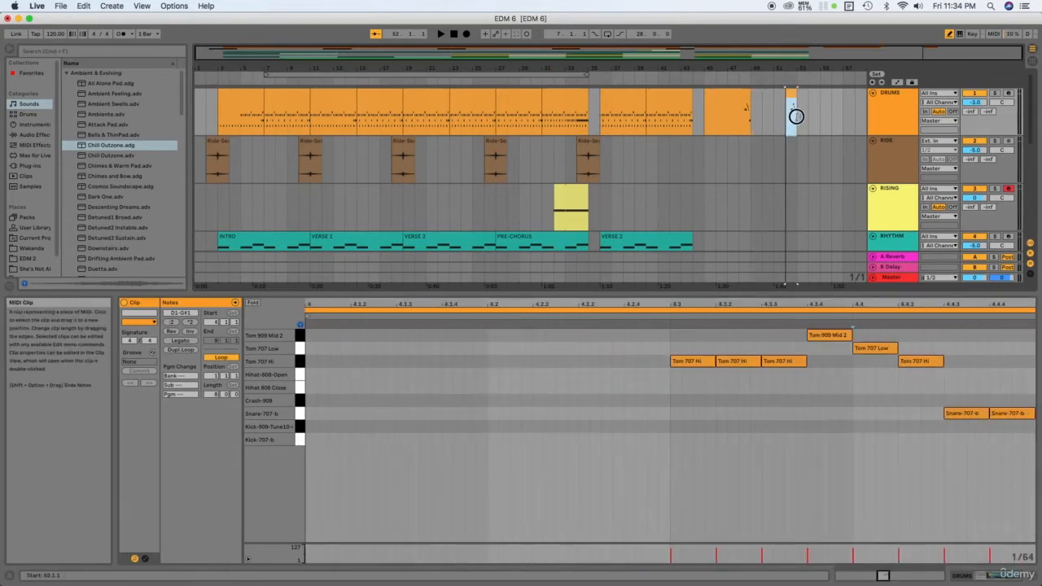
- Move the trimmed one-bar fill into the drums gap at bar 35 and play the transition from bar 34
left_click(652, 100)
left_click(607, 102)
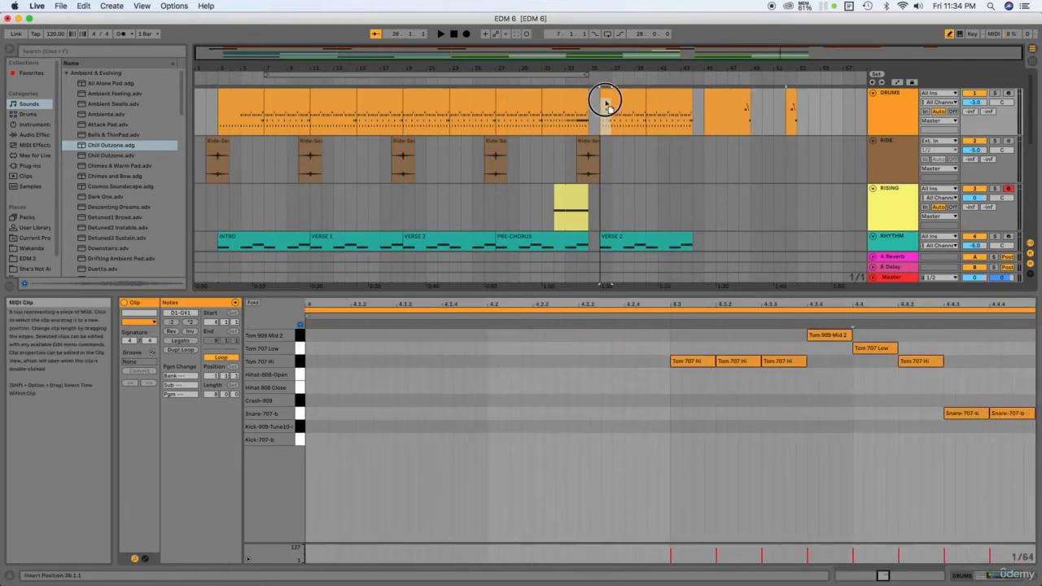
left_click_drag(605, 101, 594, 102)
left_click(585, 104)
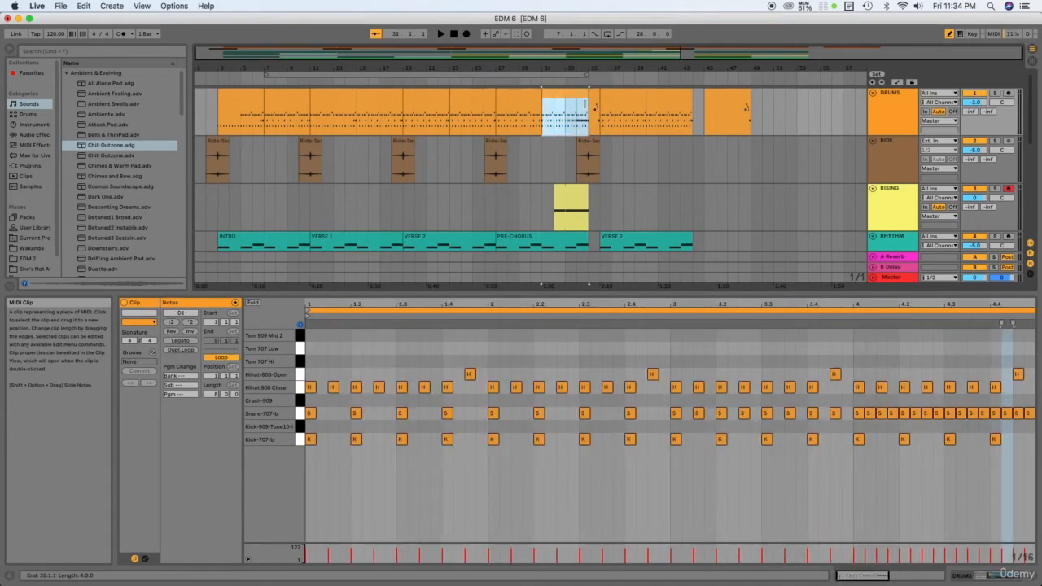
left_click(577, 160)
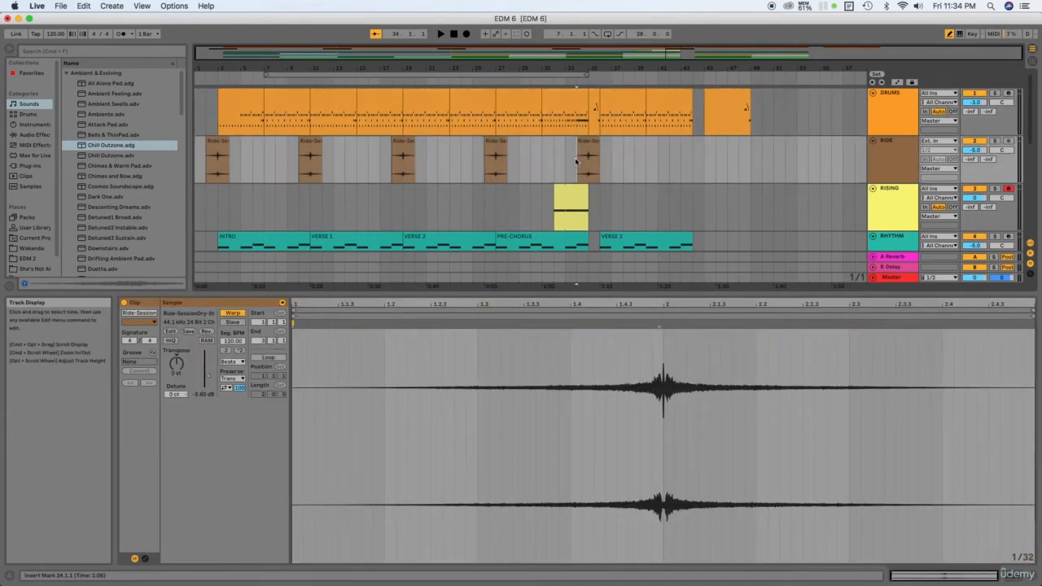
key("space")
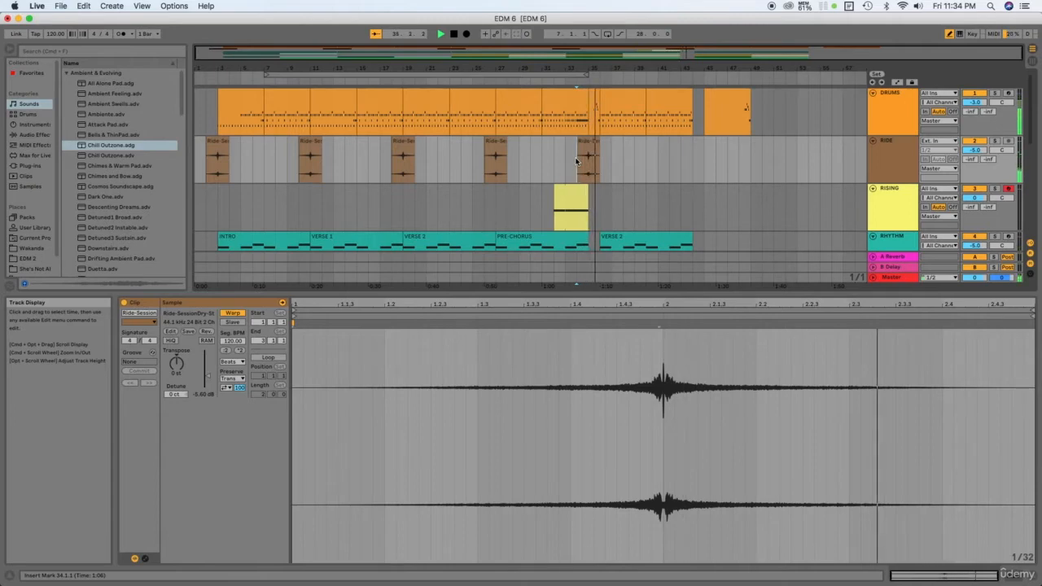
key("space")
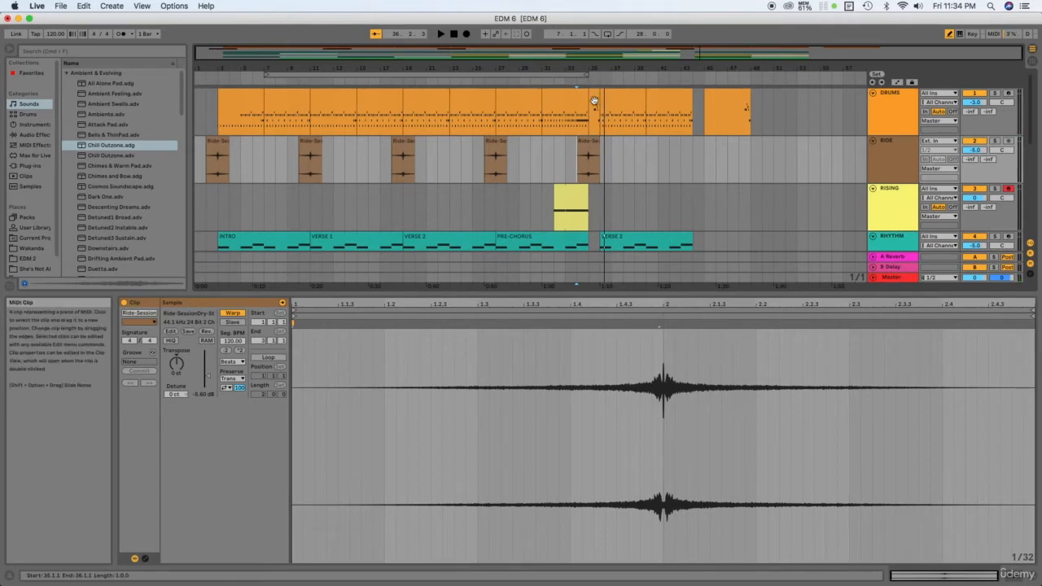
- Examine the notes of the bar 35 fill and the closing beat of the bar 40 drums clip
left_click(594, 101)
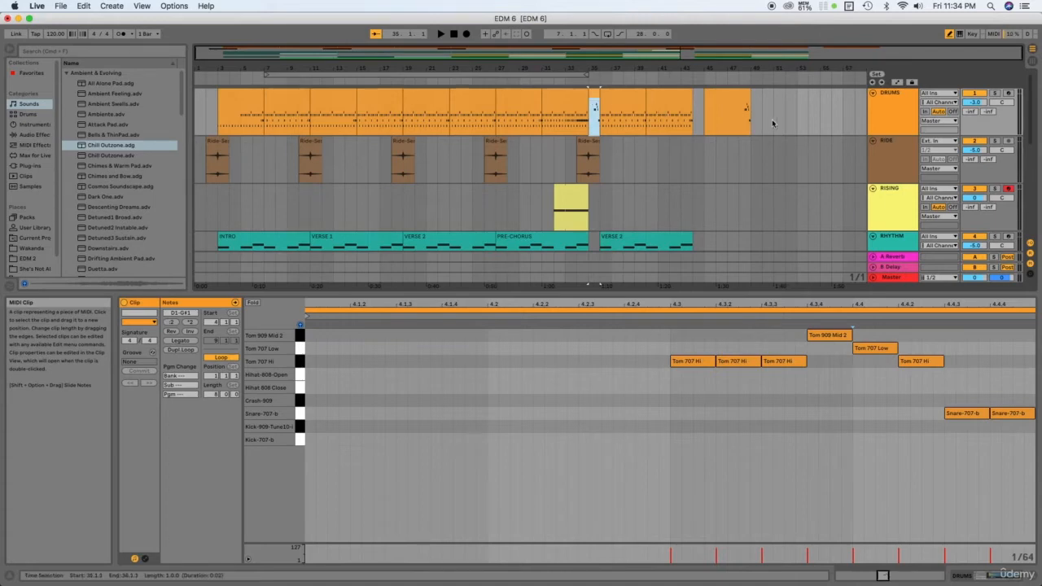
left_click(672, 100)
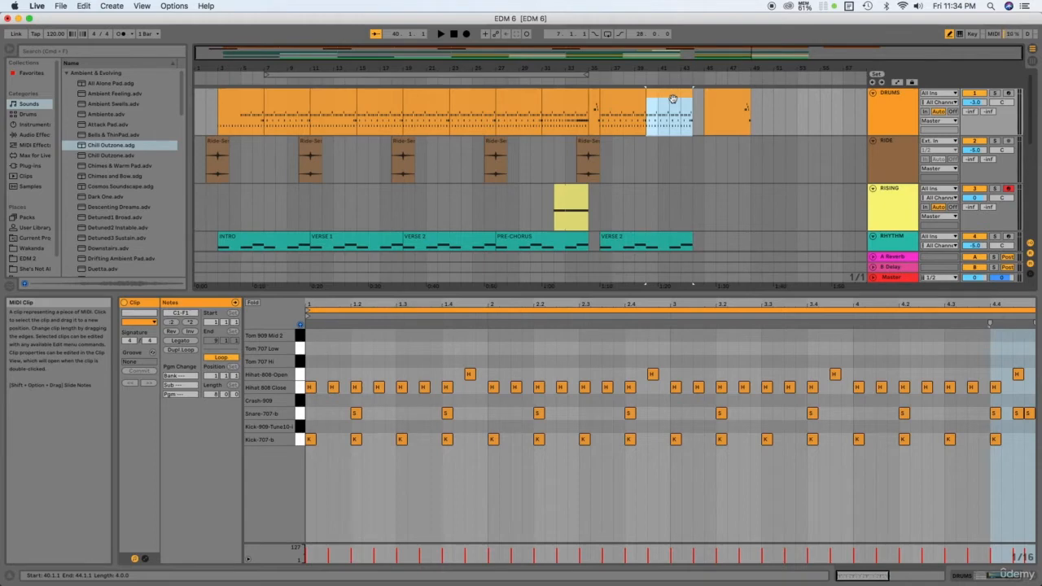
left_click(1020, 422)
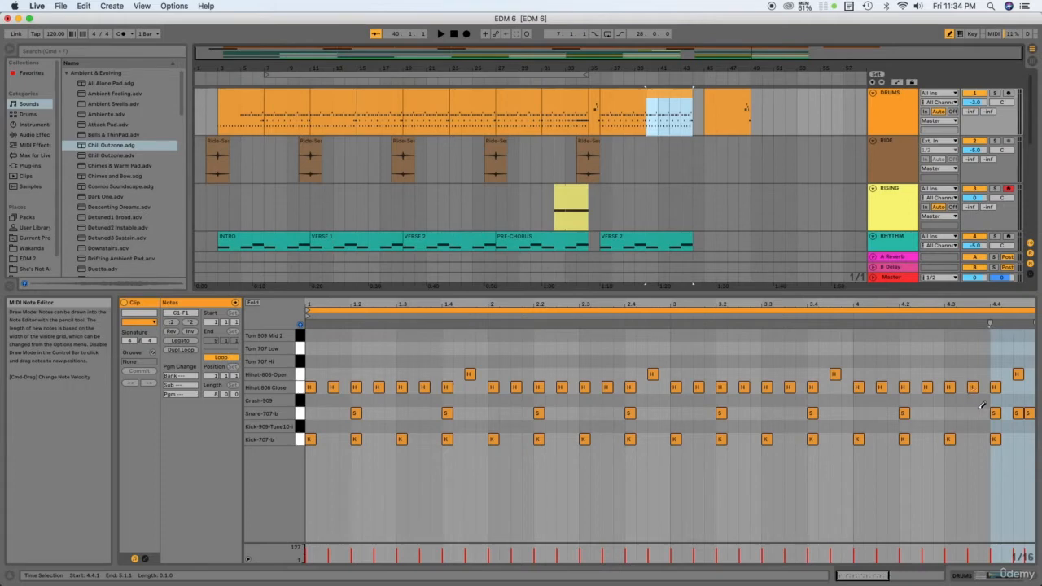
- In the bar 45 clip, draw snare notes at 4.4 and 4.3.3 and Tom 707 Hi notes at 4.4.3 and 4.4.4
left_click(721, 92)
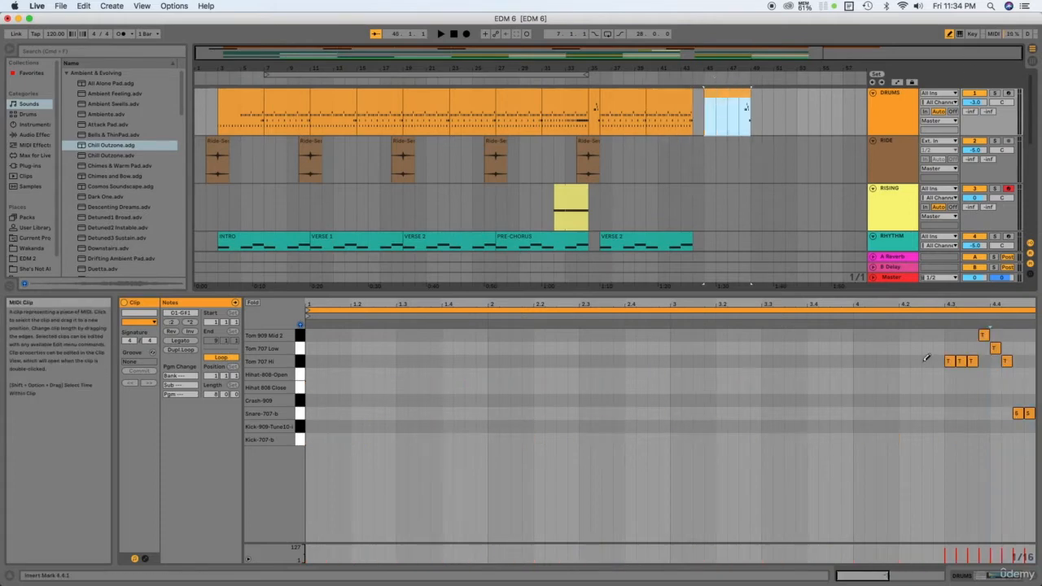
left_click(995, 413)
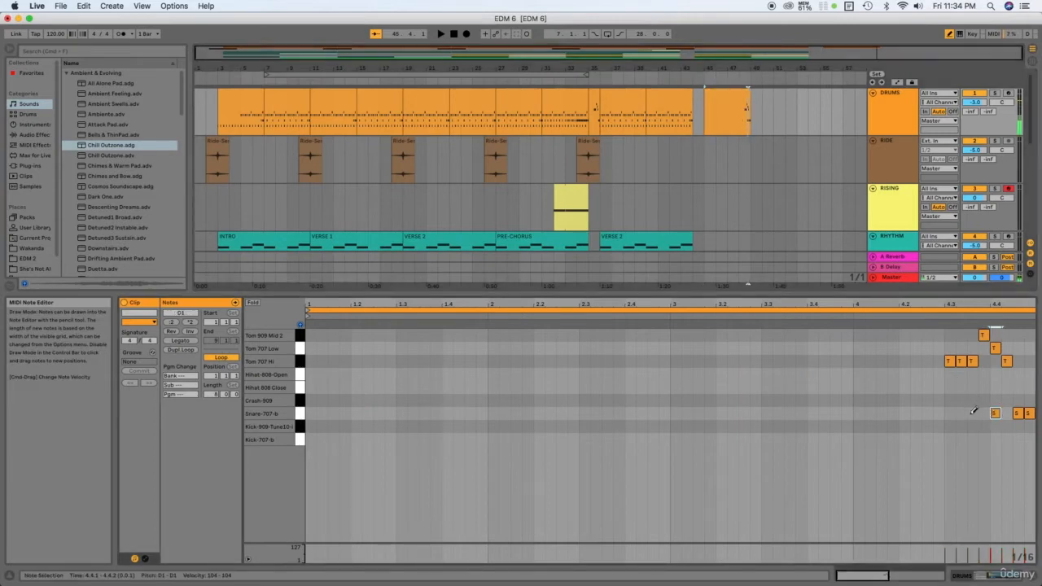
left_click(971, 412)
left_click(1018, 360)
left_click(1029, 360)
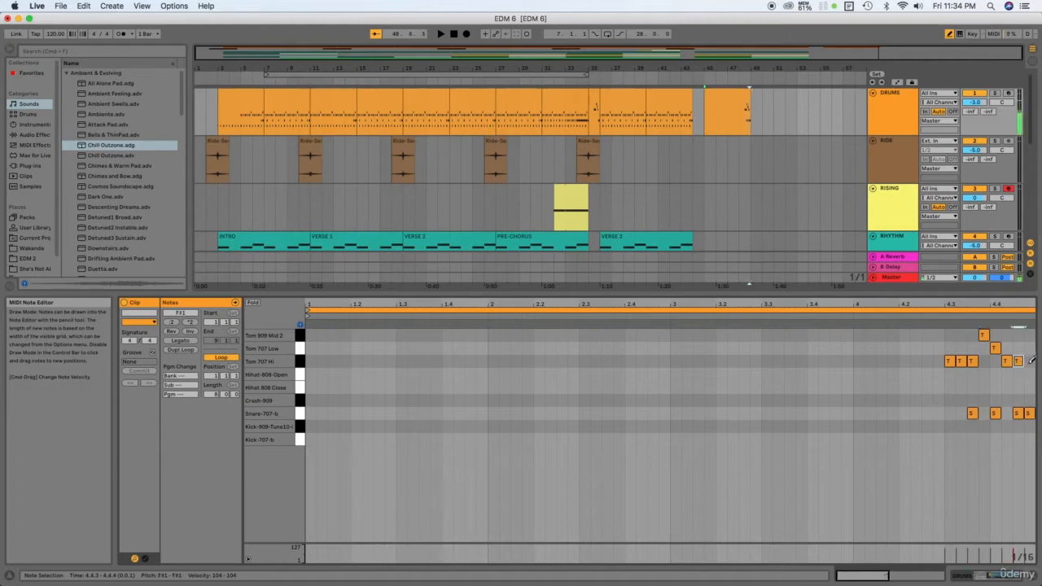
- Delete all tom notes from 4.3 through 4.4.2 and the snare notes at 4.4.3 and 4.4.4
key("b")
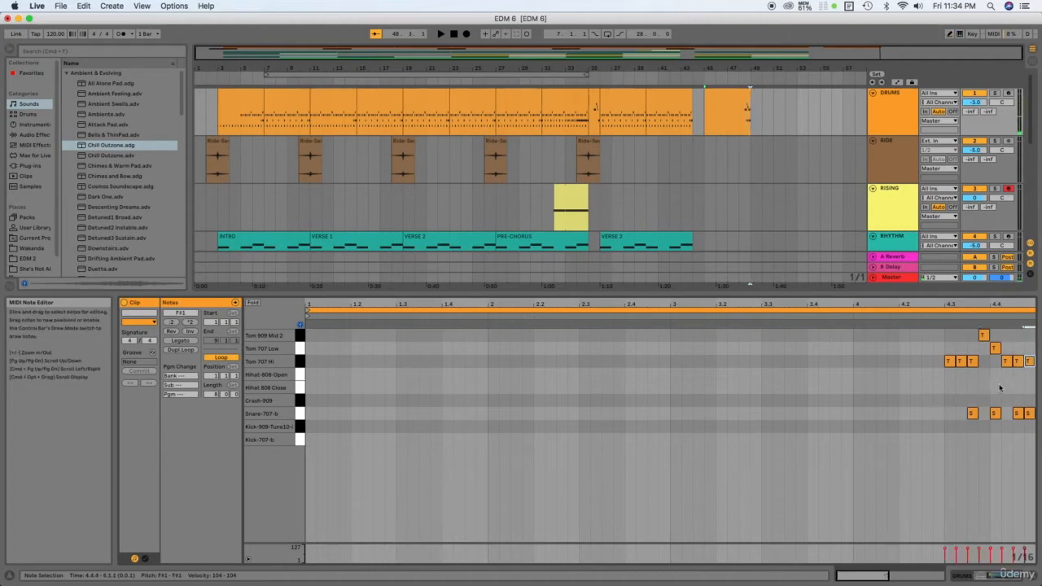
left_click_drag(1002, 371, 950, 340)
key("Delete")
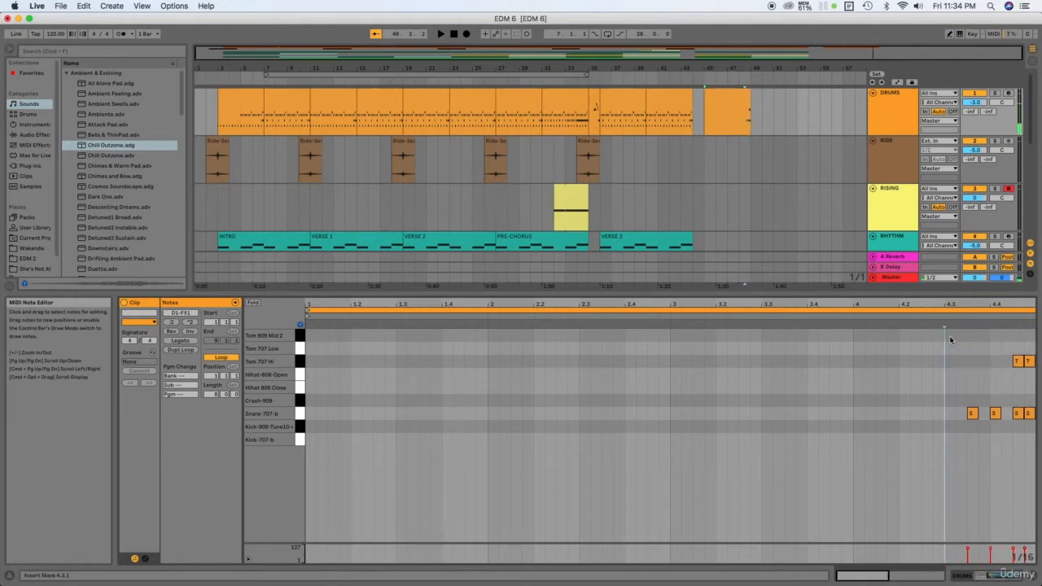
key("b")
left_click(1019, 414)
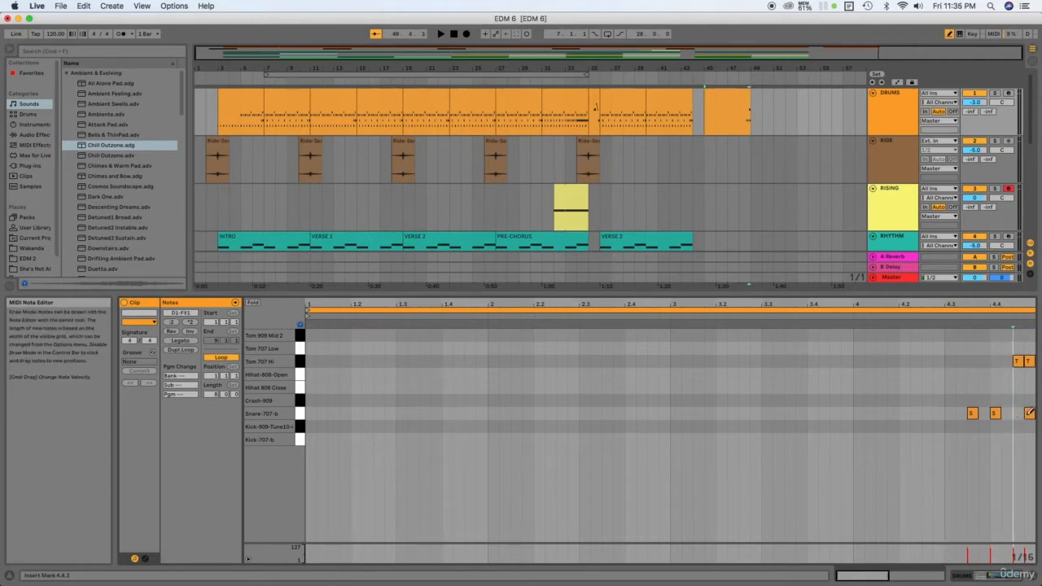
left_click(1030, 413)
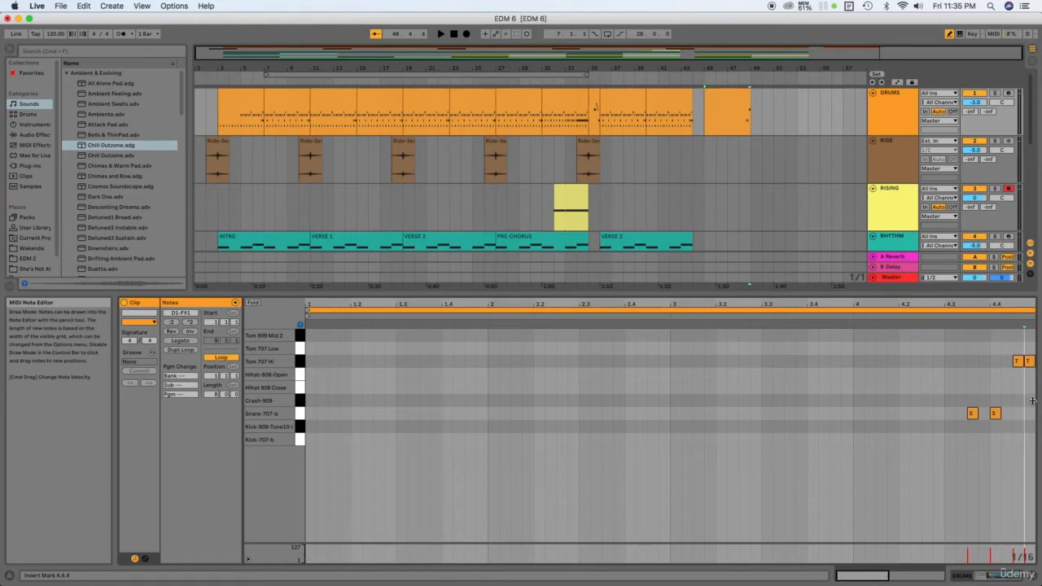
- Duplicate the edited bar 45 drums clip to bar 49 and trim the copy's start to bar 52
left_click(725, 90)
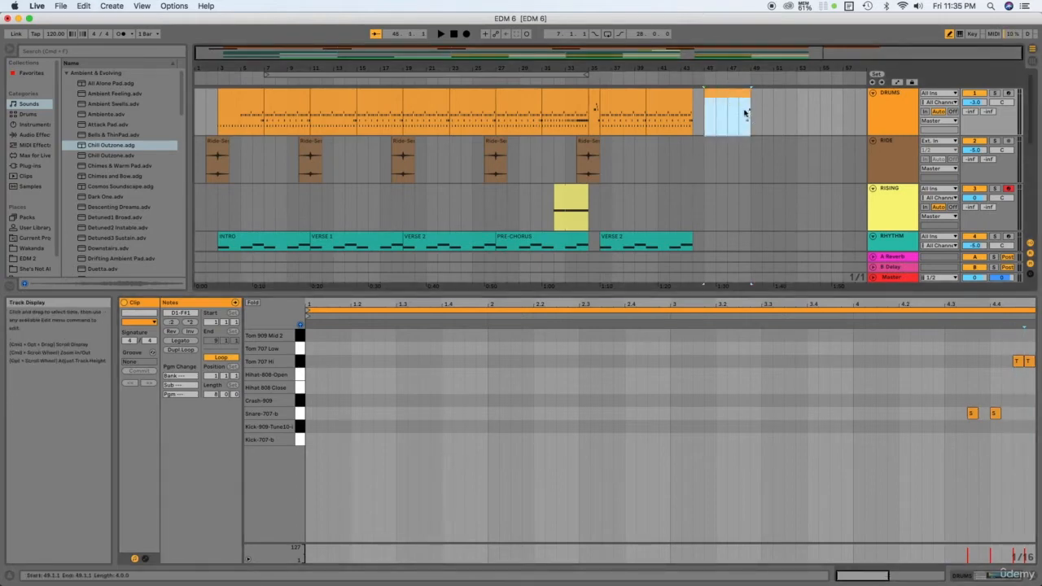
key("super+d")
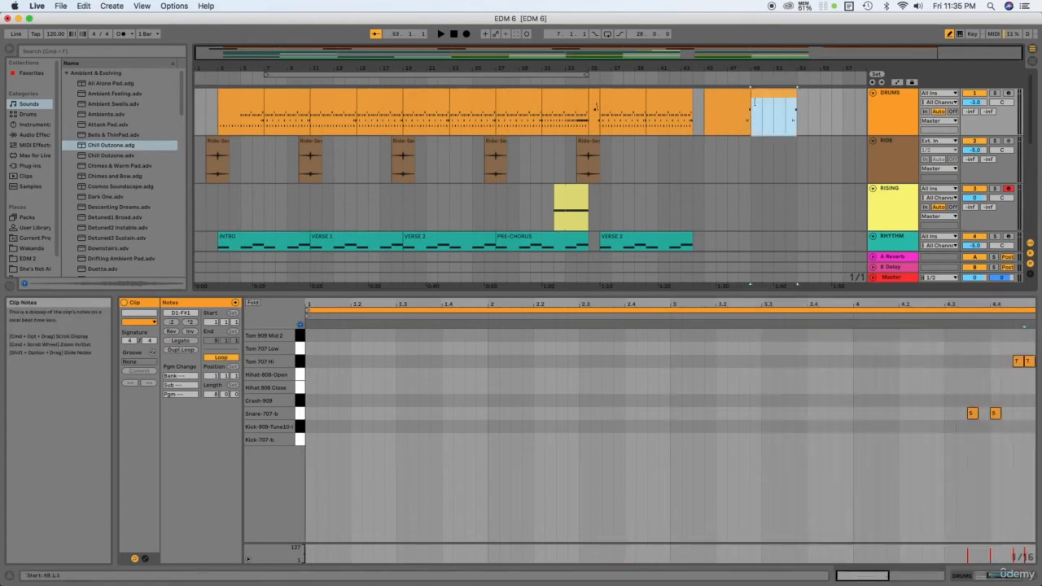
left_click_drag(752, 102, 786, 107)
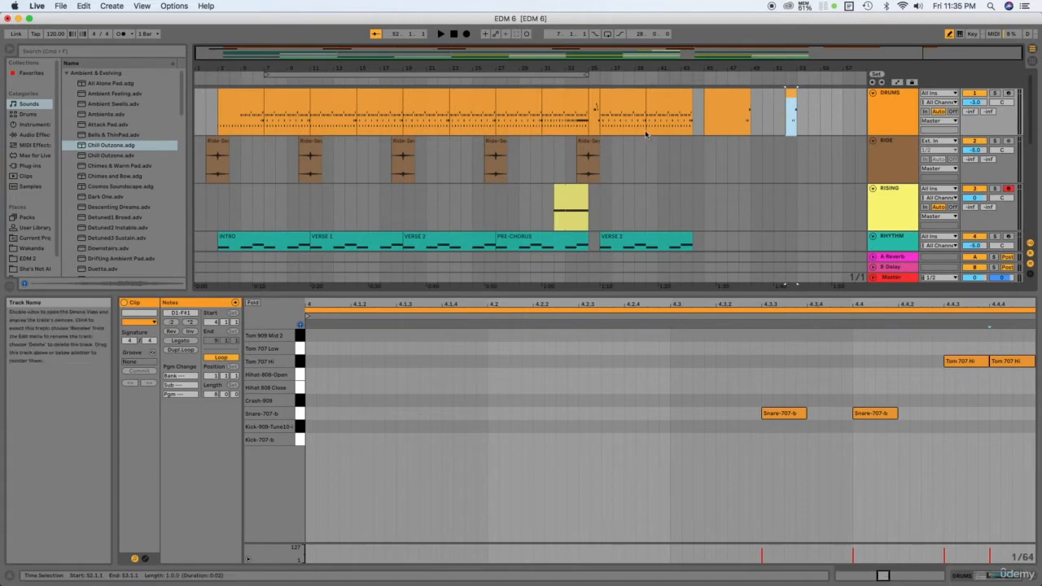
- Replace the drums fill at bar 35 with a copy of the one-bar clip from bar 52 and play from bar 33
left_click(595, 95)
left_click(596, 97)
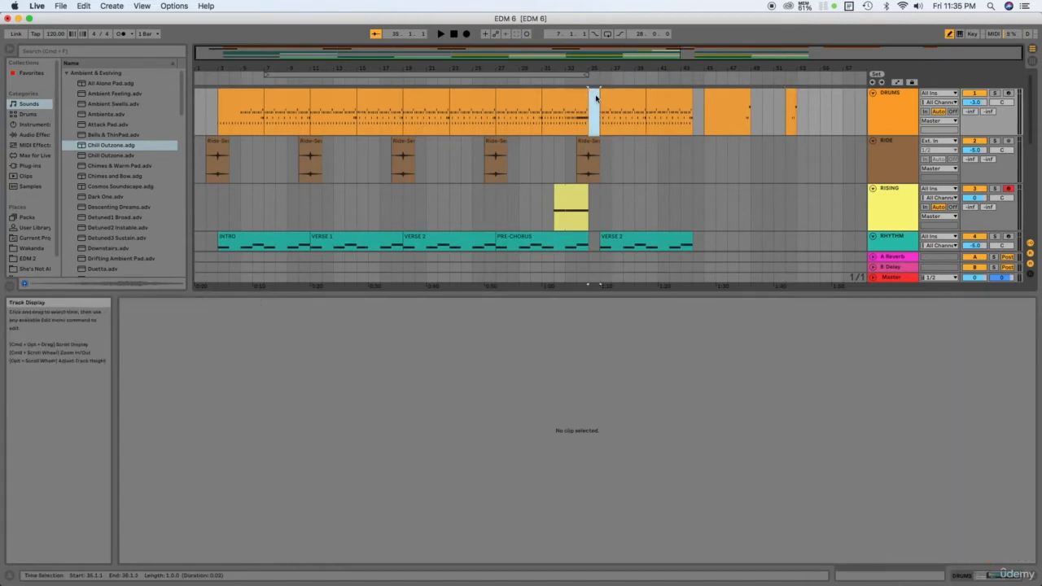
left_click(593, 112)
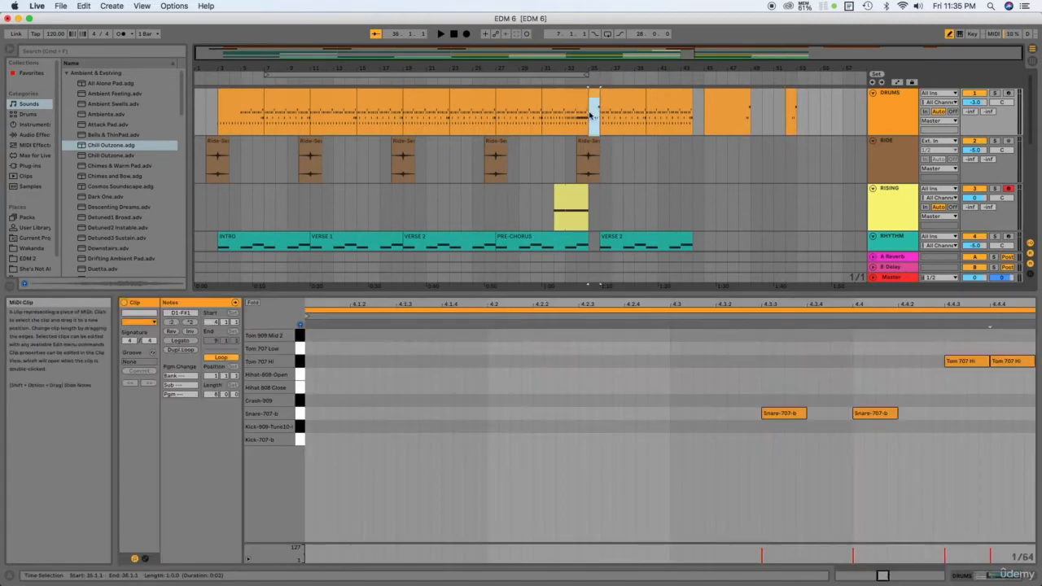
left_click(564, 149)
key("space")
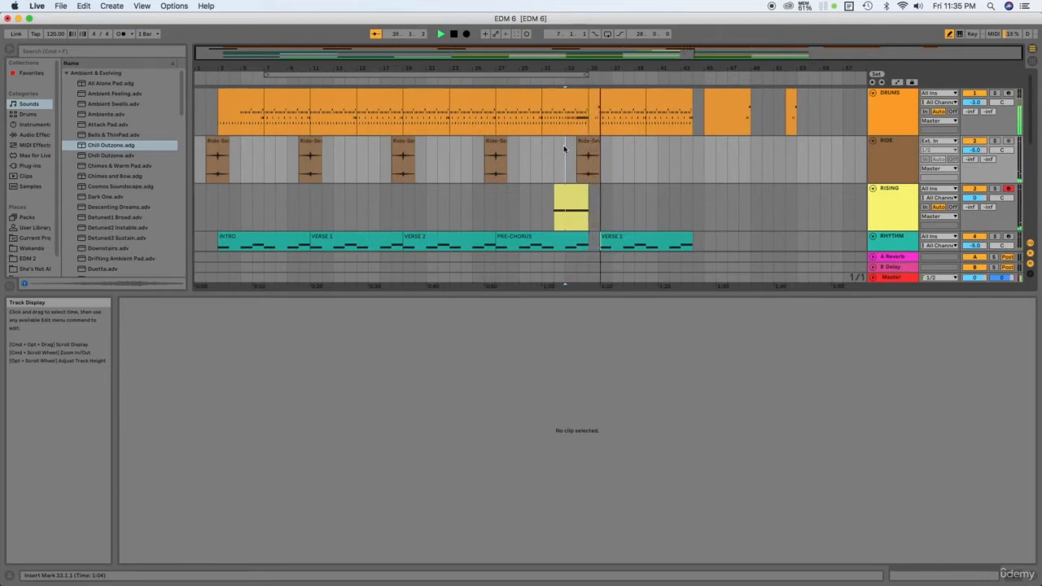
key("space")
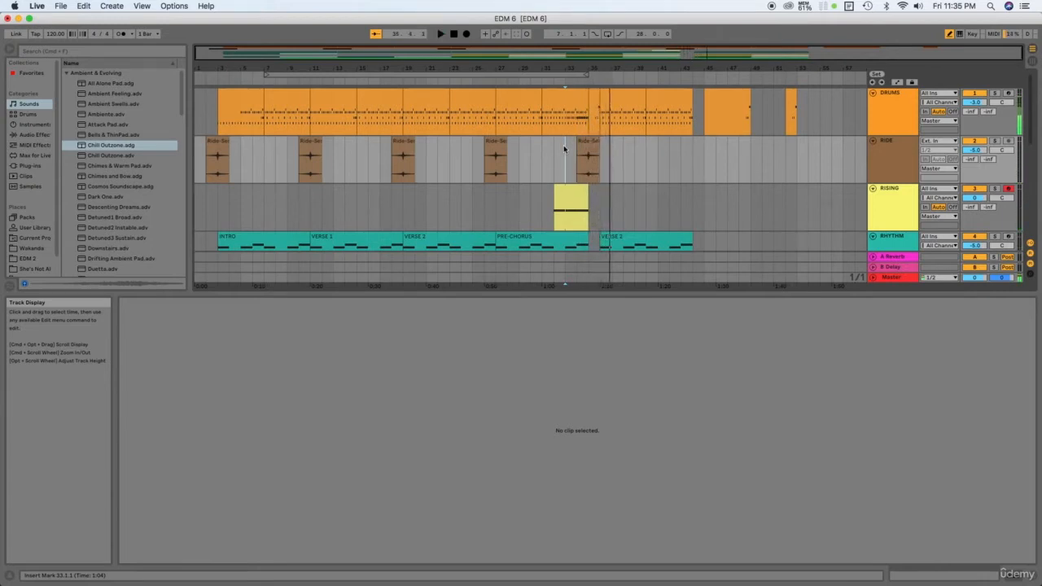
- Extend the bar 52 clip's start back to bar 49 and draw Tom 707 Hi notes at 4.3.3 and 4.4
left_click(596, 103)
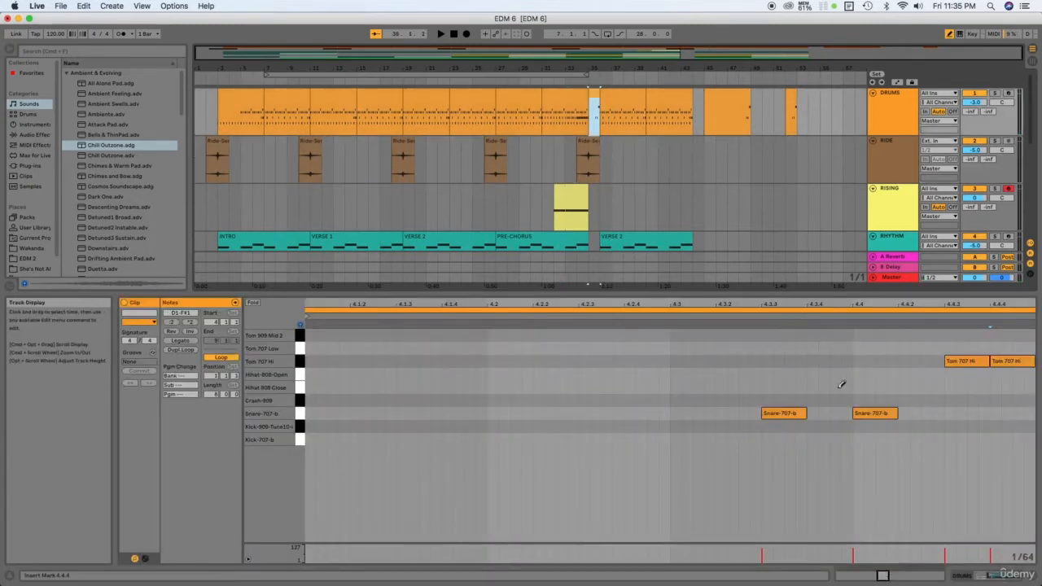
left_click(791, 95)
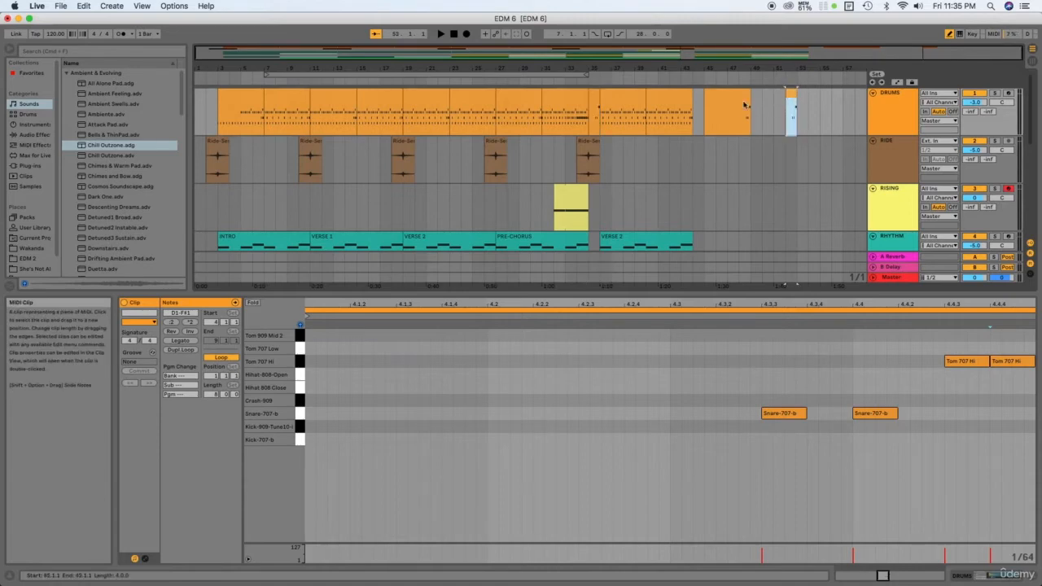
left_click_drag(786, 98, 750, 98)
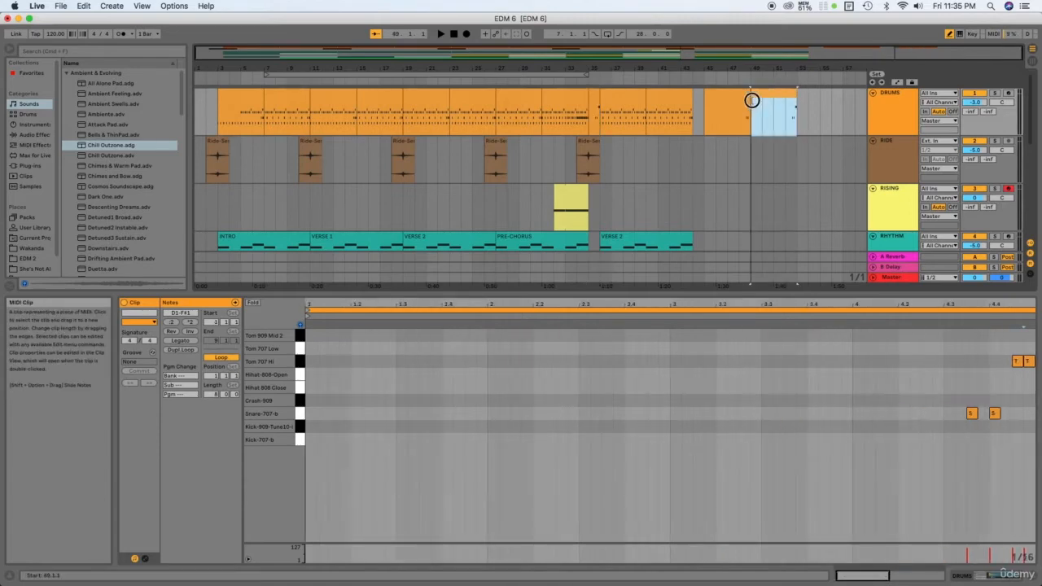
left_click(970, 361)
left_click(993, 361)
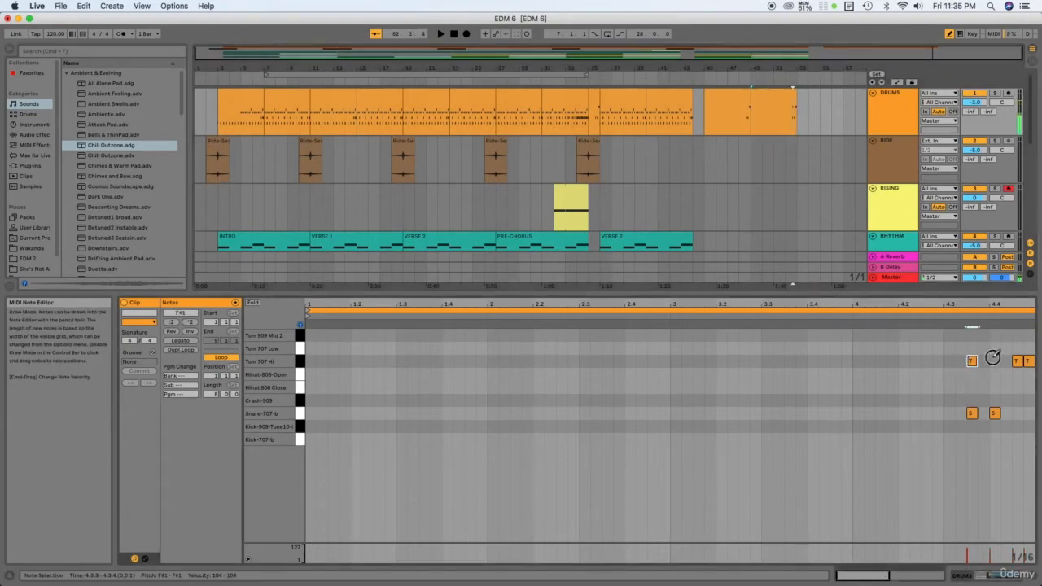
- Replace the Tom 707 Hi notes at 4.4.3 and 4.4.4 with Tom 707 Low notes
left_click(1018, 361)
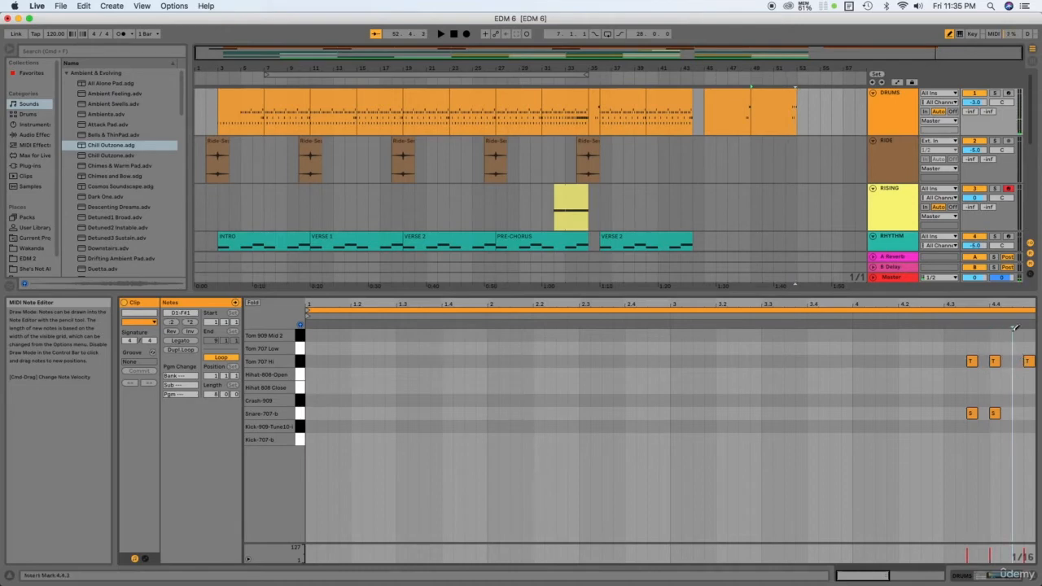
left_click(1016, 336)
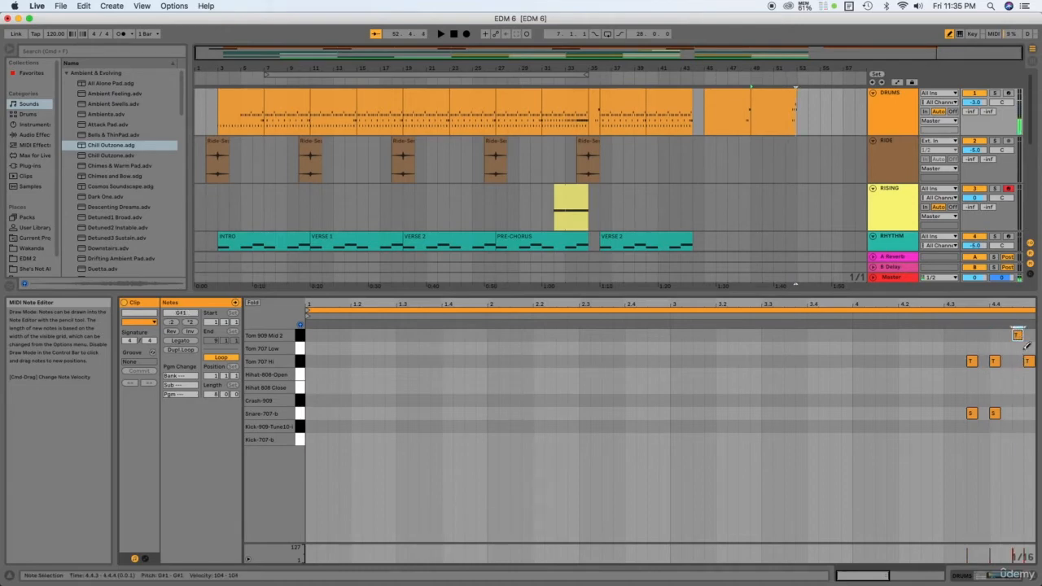
left_click(1027, 348)
left_click(1028, 360)
left_click(1017, 347)
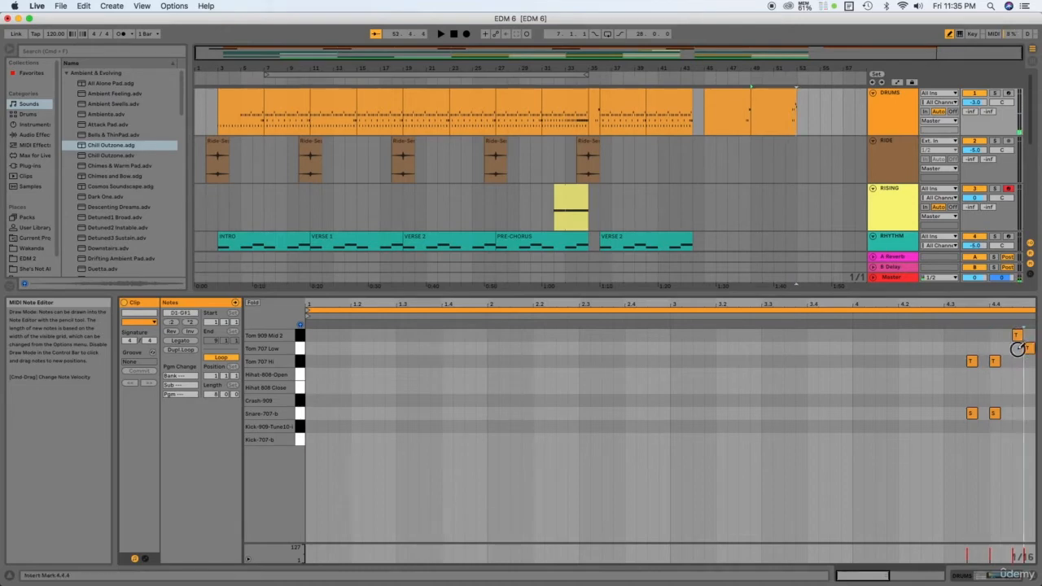
left_click(1018, 334)
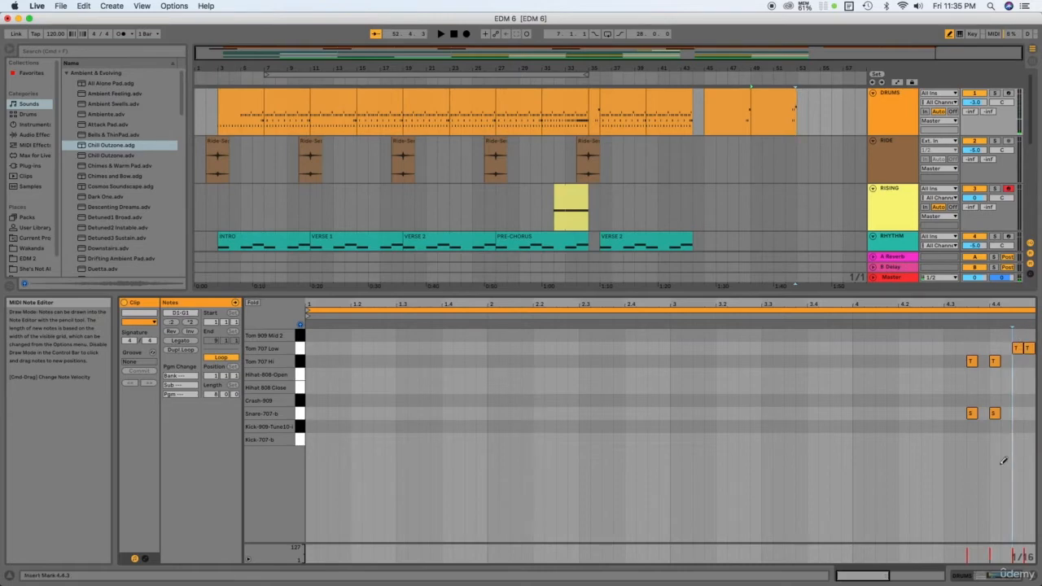
- Erase and redraw the Snare-707-b note at 4.4, then trim the start of the bar 49 drums clip to bar 52
left_click(997, 413)
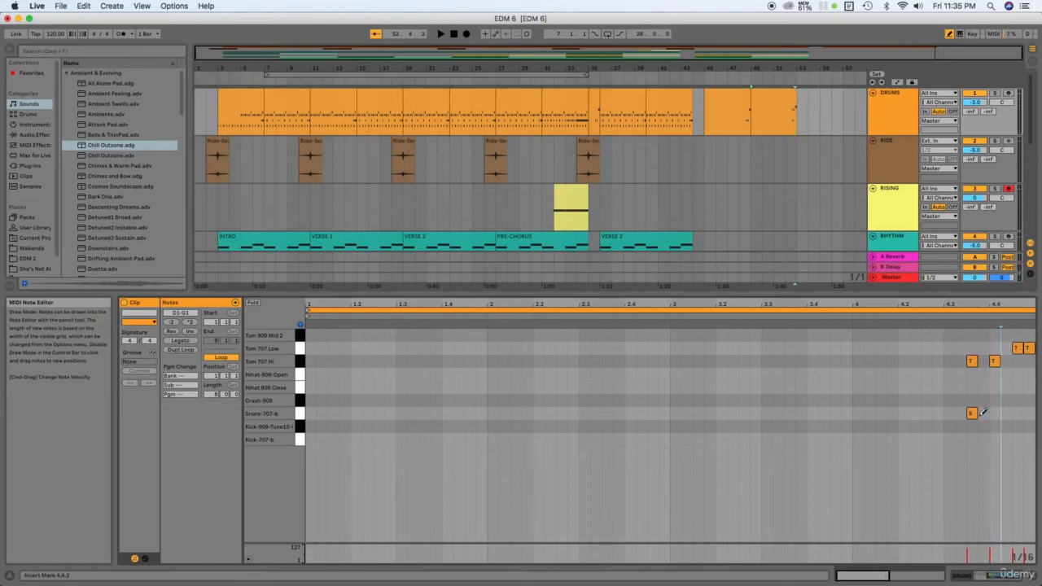
left_click(995, 412)
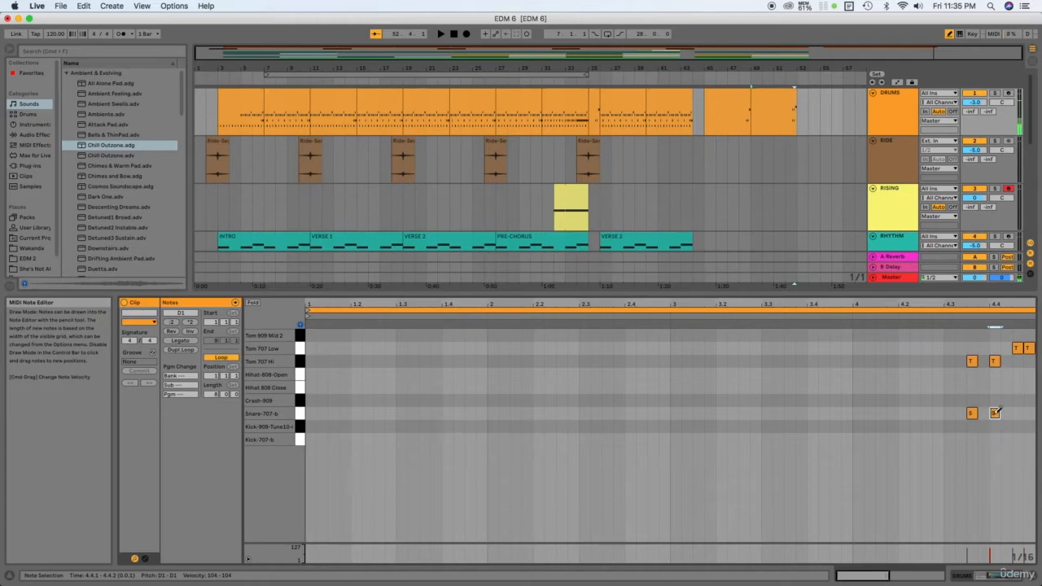
left_click(770, 99)
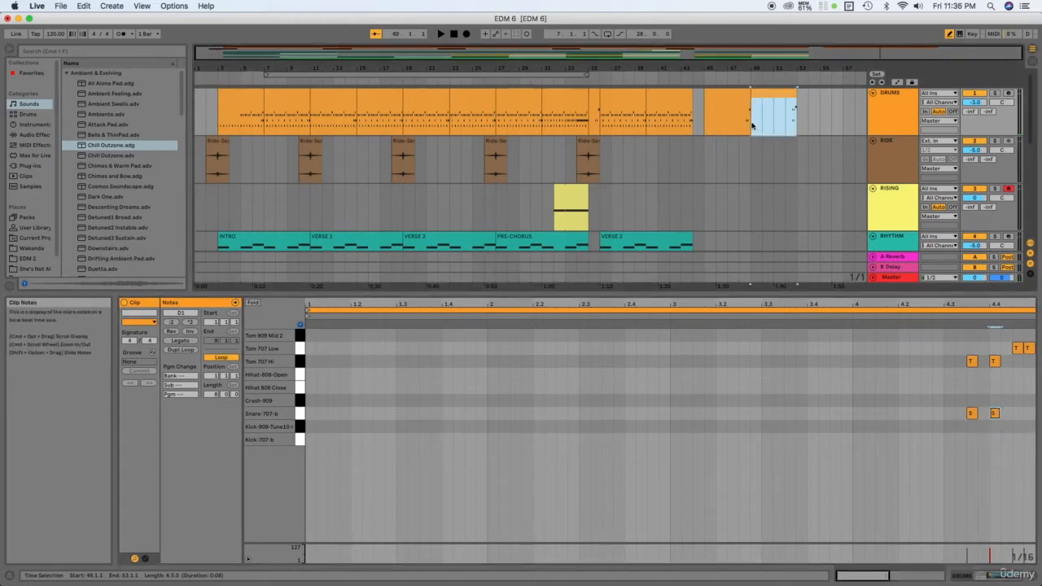
left_click(754, 122)
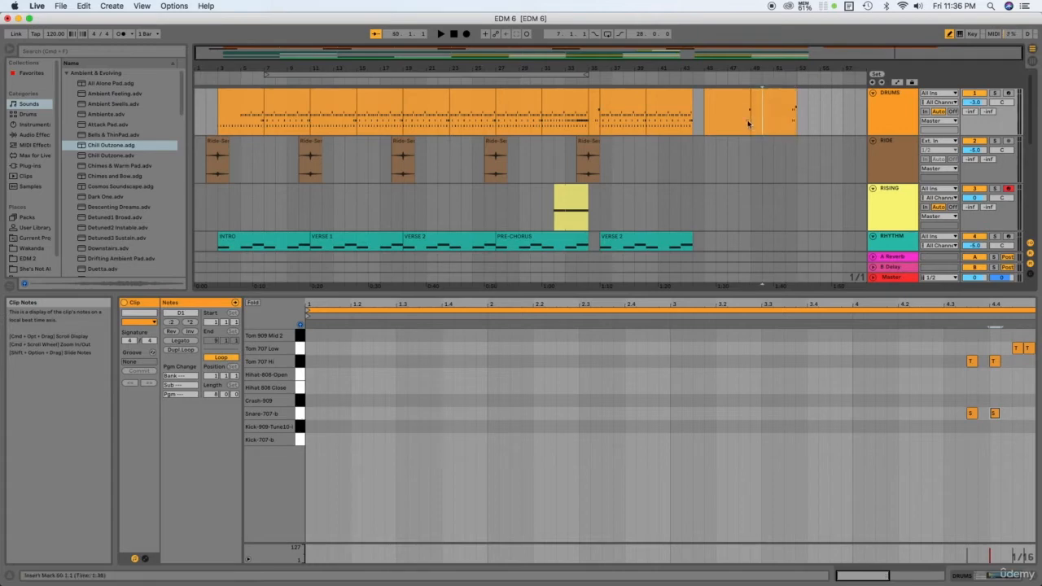
left_click_drag(749, 95, 785, 99)
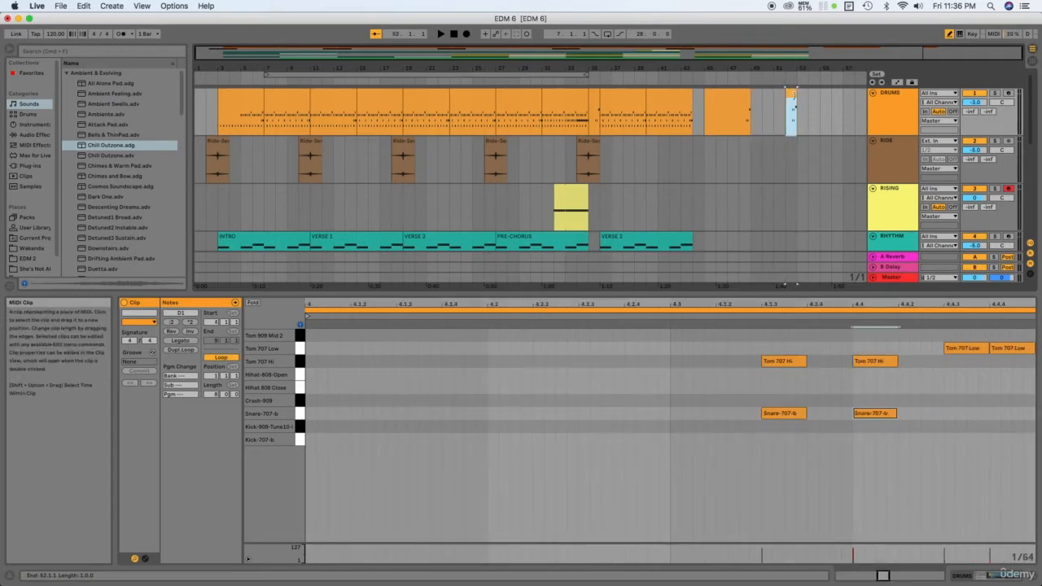
- Replace the drums fill at bar 35 with a copy of the revised bar 52 clip and play the transition from bar 33
left_click(594, 97)
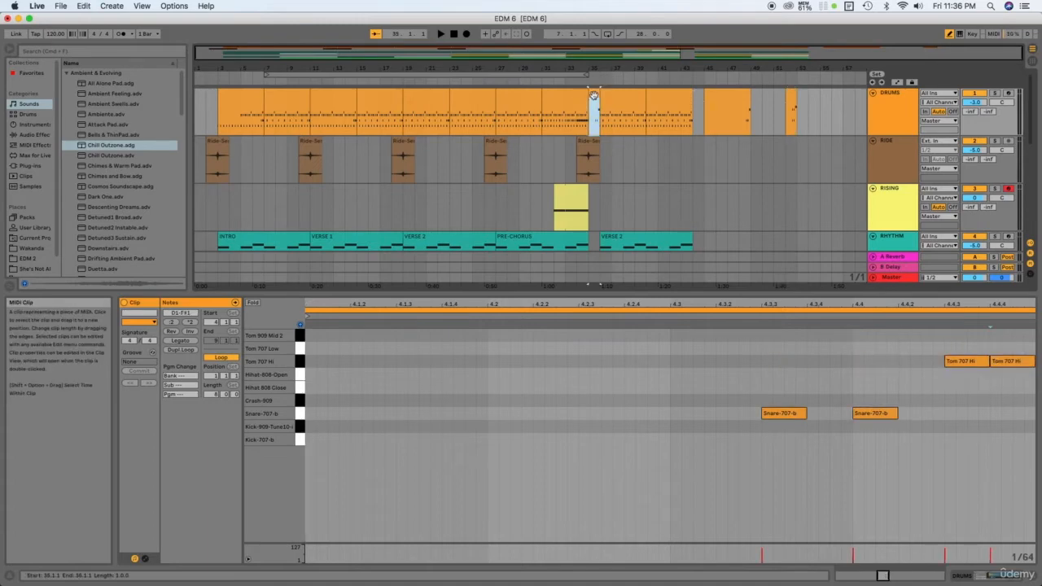
key("Delete")
key("super+z")
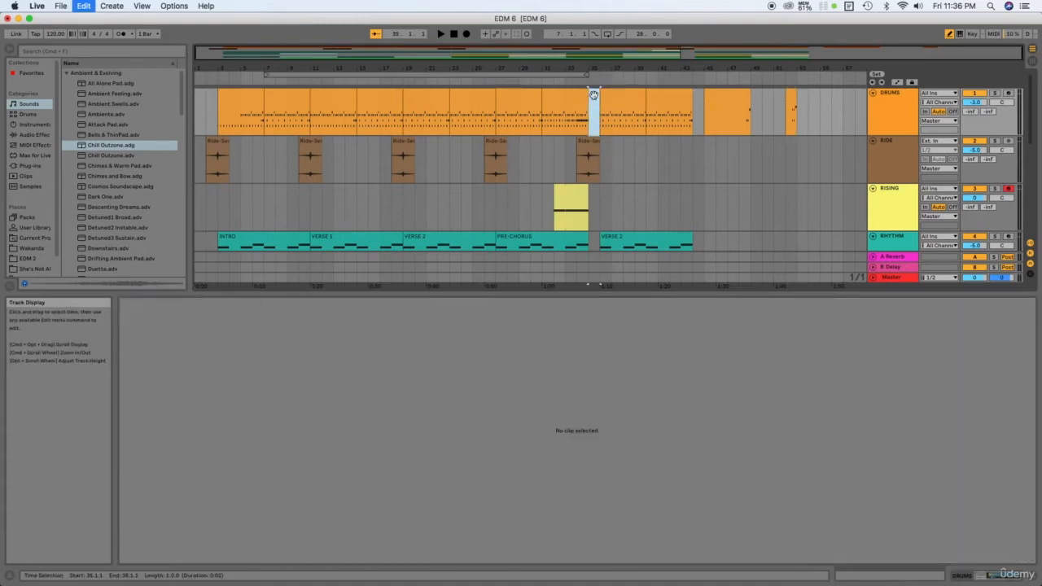
left_click(569, 163)
key("space")
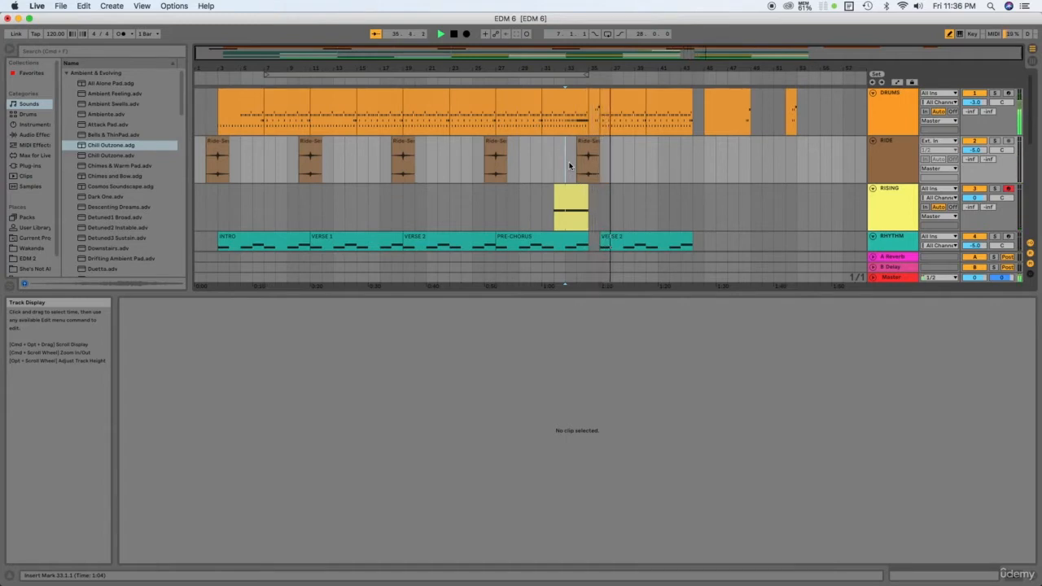
key("space")
- Delete the leftover drums clips at bars 45 and 52
left_click(717, 97)
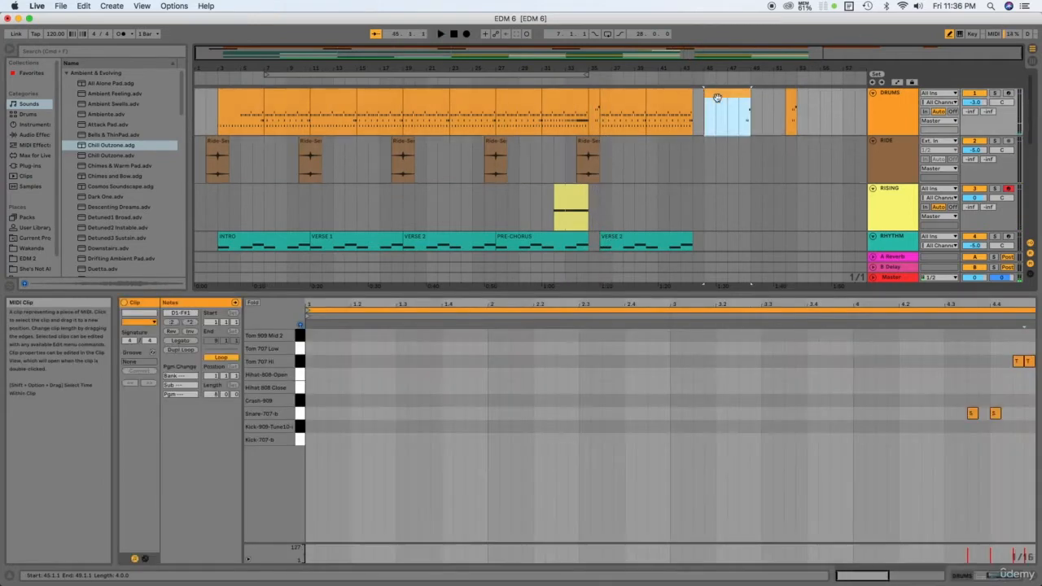
key("Delete")
left_click(792, 95)
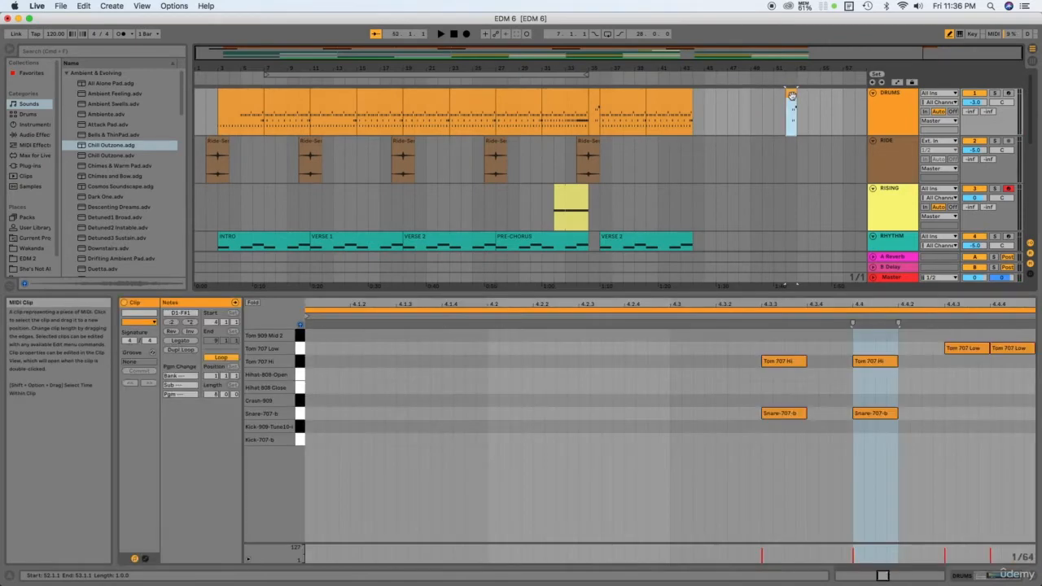
key("Delete")
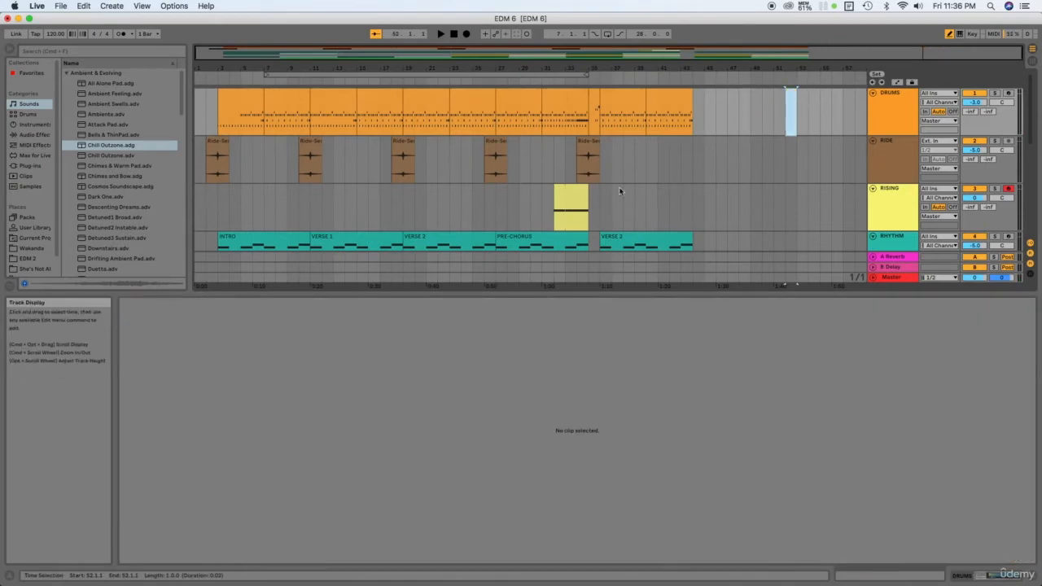
scroll(620, 191, "down", 3)
scroll(619, 191, "down", 2)
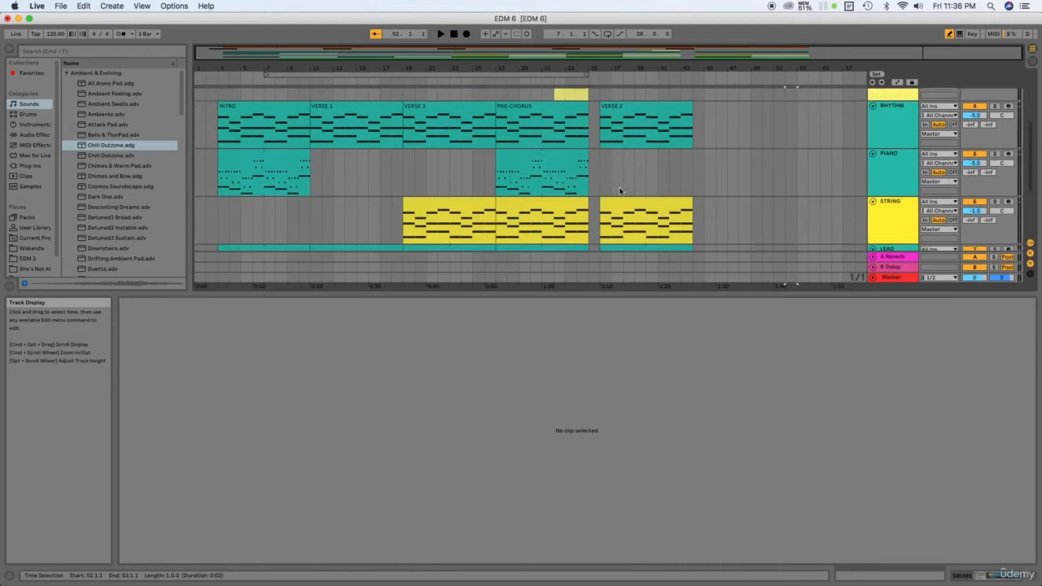
scroll(620, 191, "up", 4)
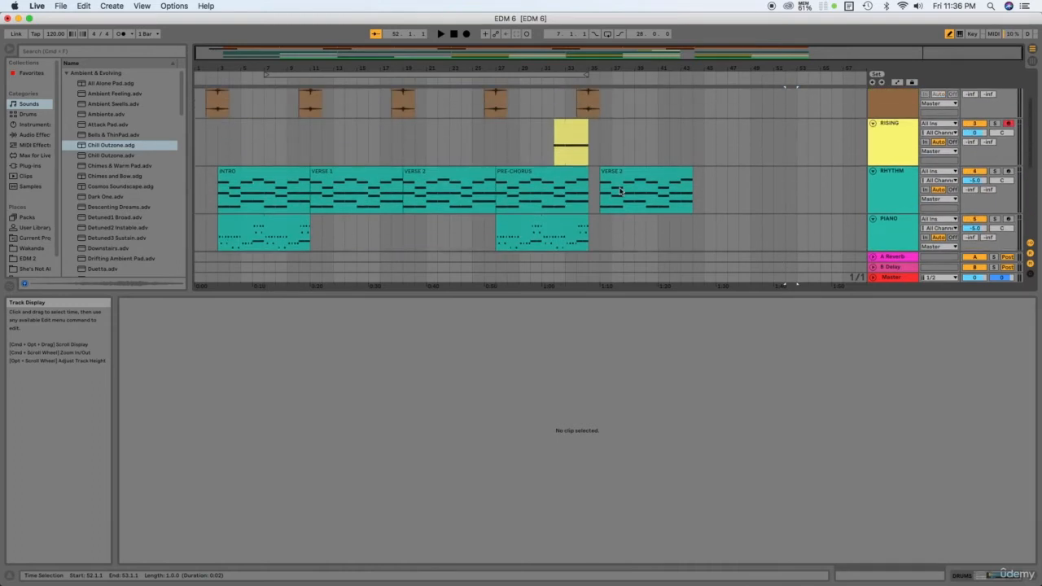
left_click(620, 210)
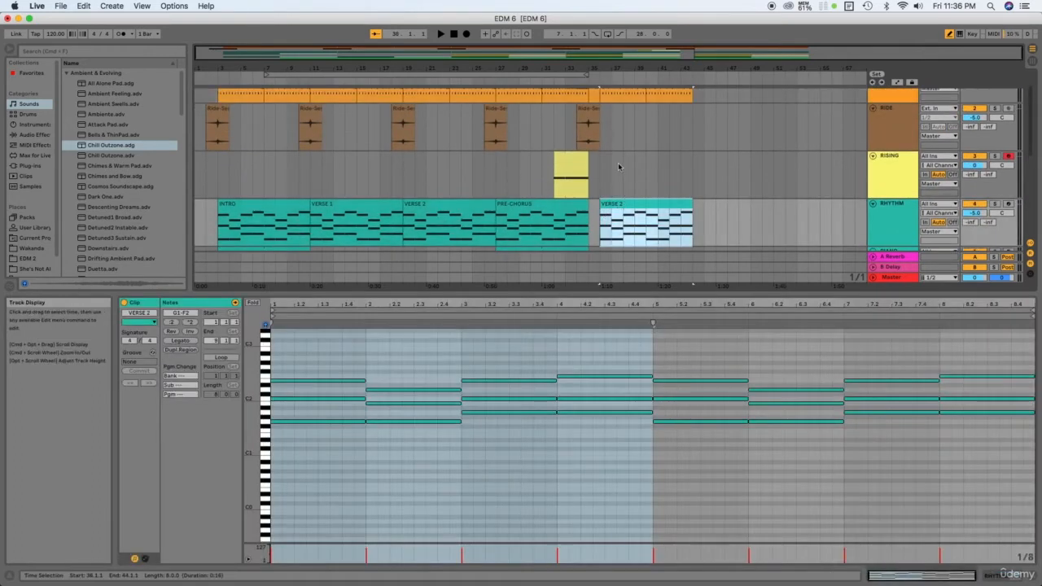
scroll(617, 164, "down", 2)
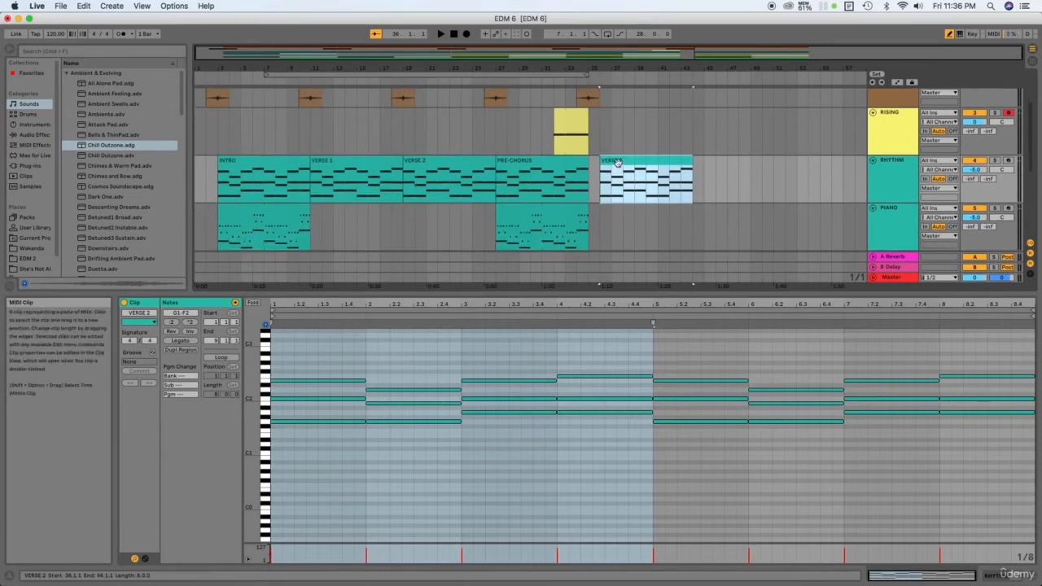
right_click(618, 163)
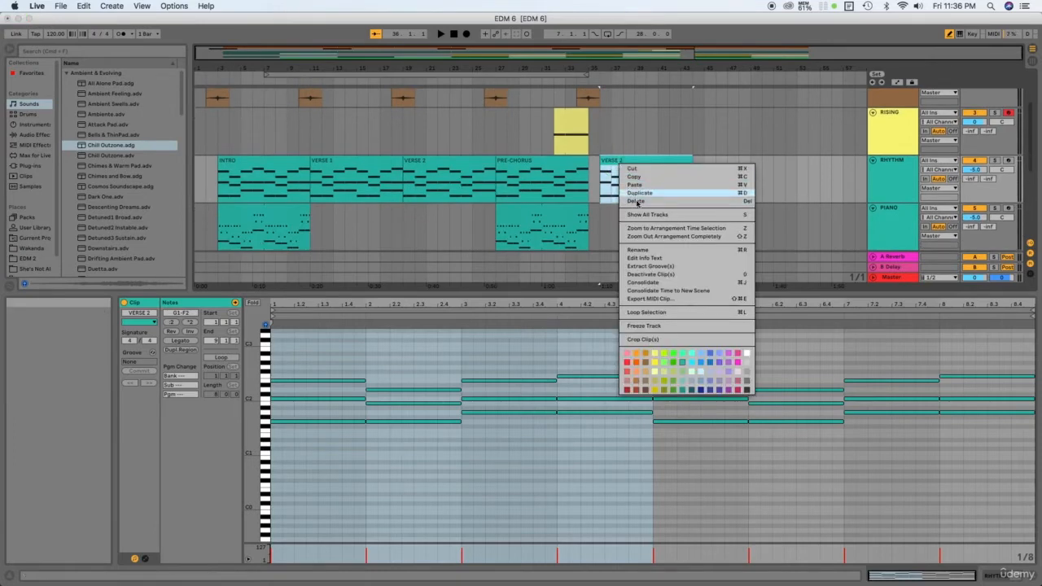
left_click(644, 251)
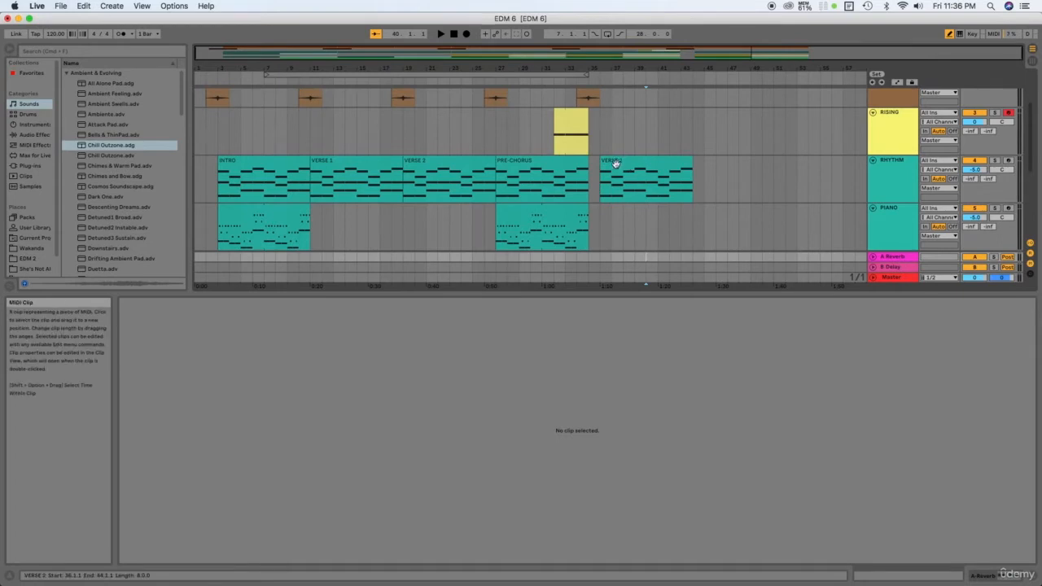
- Rename the RHYTHM clip at bar 36 as CHORUS
scroll(616, 166, "up", 4)
scroll(603, 207, "down", 1)
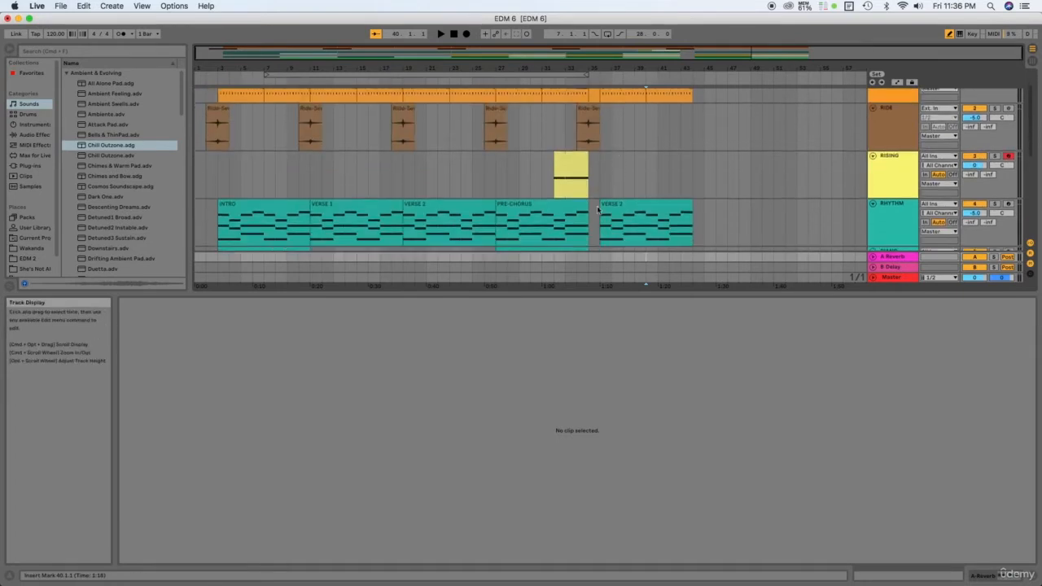
left_click(603, 206)
right_click(606, 205)
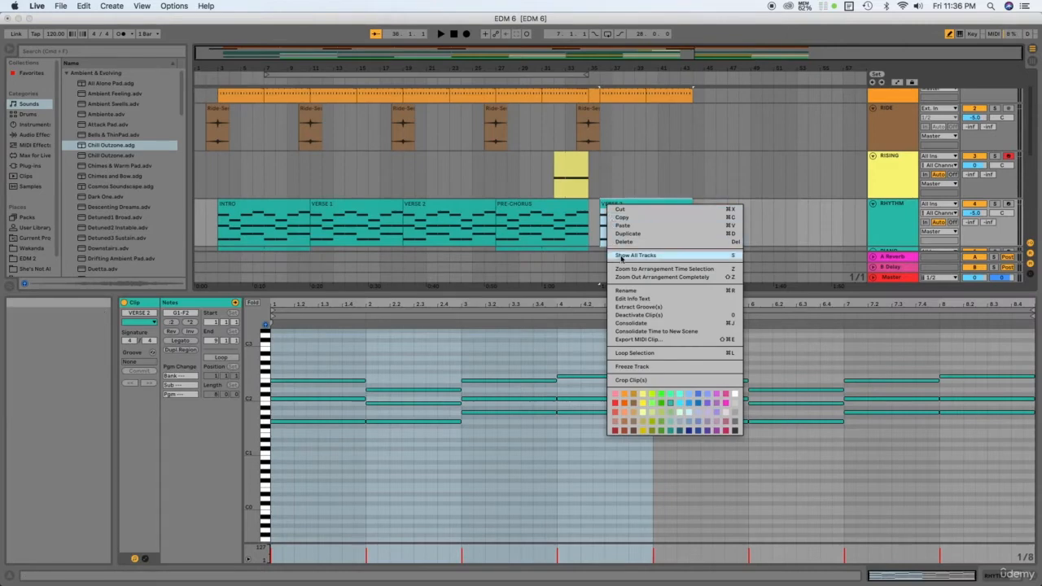
left_click(643, 291)
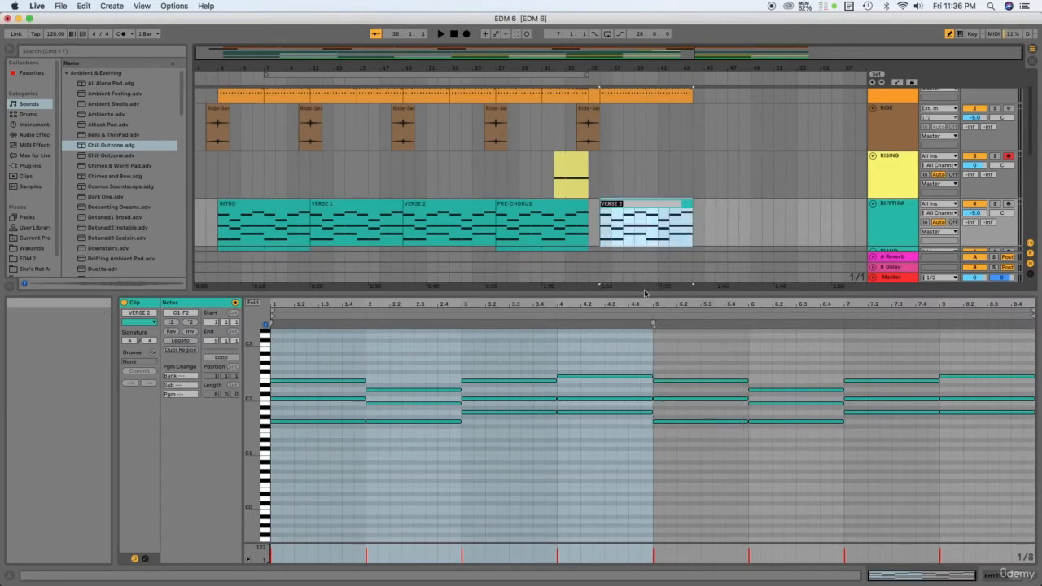
type("CHORUS")
key("Return")
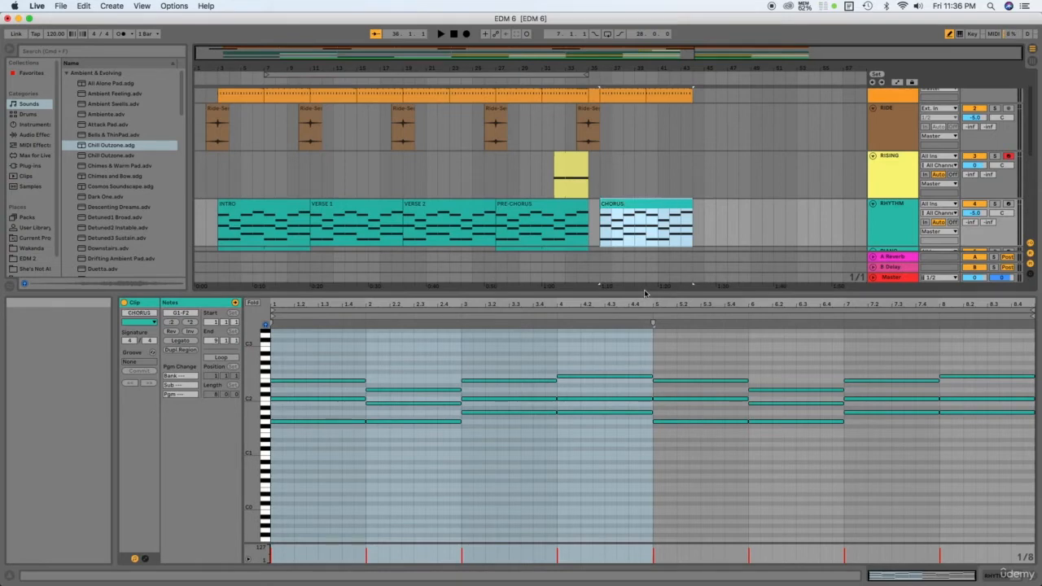
- Copy the PIANO clip from bar 27 to bar 36, beneath the CHORUS clip
scroll(637, 206, "down", 3)
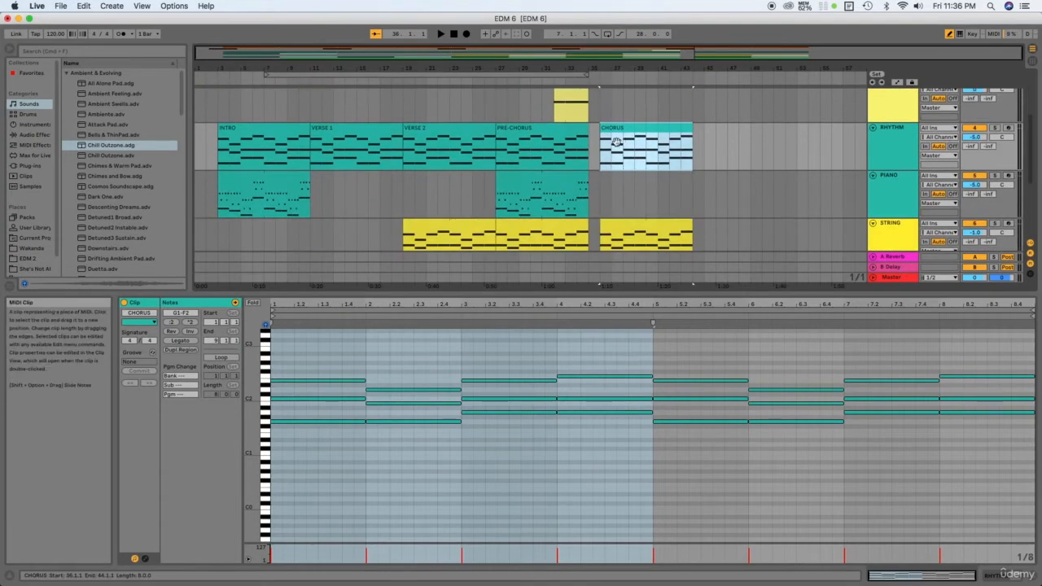
left_click(506, 178)
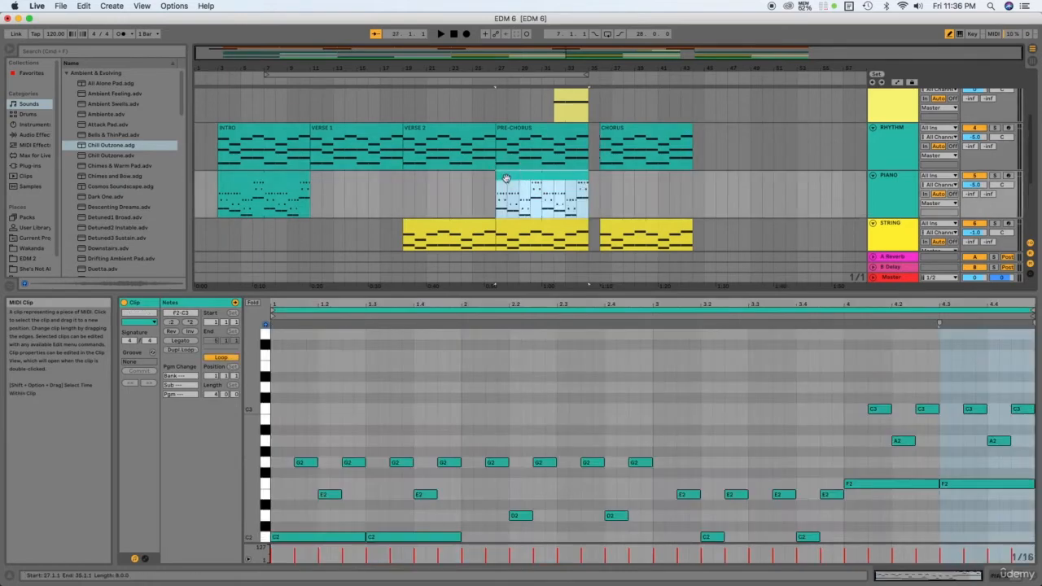
left_click(601, 186)
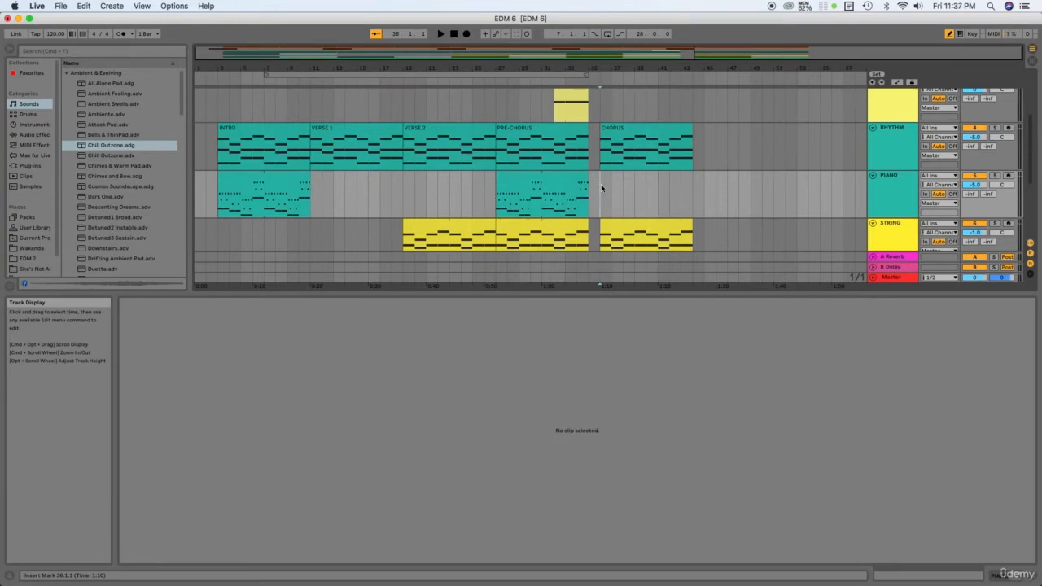
key("super+v")
- Shorten the CHORUS clip on the RHYTHM track so that it ends at bar 40
left_click(617, 130)
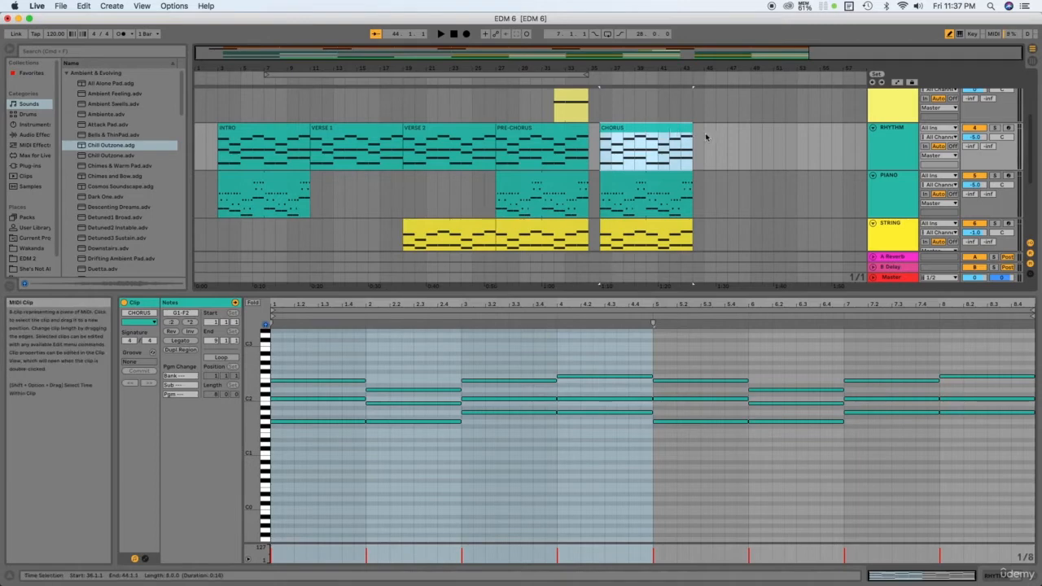
left_click_drag(692, 133, 646, 139)
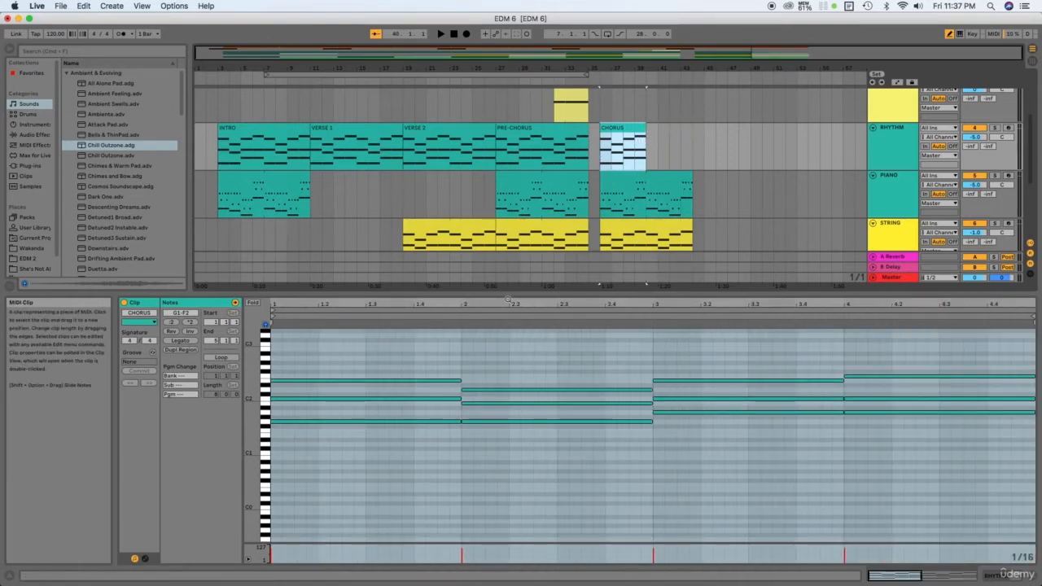
left_click(489, 363)
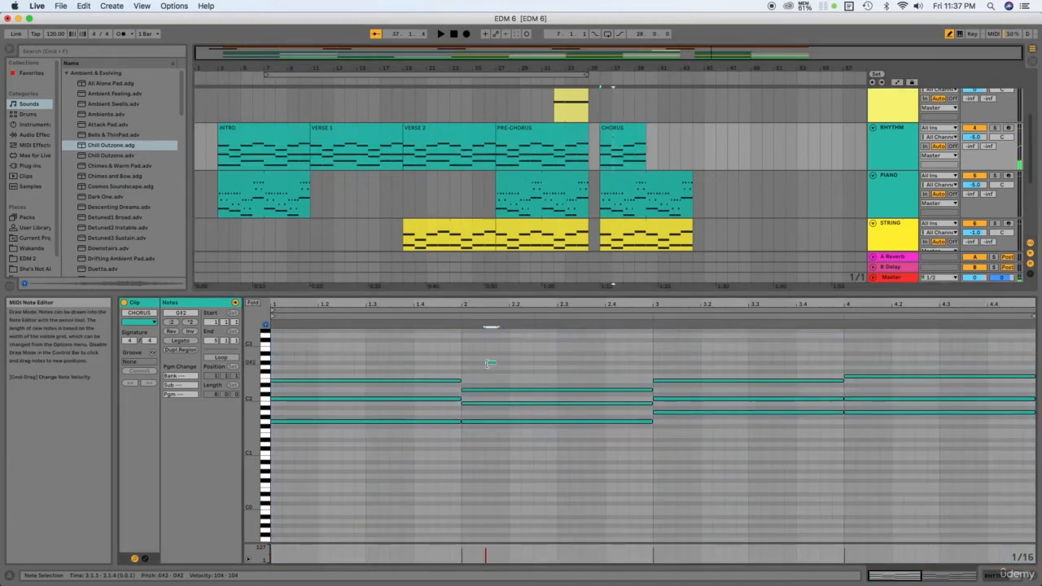
left_click(489, 362)
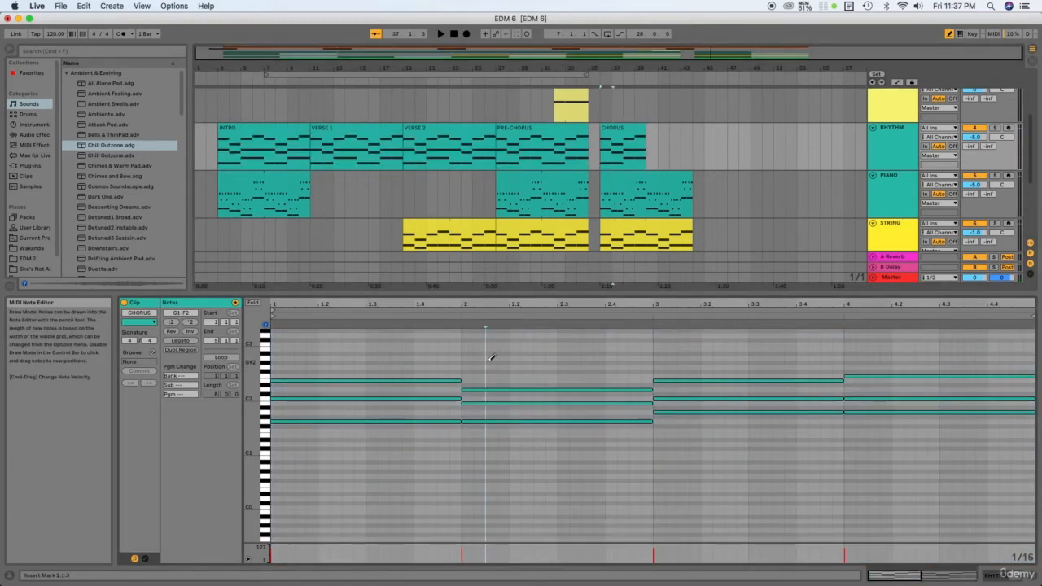
- Turn off Draw Mode and shorten all chord notes in the CHORUS clip to eighth notes
key("b")
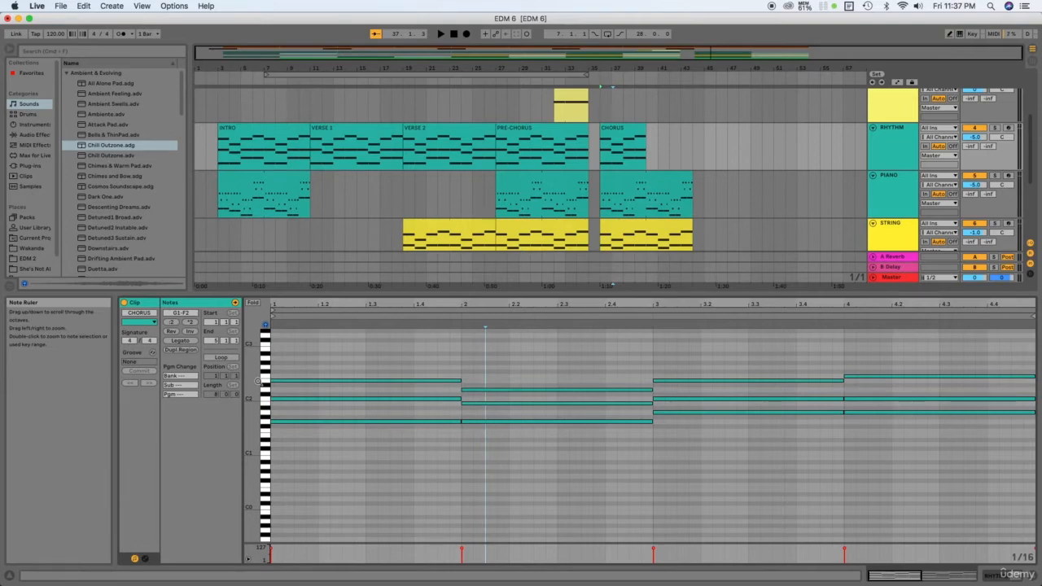
key("super+a")
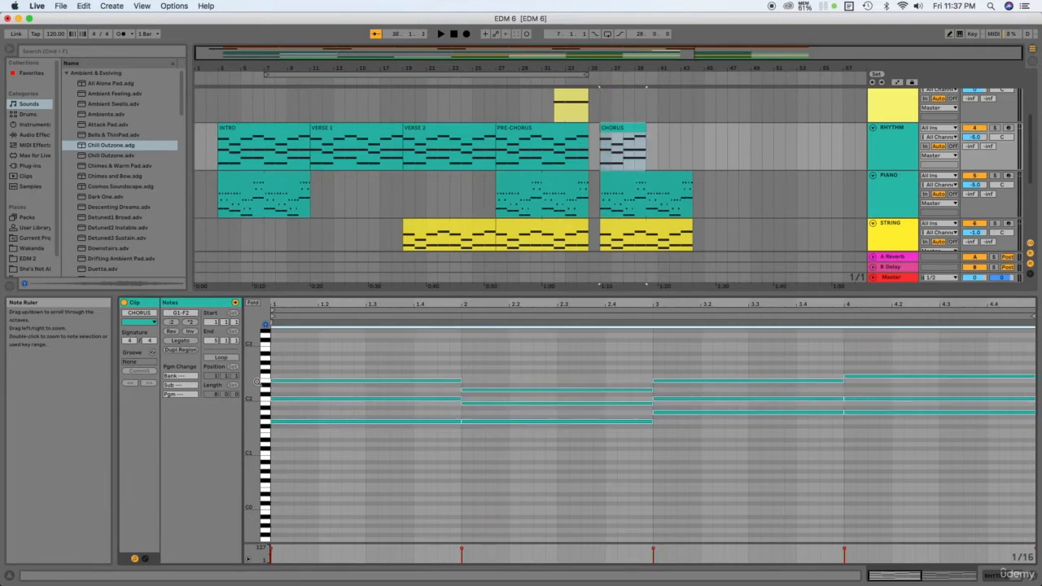
left_click(460, 380)
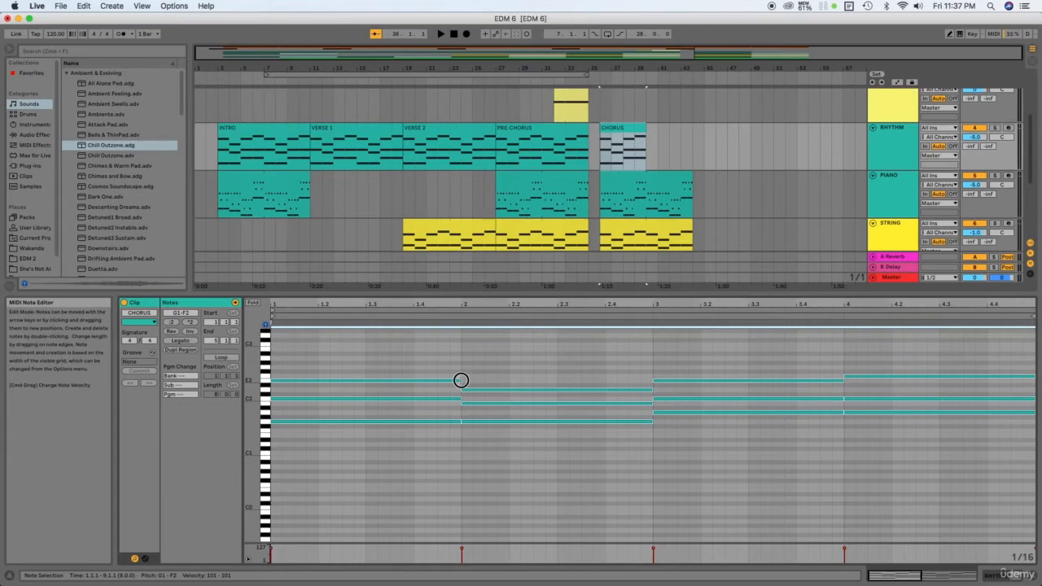
left_click_drag(460, 380, 295, 391)
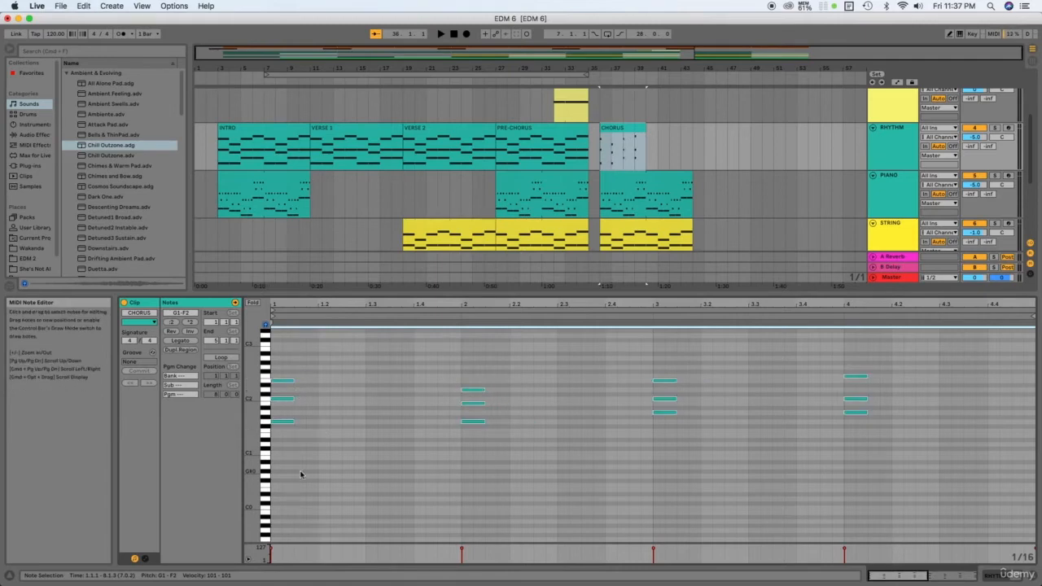
- Repeat the short chords across the CHORUS clip so that each bar is filled with consecutive eighth-note chords
left_click(298, 438)
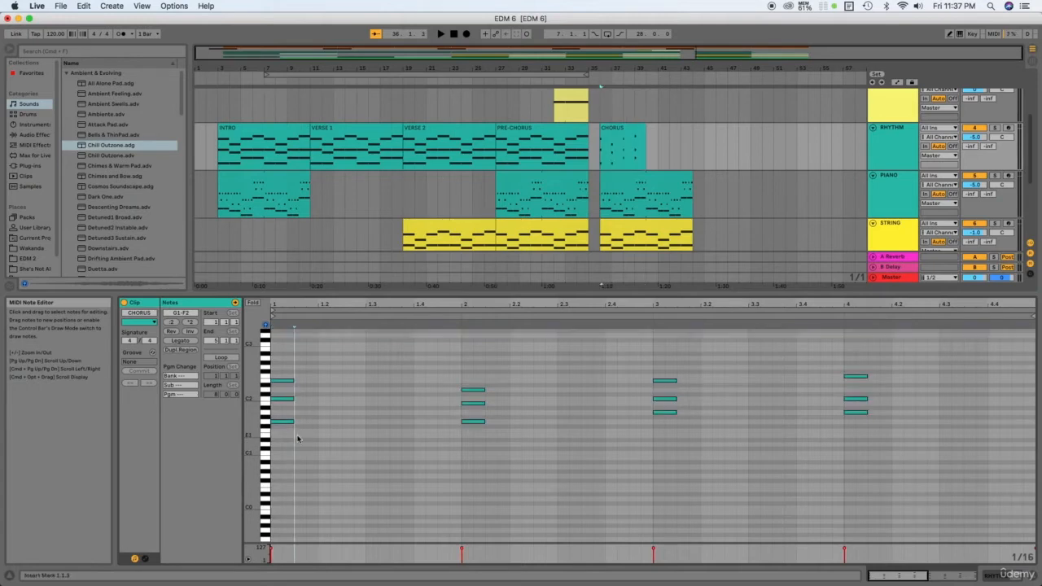
key("super+v")
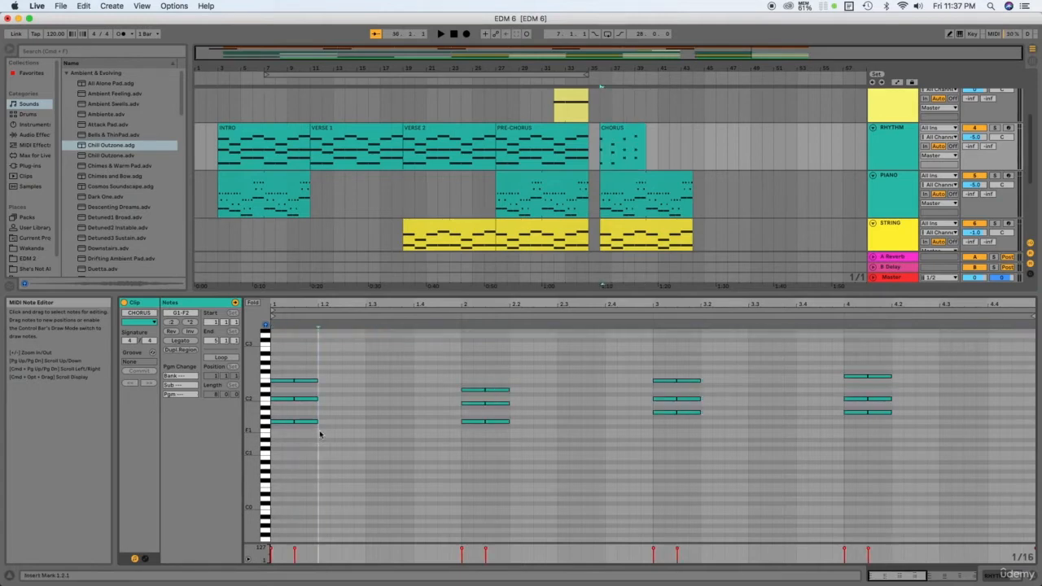
key("super+d")
left_click(343, 437)
key("super+v")
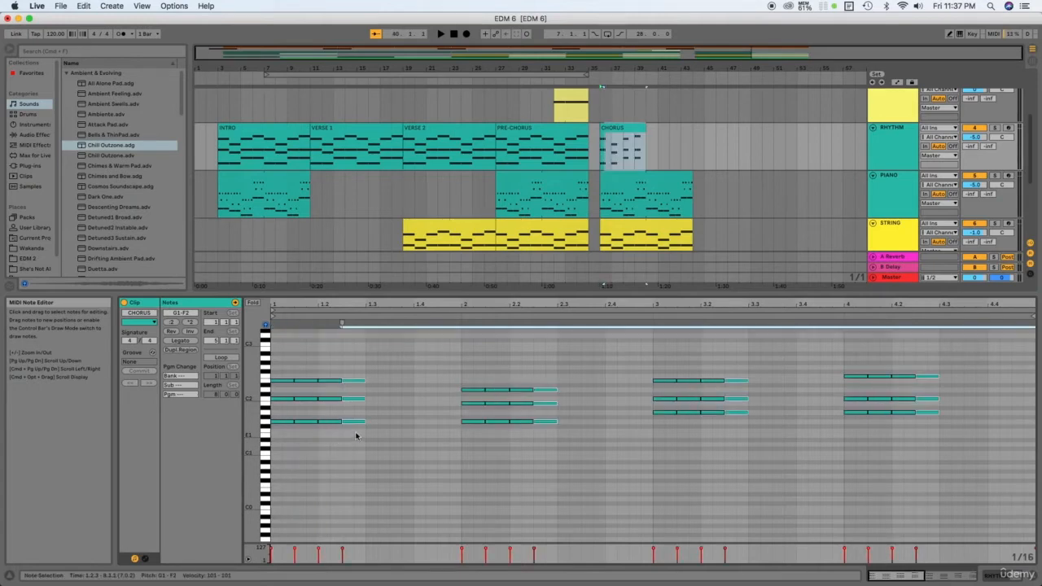
left_click(366, 439)
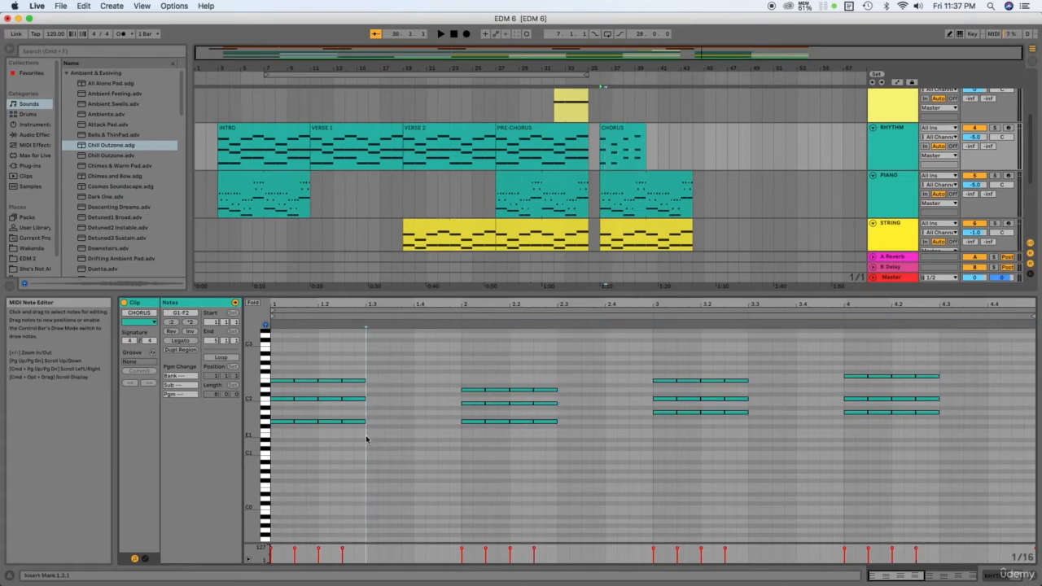
key("super+a")
left_click(367, 439)
key("super+v")
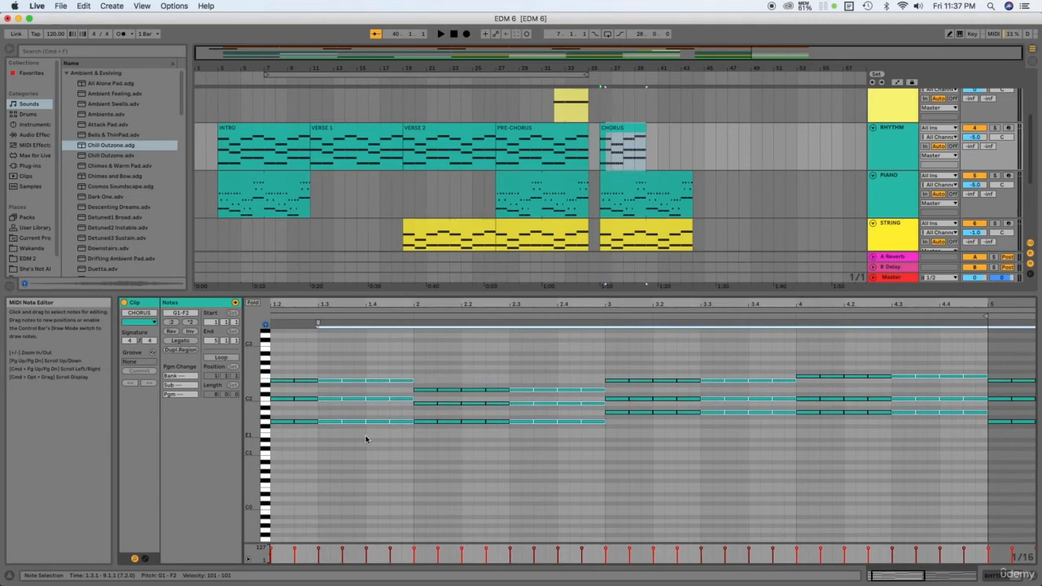
- Extend the CHORUS clip on the RHYTHM track to bar 44 and play the arrangement from bar 35
left_click(623, 131)
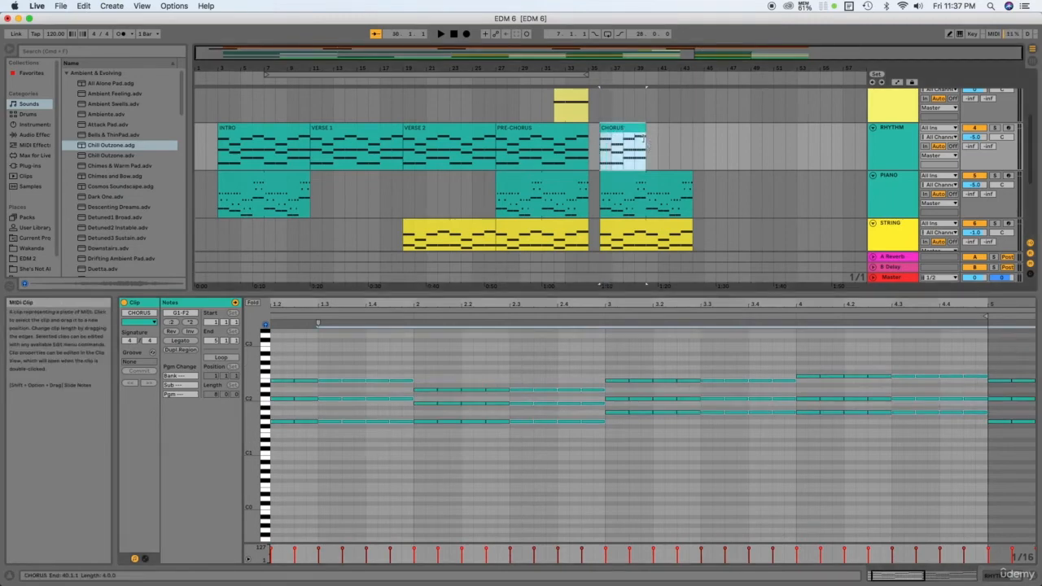
left_click_drag(648, 141, 694, 139)
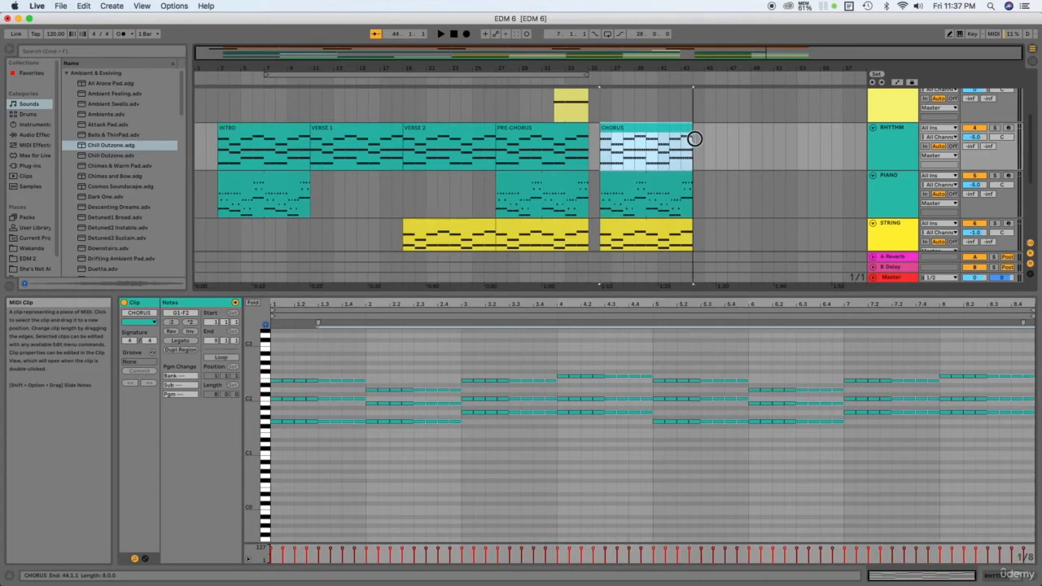
left_click(590, 163)
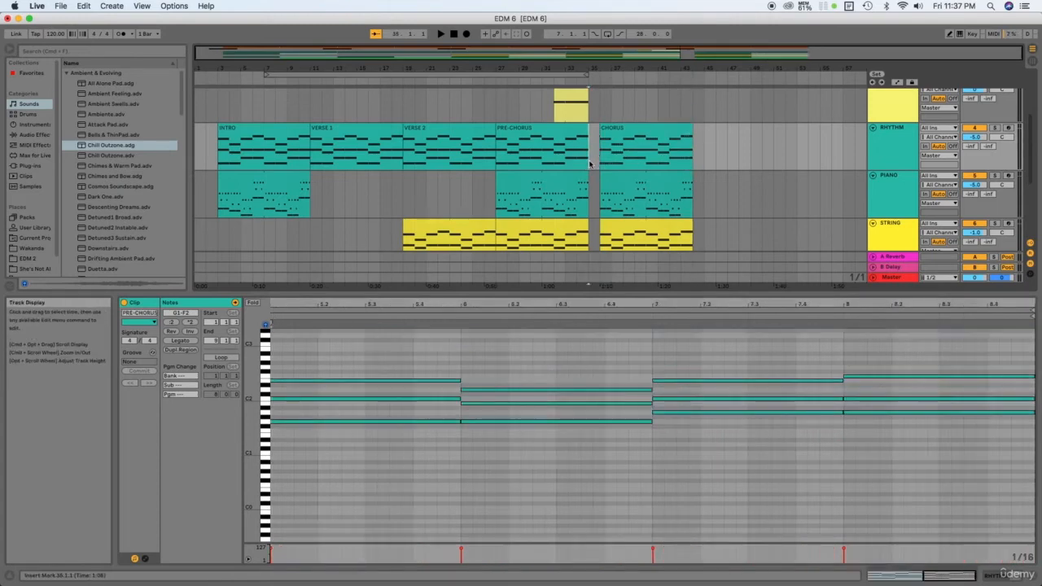
key("space")
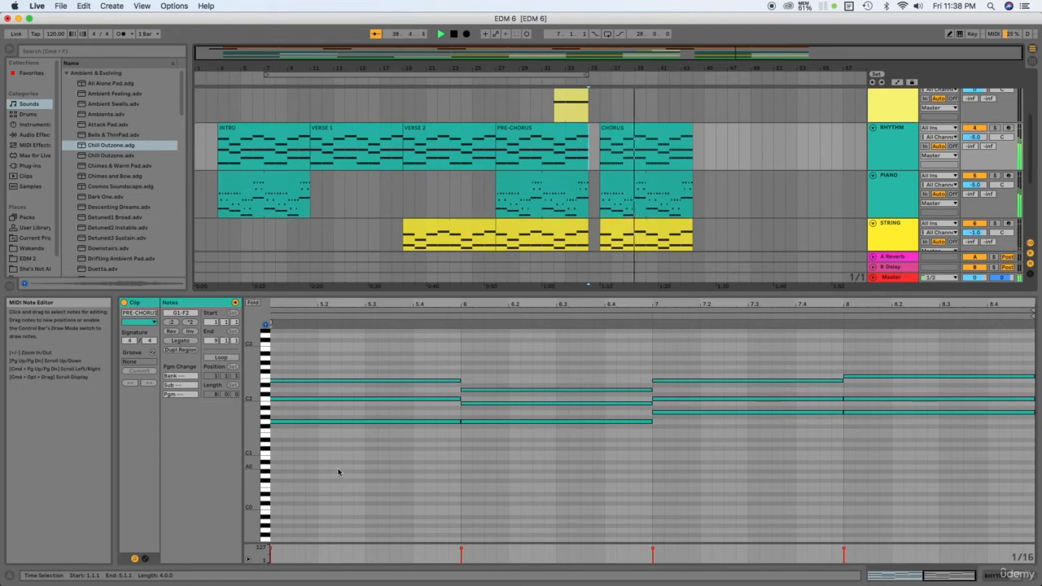
key("space")
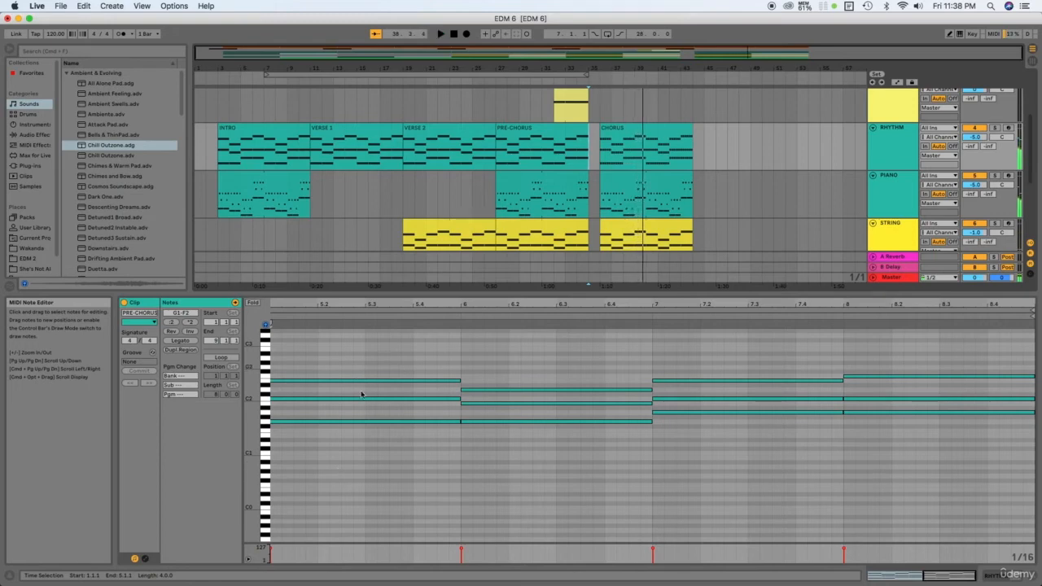
- Try to raise all chords in the PRE-CHORUS clip on the RHYTHM track by two octaves
scroll(340, 440, "up", 3)
scroll(341, 440, "up", 4)
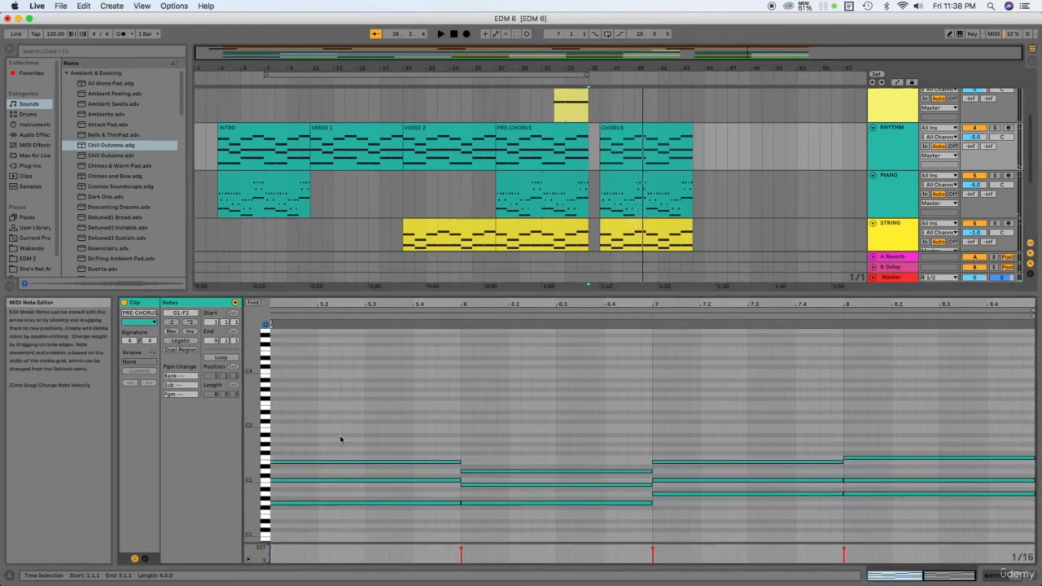
left_click(281, 422)
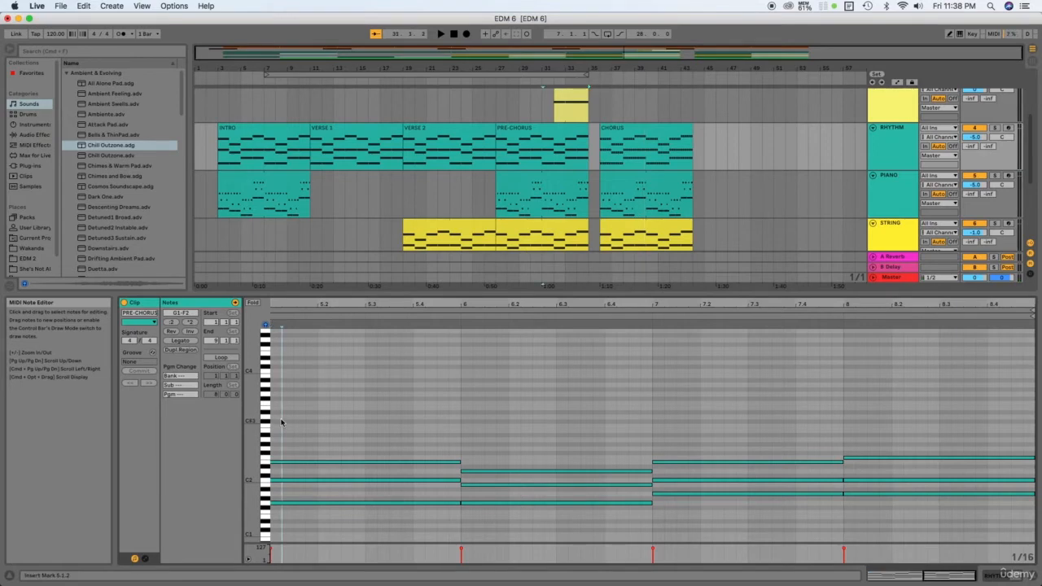
key("super+a")
scroll(281, 422, "up", 3)
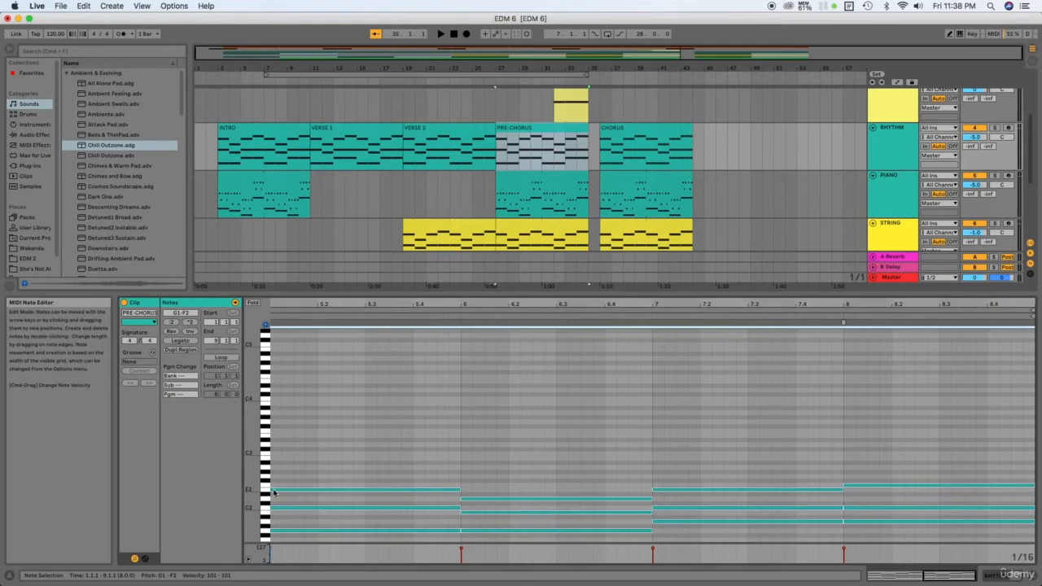
mouse_move(275, 491)
left_mouse_down()
mouse_move(284, 383)
mouse_move(301, 380)
mouse_move(273, 380)
left_mouse_up()
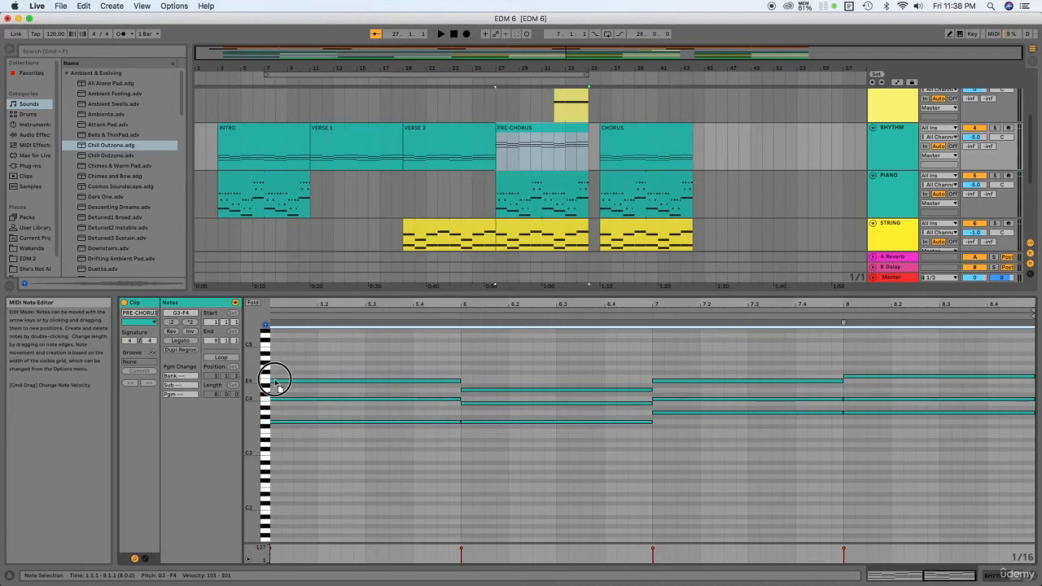
mouse_move(275, 380)
left_mouse_down()
mouse_move(274, 417)
mouse_move(278, 383)
left_mouse_up()
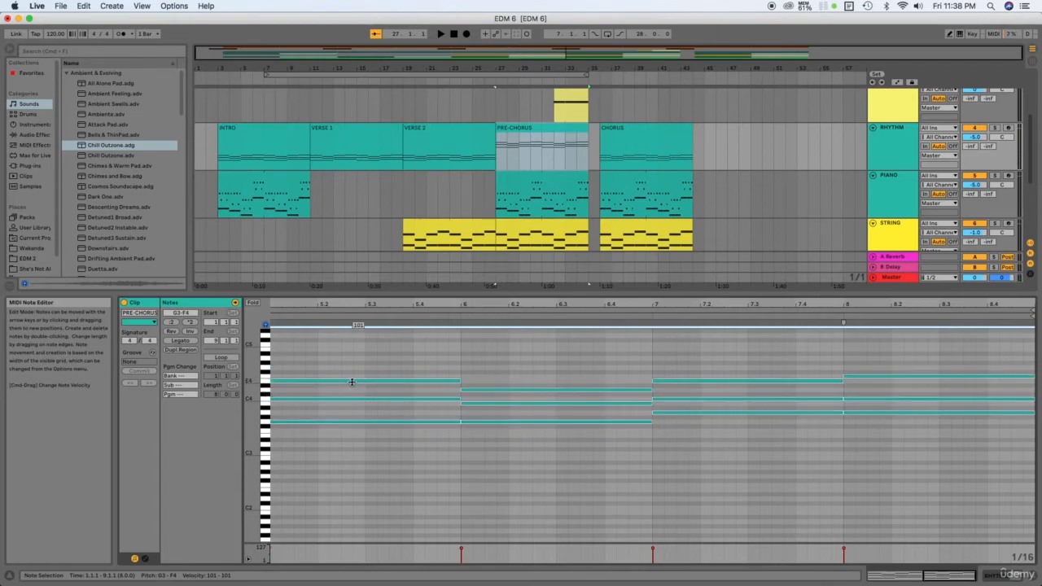
- Move all PRE-CHORUS chords back down two octaves to the G1–F2 range
key("Down")
key("Down")
key("Down")
key("Down")
key("Down")
key("Down")
key("Down")
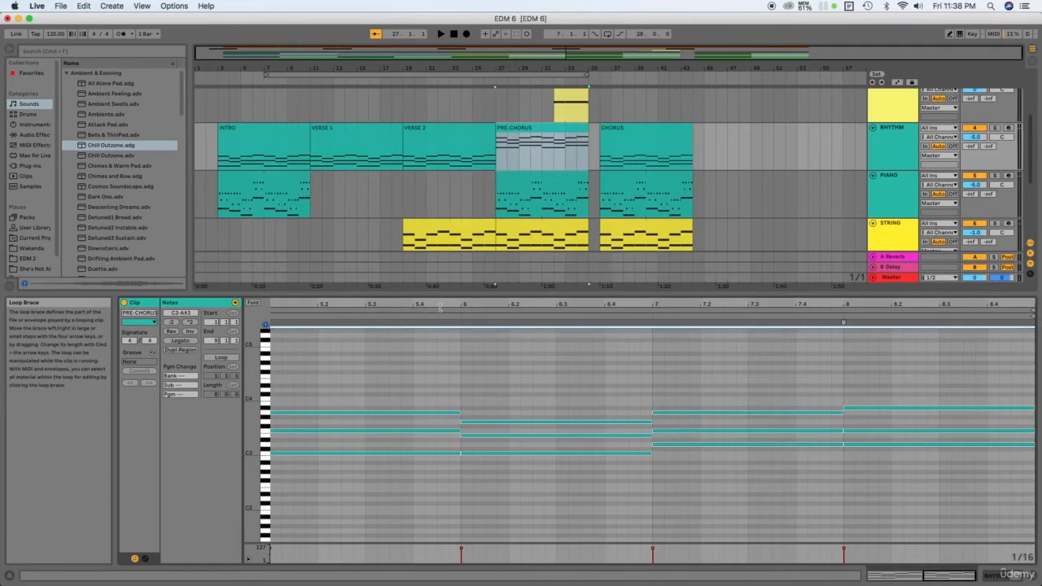
key("Down")
key("Down")
key("Down")
key("Down")
key("Down")
key("Down")
key("Down")
key("Down")
key("Down")
key("Down")
key("Down")
key("Down")
key("Down")
key("Down")
key("Down")
key("Down")
key("Down")
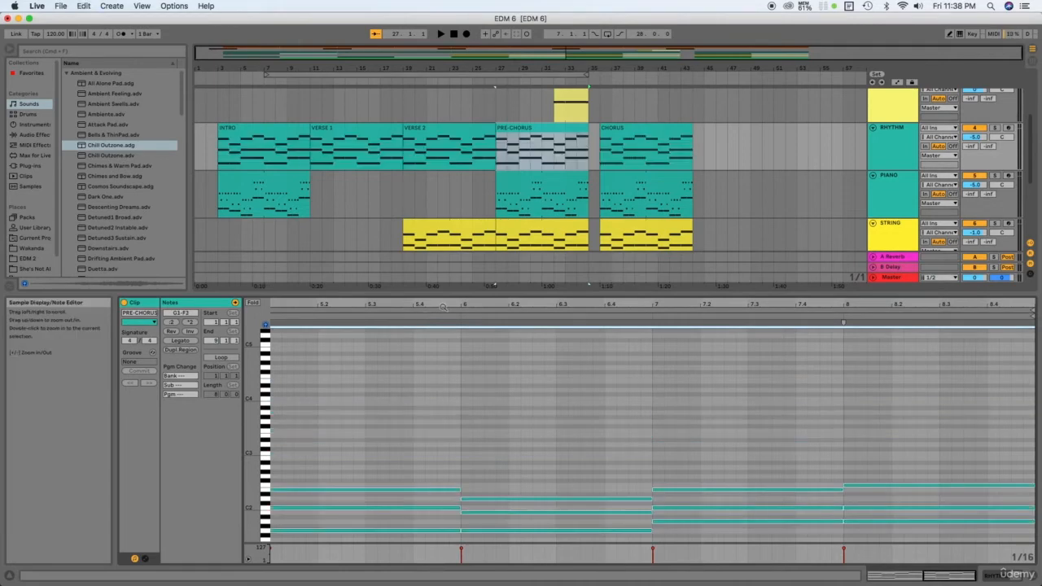
- Raise all chords in the CHORUS clip by two octaves to G3–F4 and play the arrangement from bar 35
left_click(649, 132)
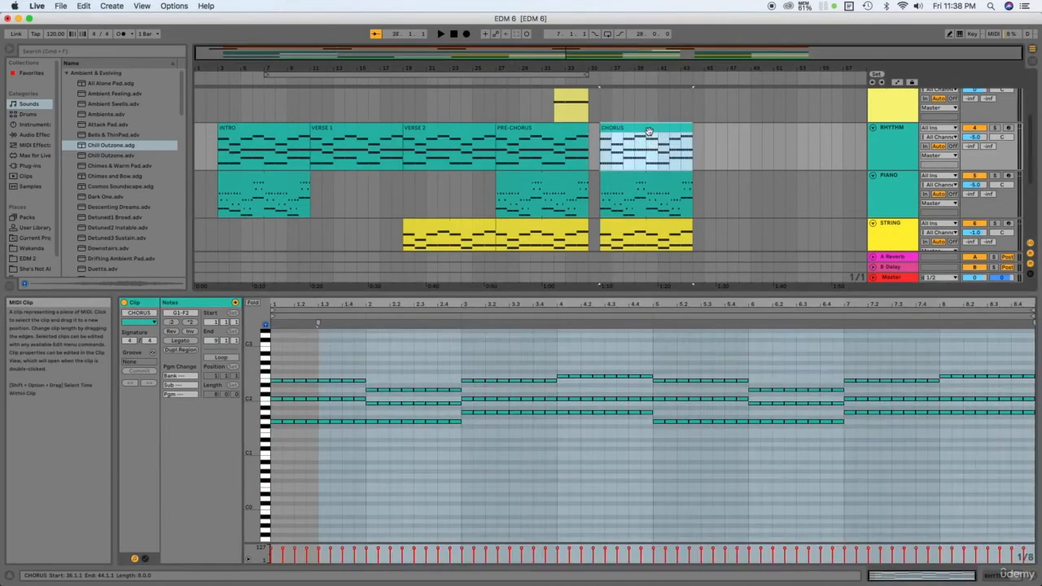
left_click(290, 449)
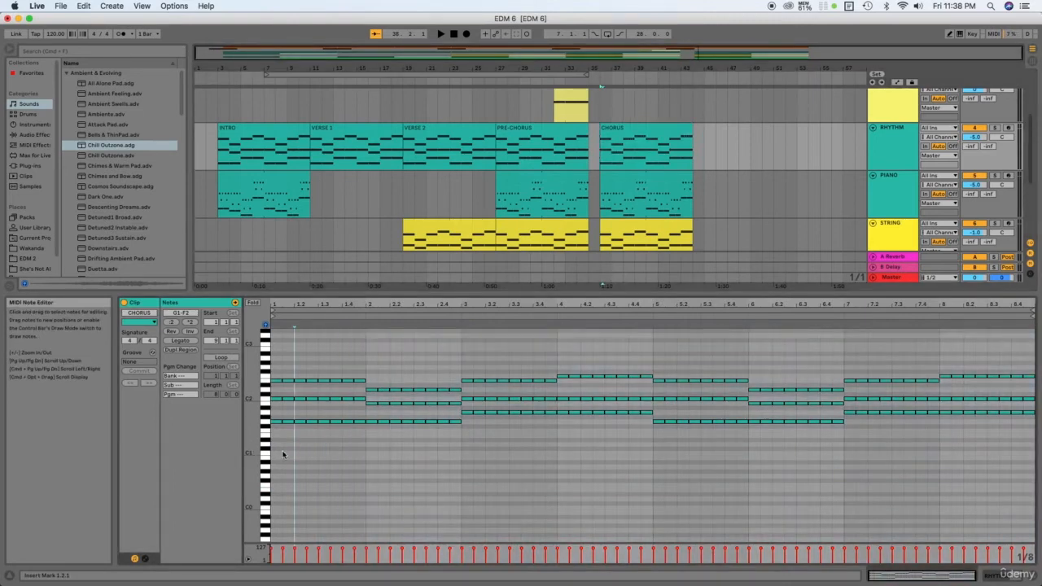
key("super+a")
scroll(286, 448, "up", 3)
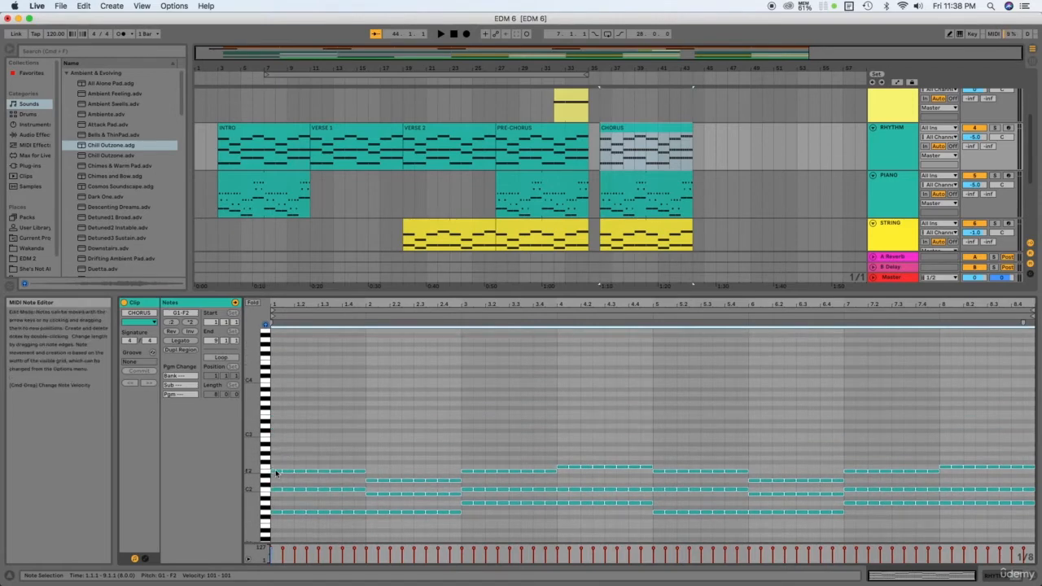
left_click_drag(275, 472, 275, 368)
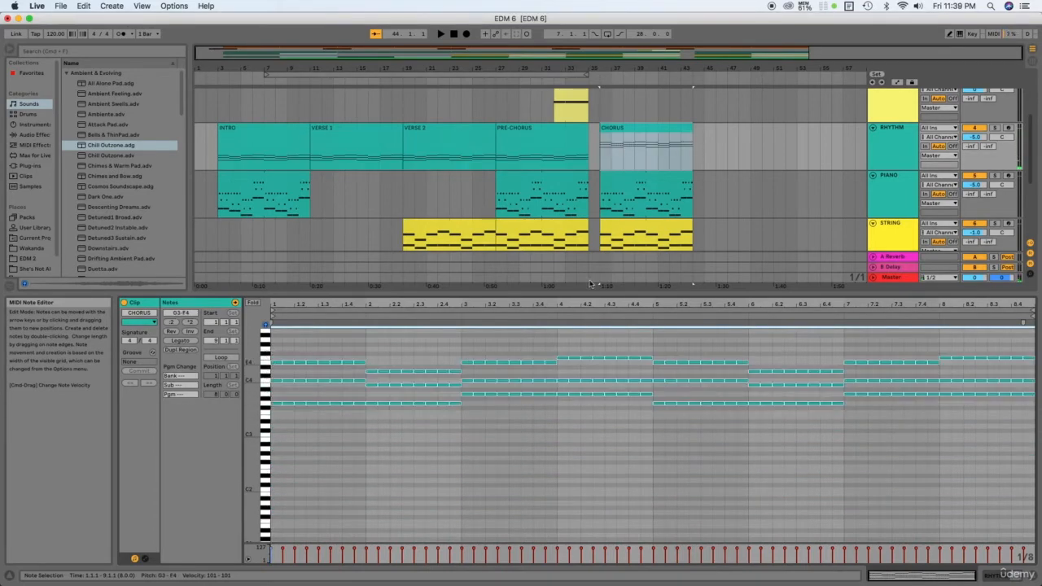
left_click(595, 210)
key("space")
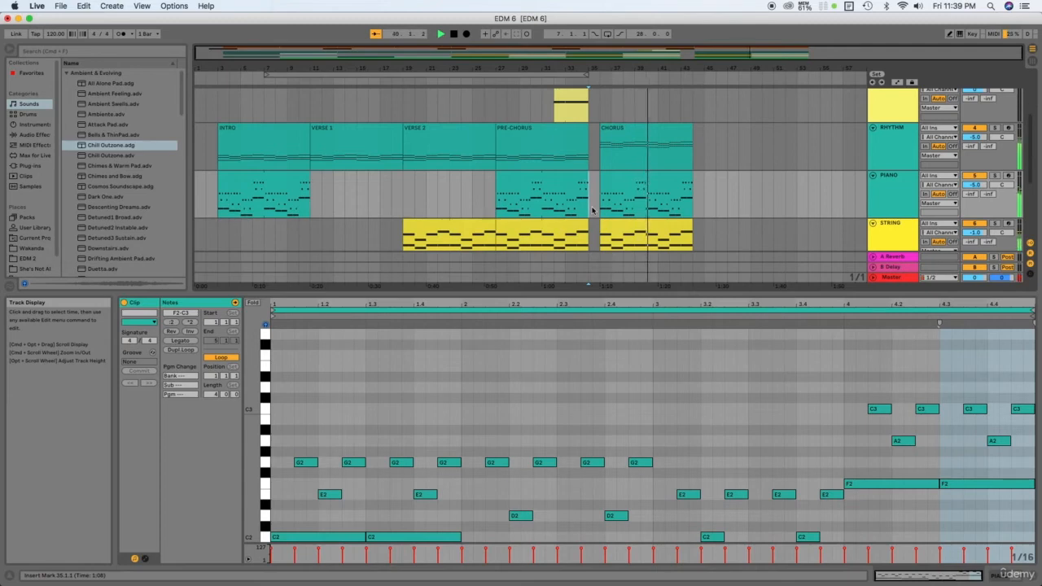
- Look through the chorus section of all tracks and examine the notes of the LEAD clip at bar 36
scroll(610, 207, "up", 3)
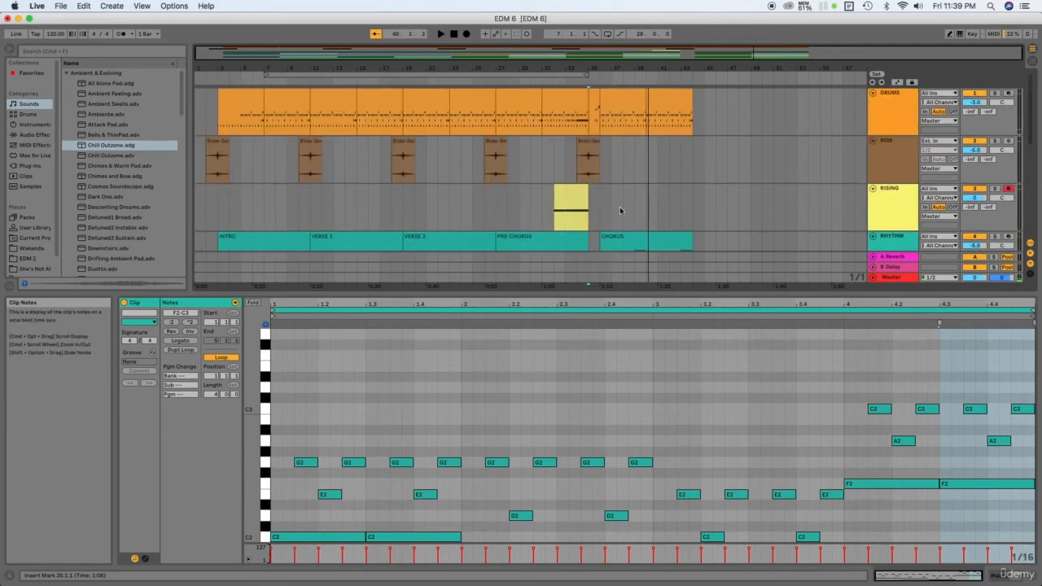
scroll(620, 207, "down", 1)
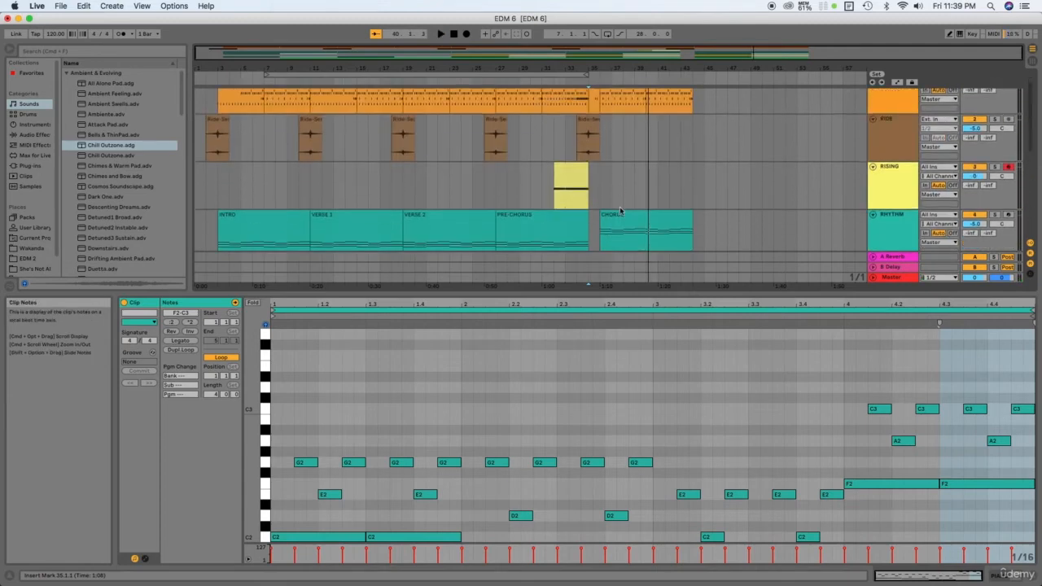
scroll(644, 193, "down", 4)
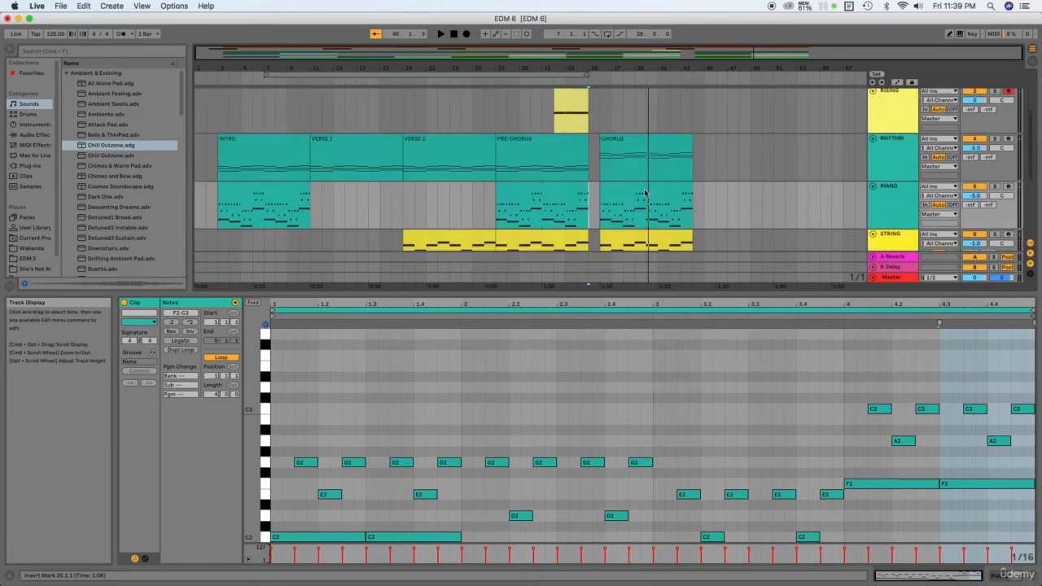
scroll(645, 190, "down", 1)
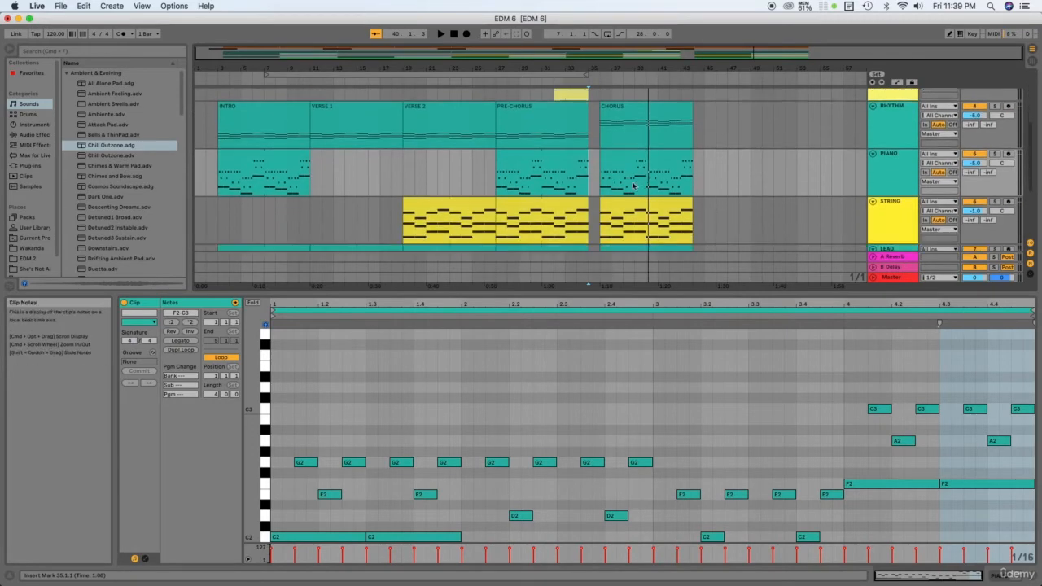
scroll(634, 185, "down", 4)
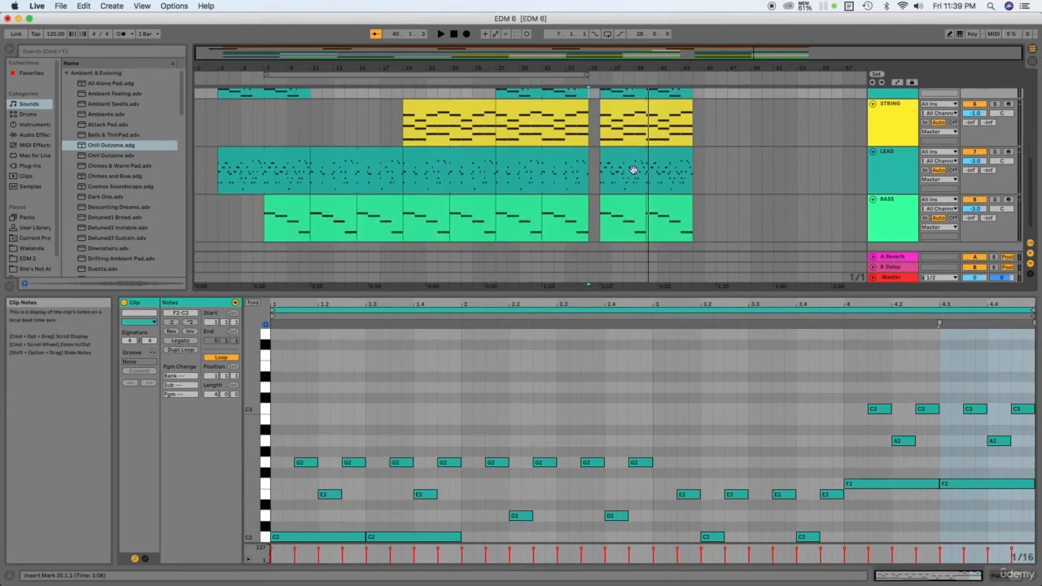
left_click(633, 170)
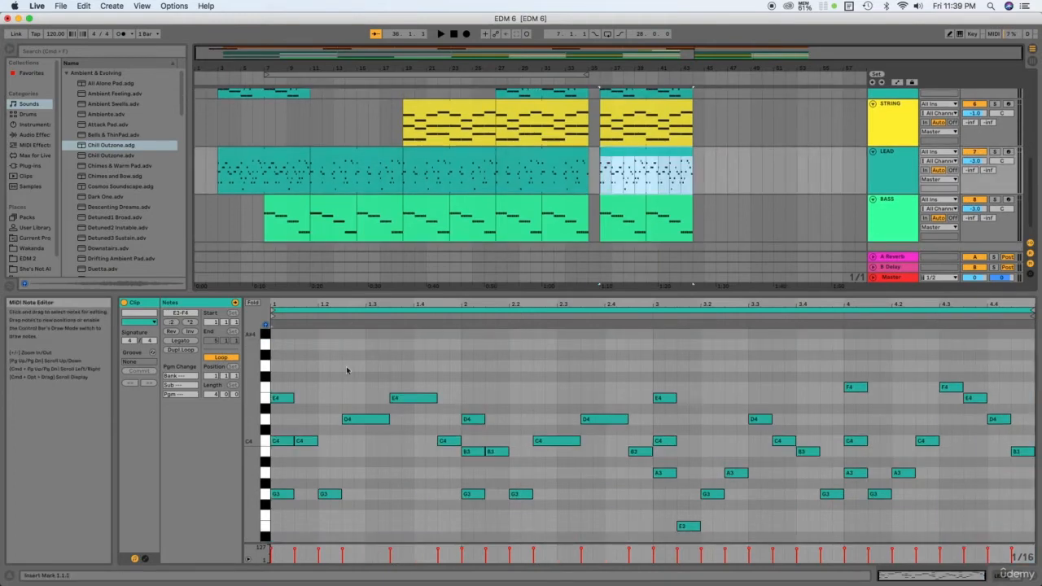
left_click(284, 372)
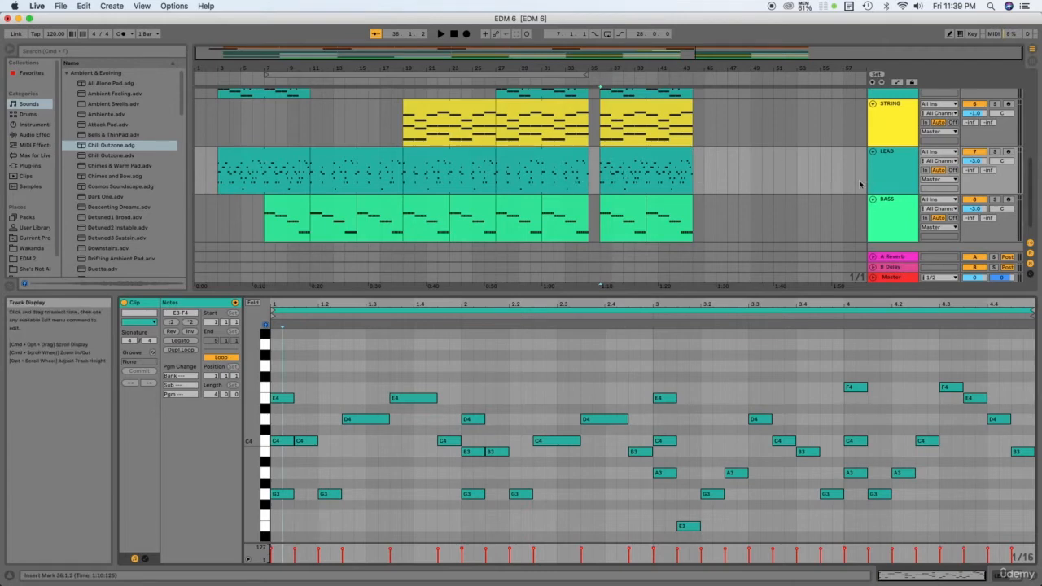
- Duplicate the LEAD track and delete the copy's clips from bar 3 to bar 35
right_click(902, 174)
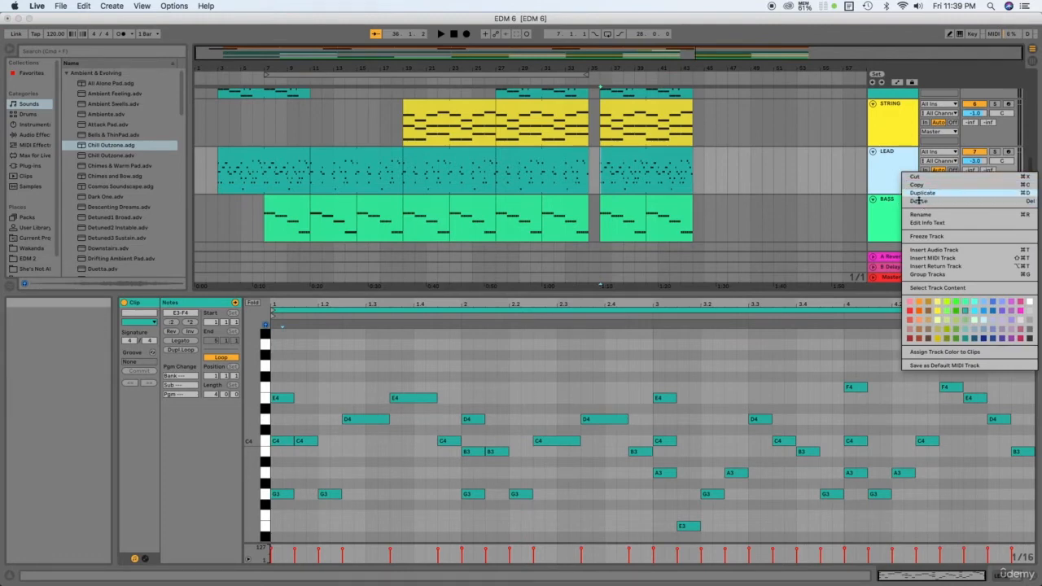
left_click(920, 194)
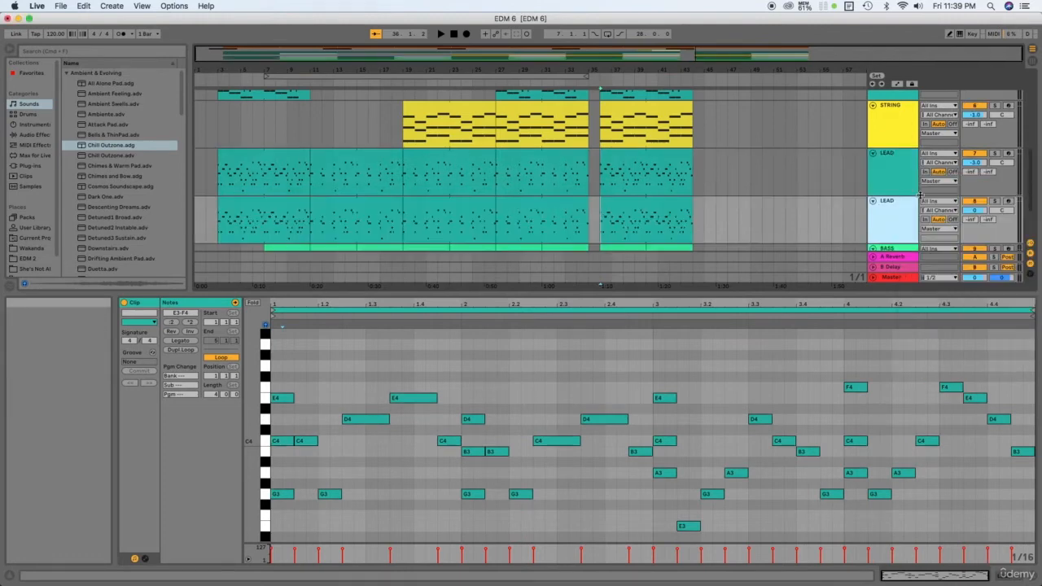
left_click(593, 213)
left_click(551, 223)
left_click_drag(552, 223, 218, 227)
key("Delete")
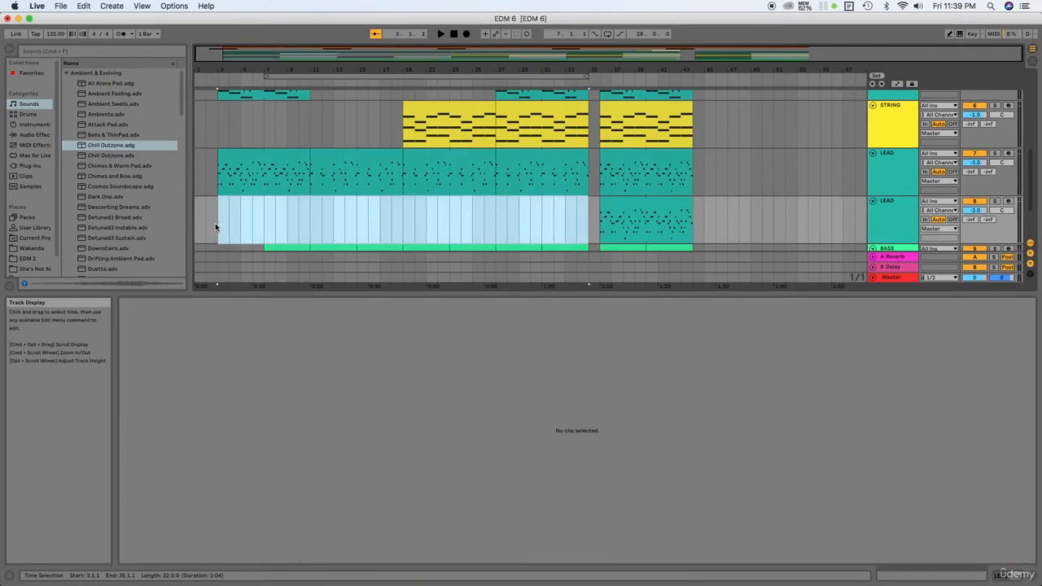
- Rename the duplicated LEAD track, which only has clips from bar 36, as SYNTH LEAD
left_click(592, 213)
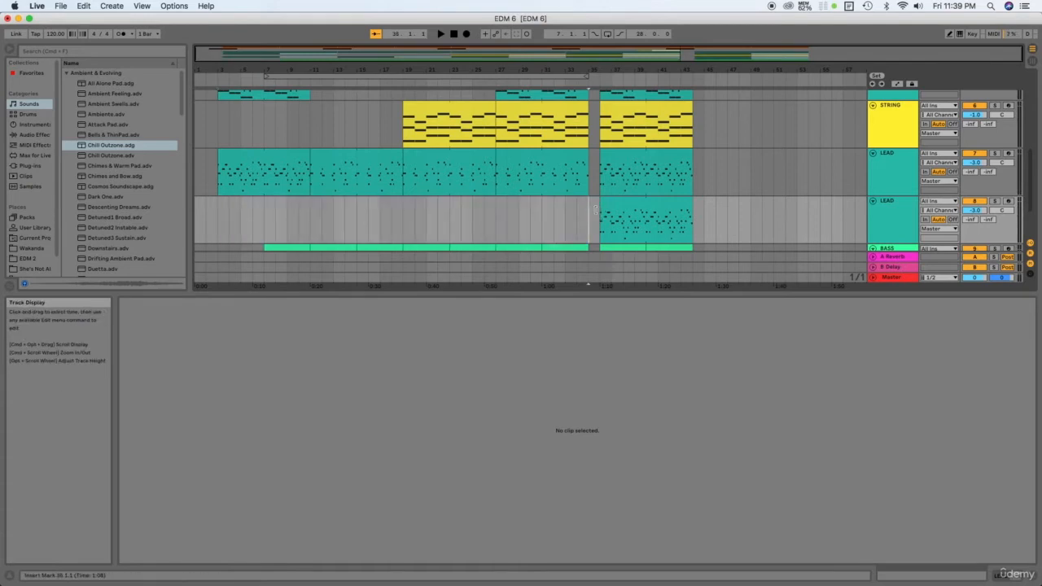
left_click(607, 207)
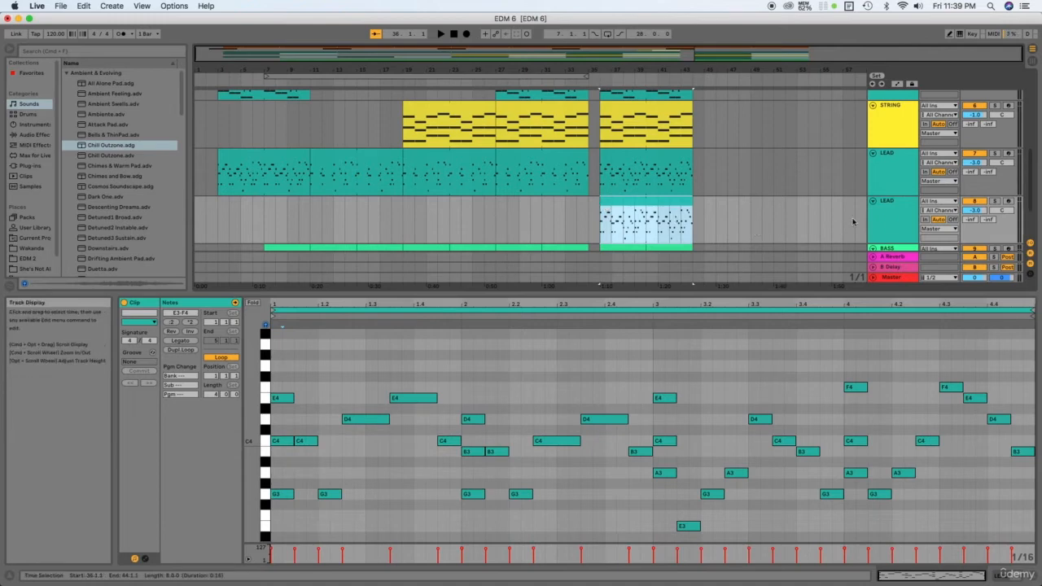
right_click(892, 202)
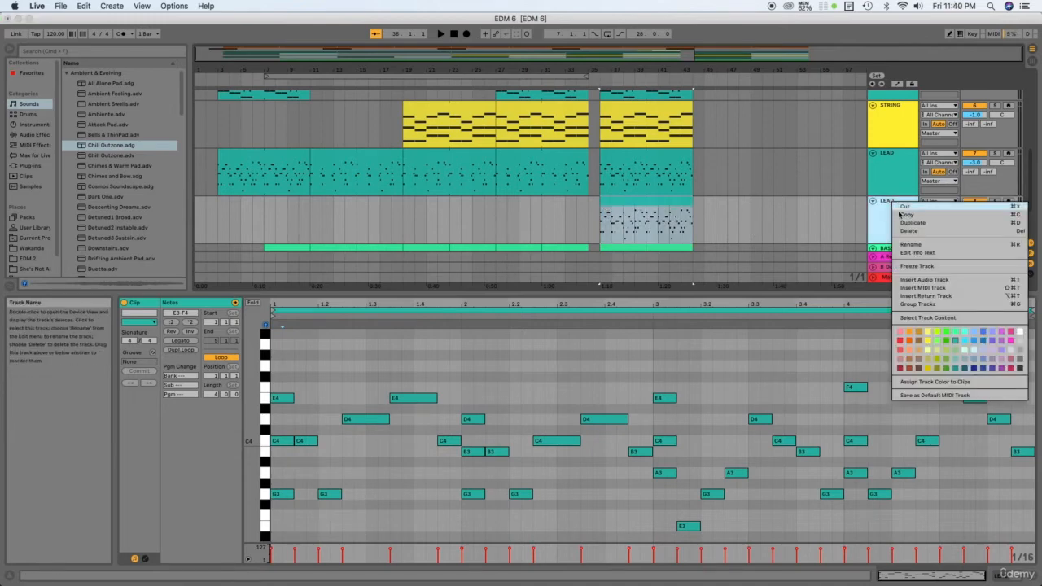
left_click(935, 248)
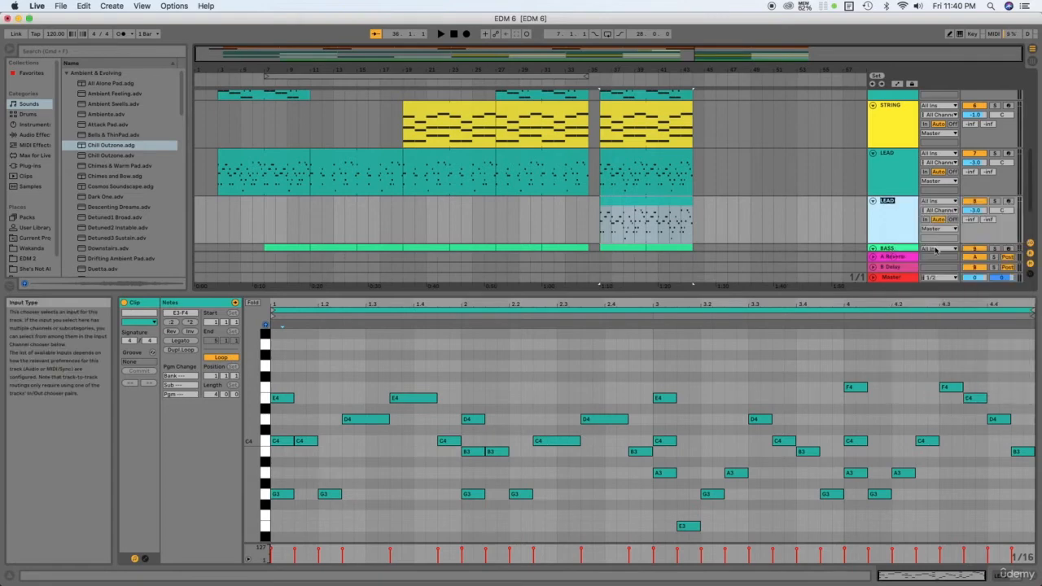
key("Return")
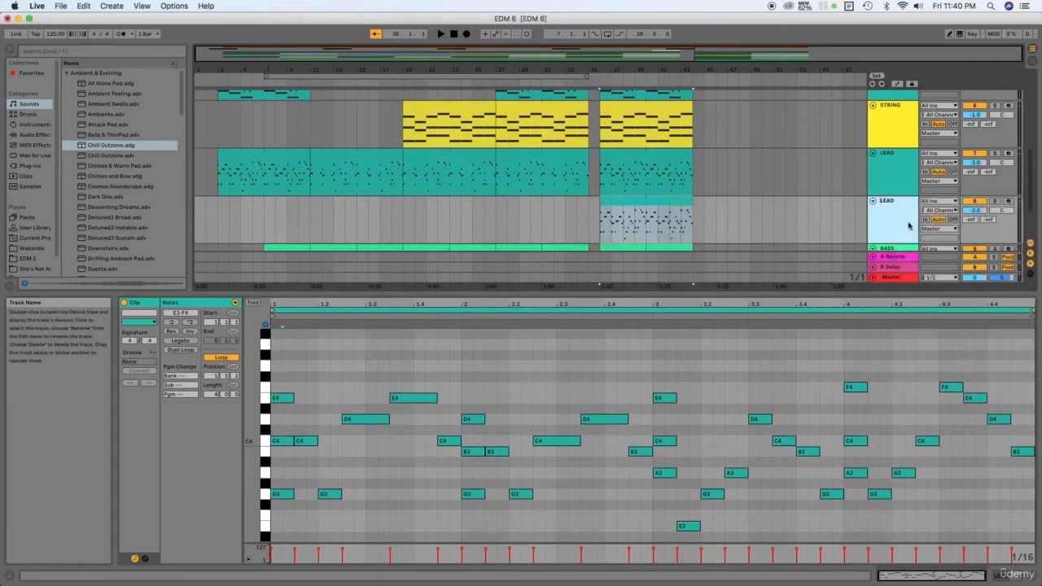
type("YNTH")
key("Return")
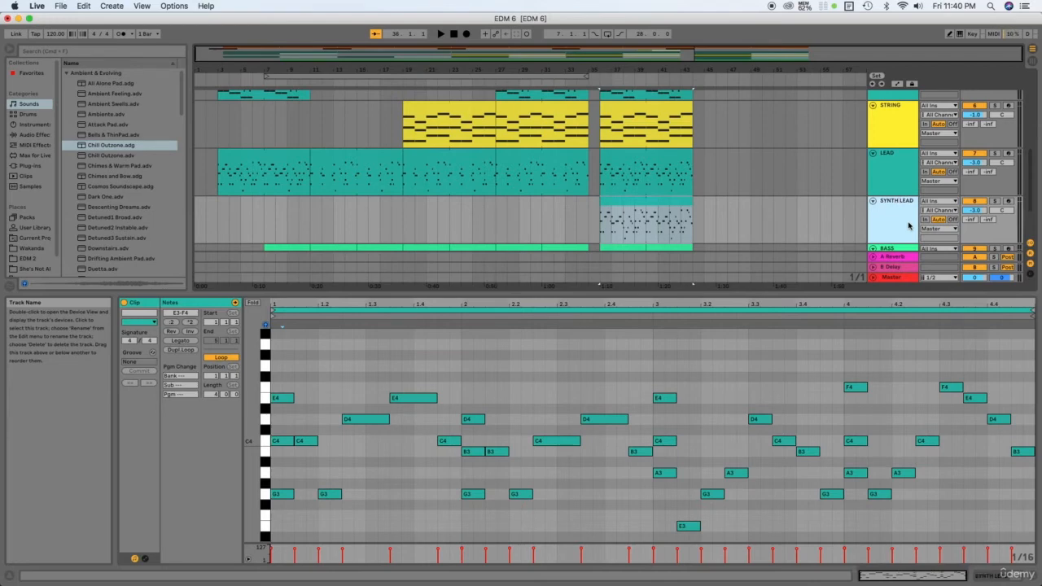
- Rename the original LEAD track as PIANO LEAD
right_click(884, 155)
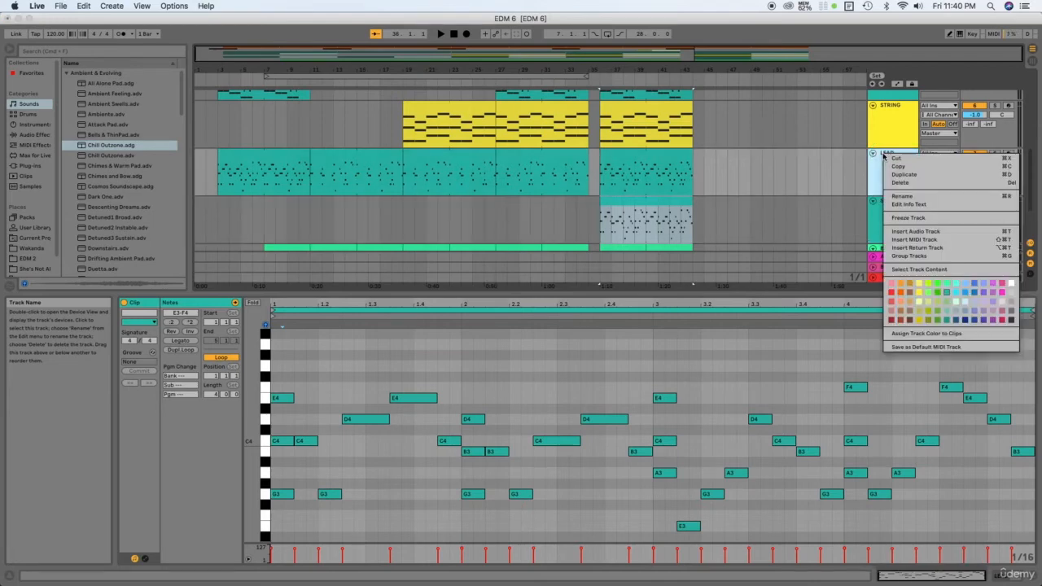
left_click(897, 196)
key("Return")
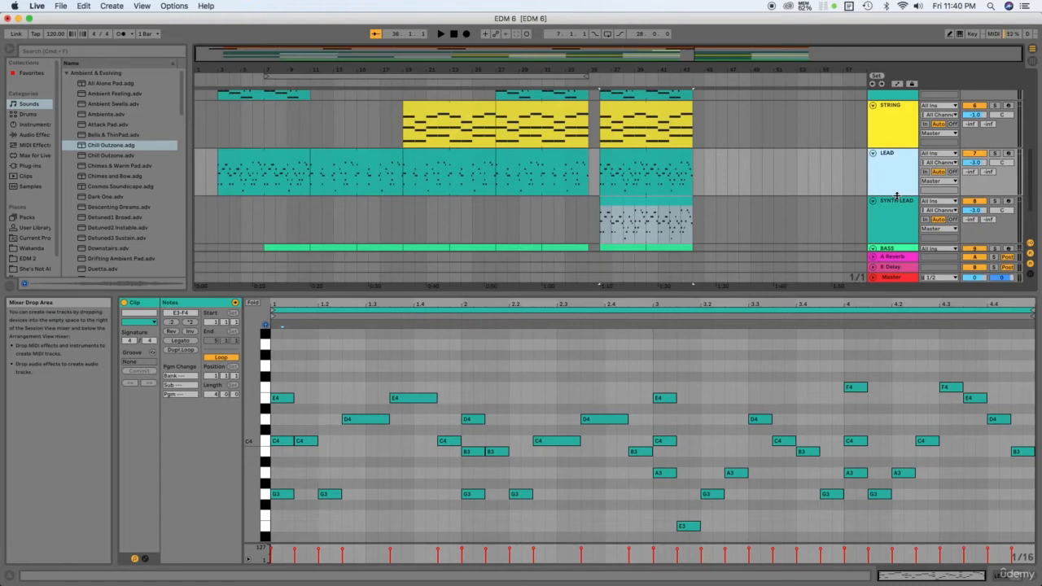
type("PIANO")
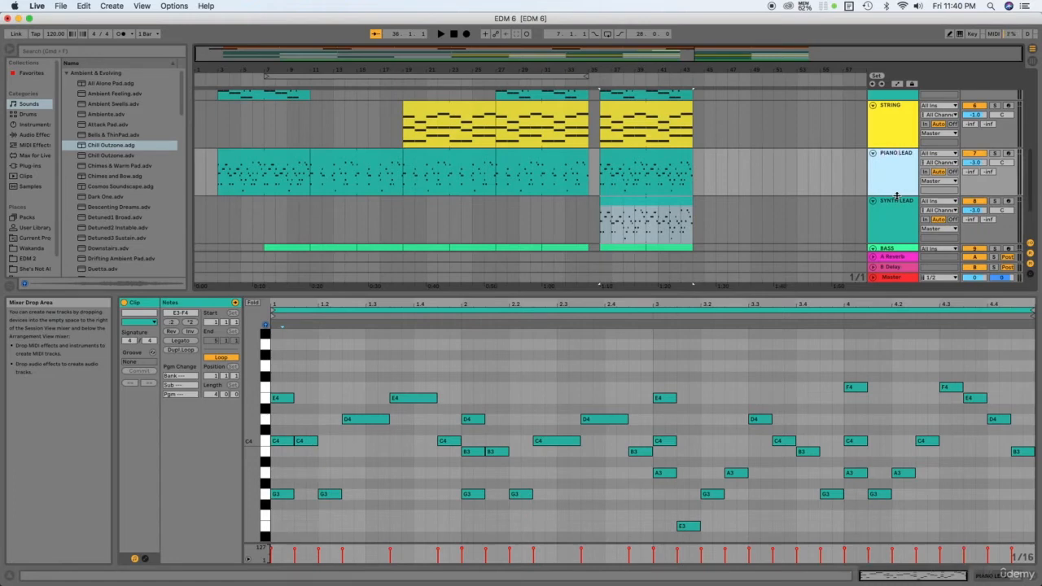
- Select the SYNTH LEAD chorus clip and search the instrument library for "synth"
left_click(633, 205)
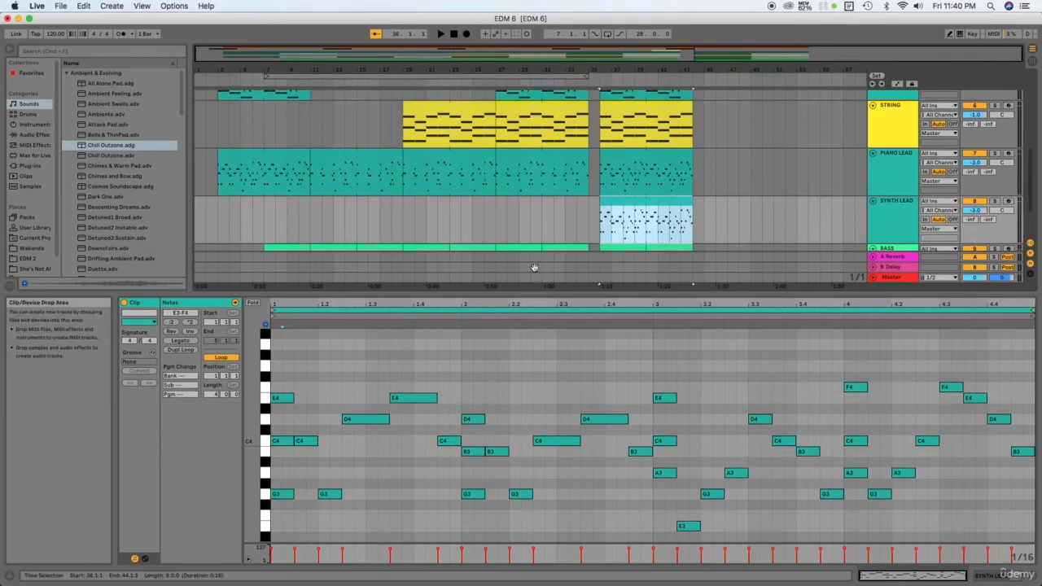
left_click(43, 127)
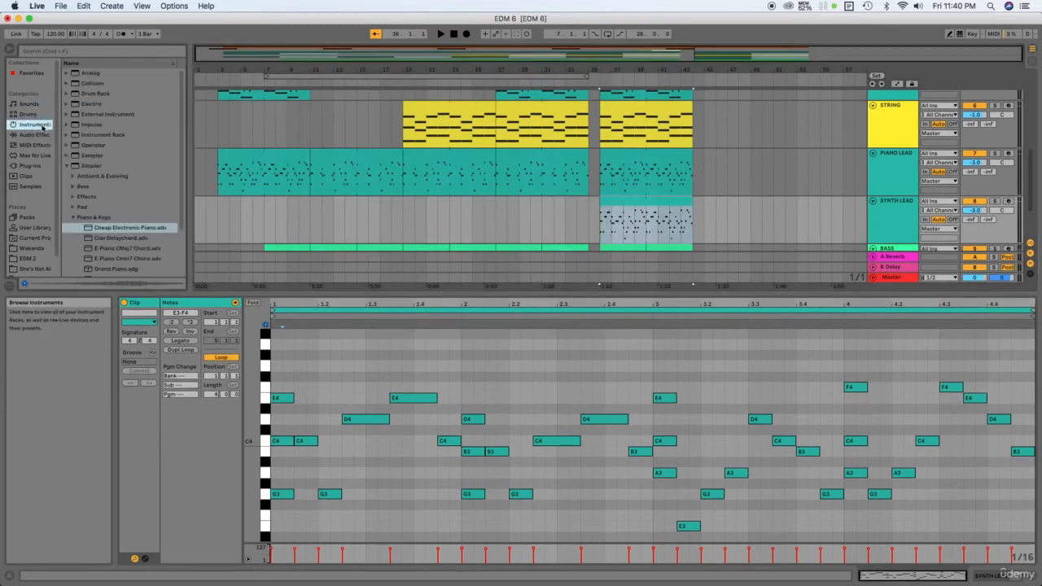
left_click(67, 166)
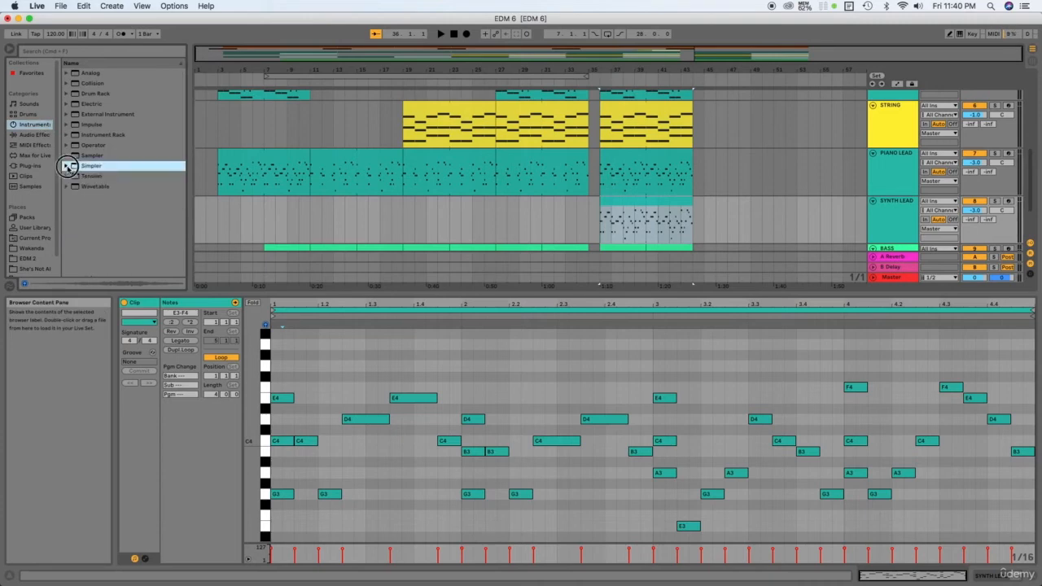
left_click(29, 126)
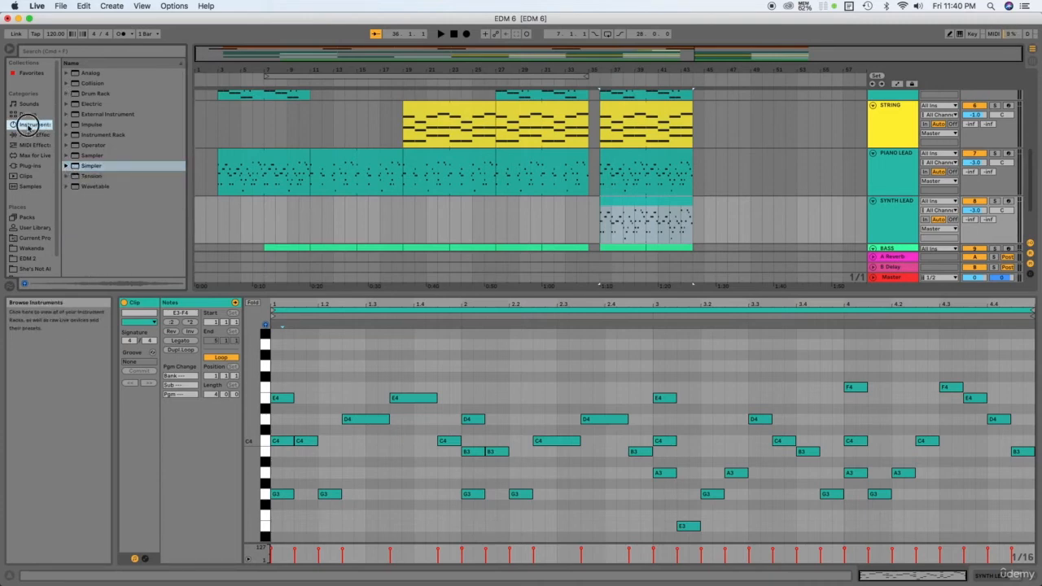
left_click(76, 73)
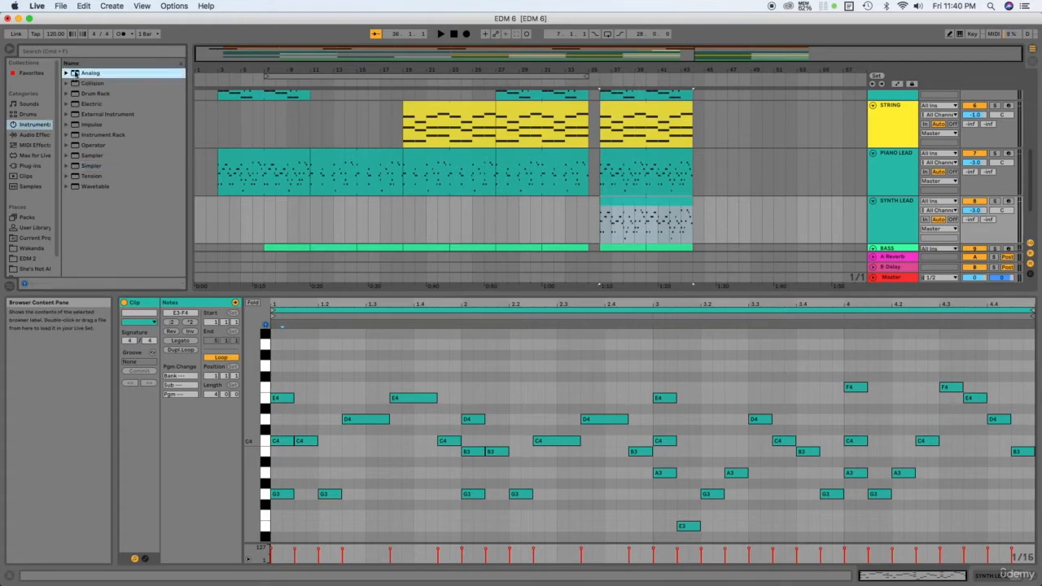
left_click(72, 52)
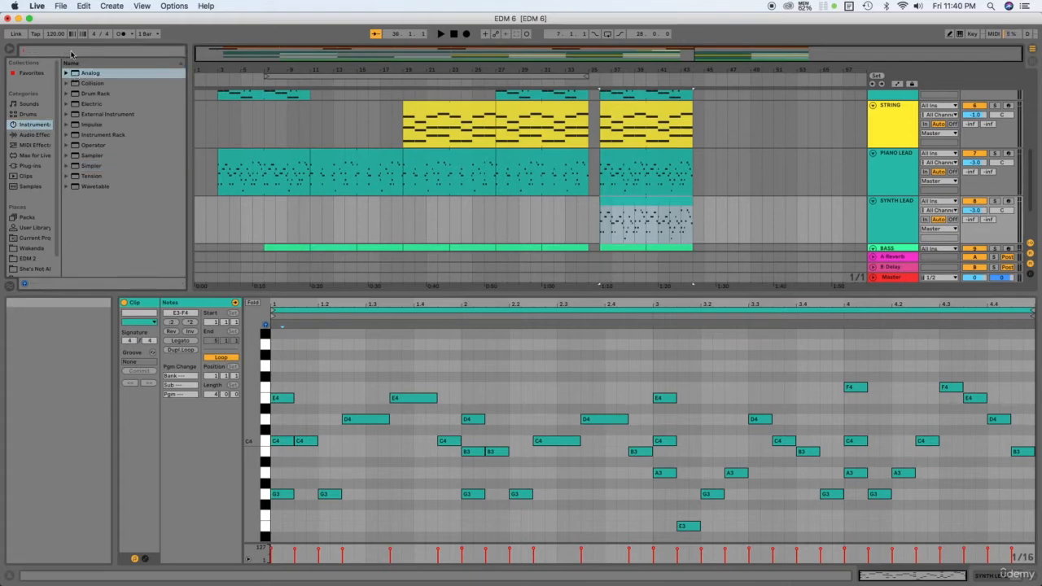
type("synth")
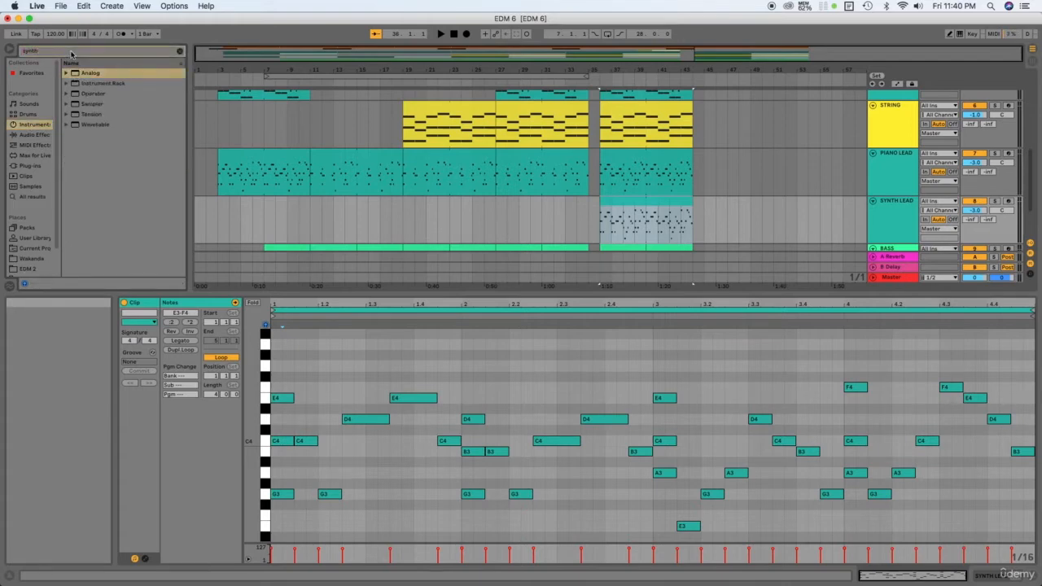
- Look through the Tension and Sampler synth presets and audition Smooth Synth Lead
left_click(72, 115)
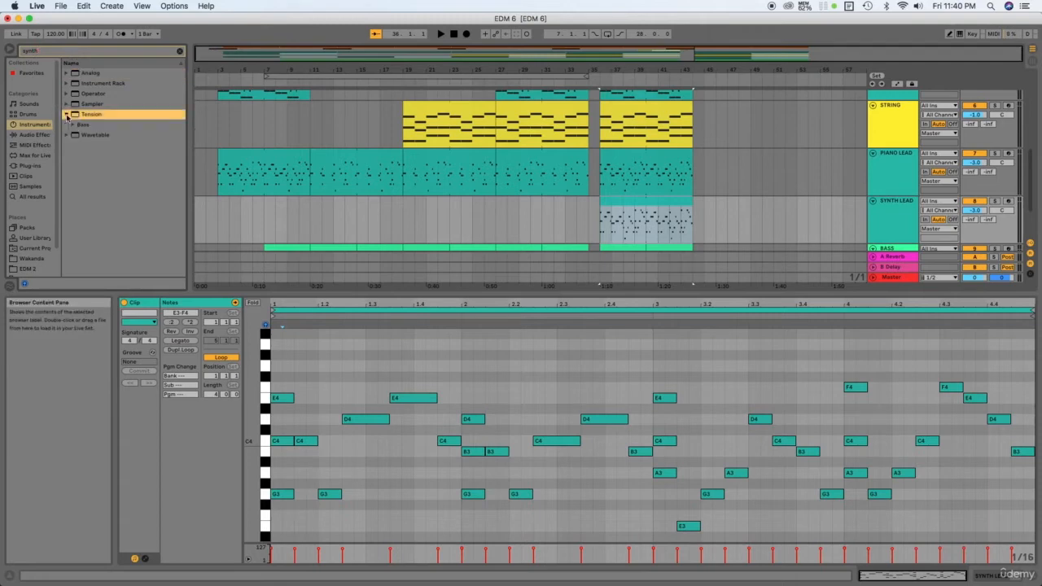
left_click(67, 115)
left_click(67, 114)
left_click(67, 105)
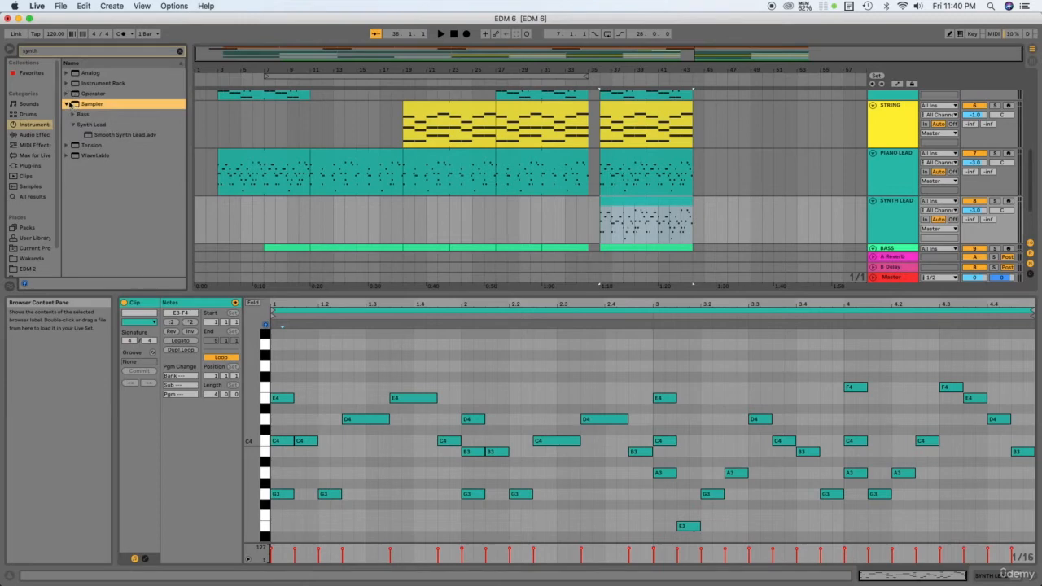
left_click(146, 136)
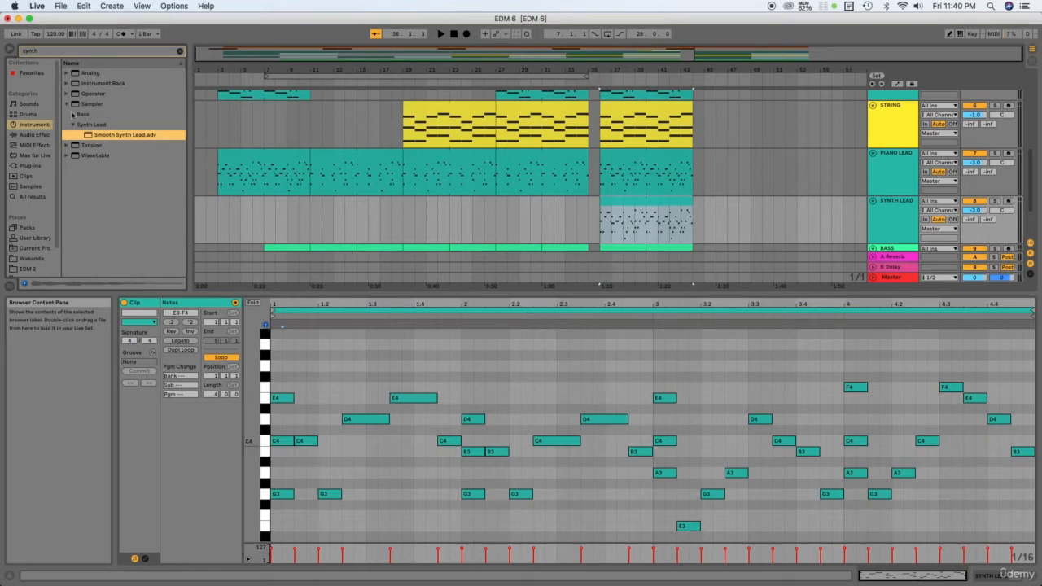
- Audition the Operator Synth Rhythmic presets one by one, through Synth Reso2 16ths Sweep
left_click(66, 95)
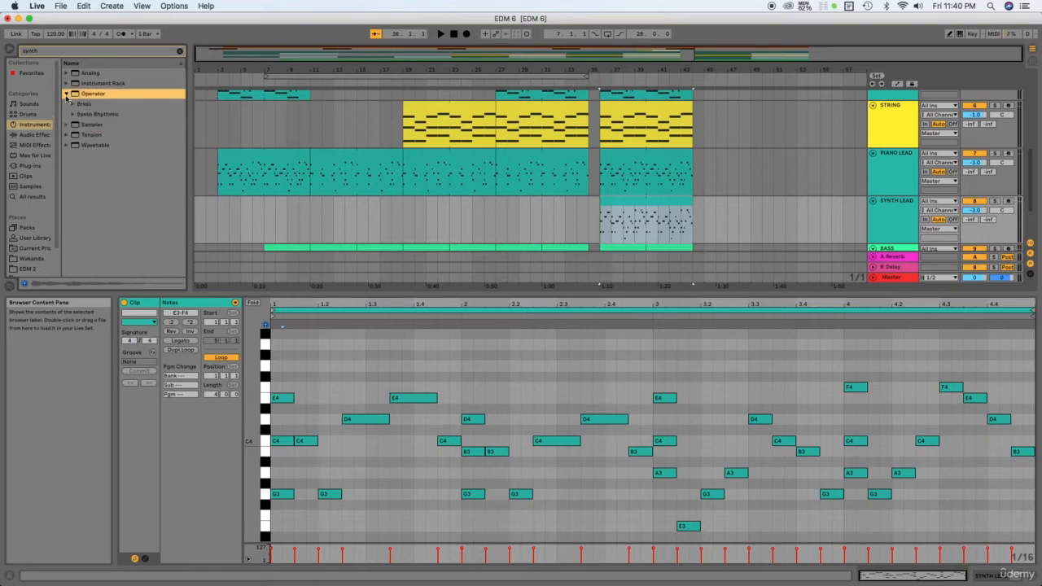
left_click(73, 115)
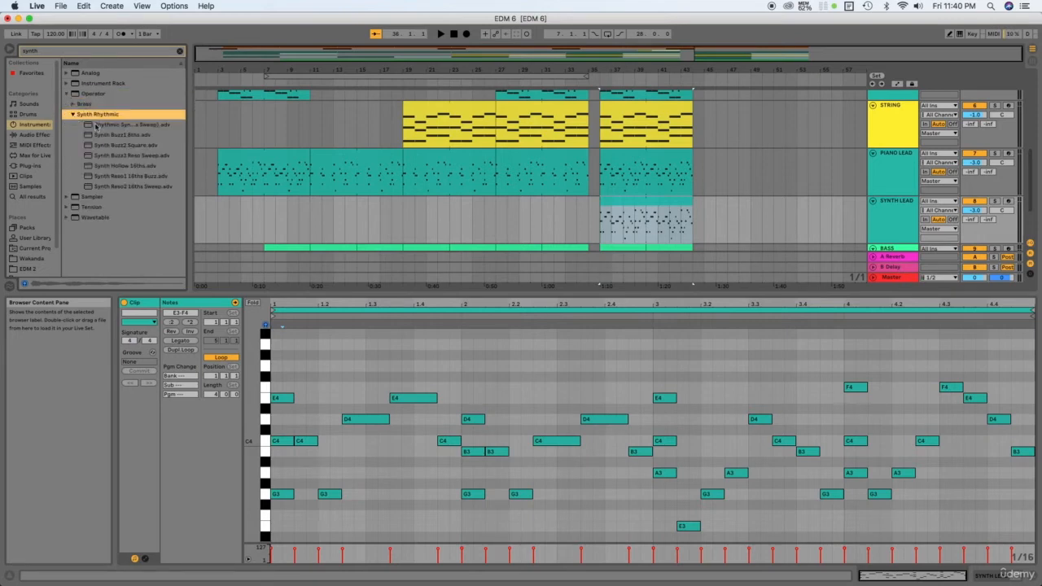
left_click(96, 126)
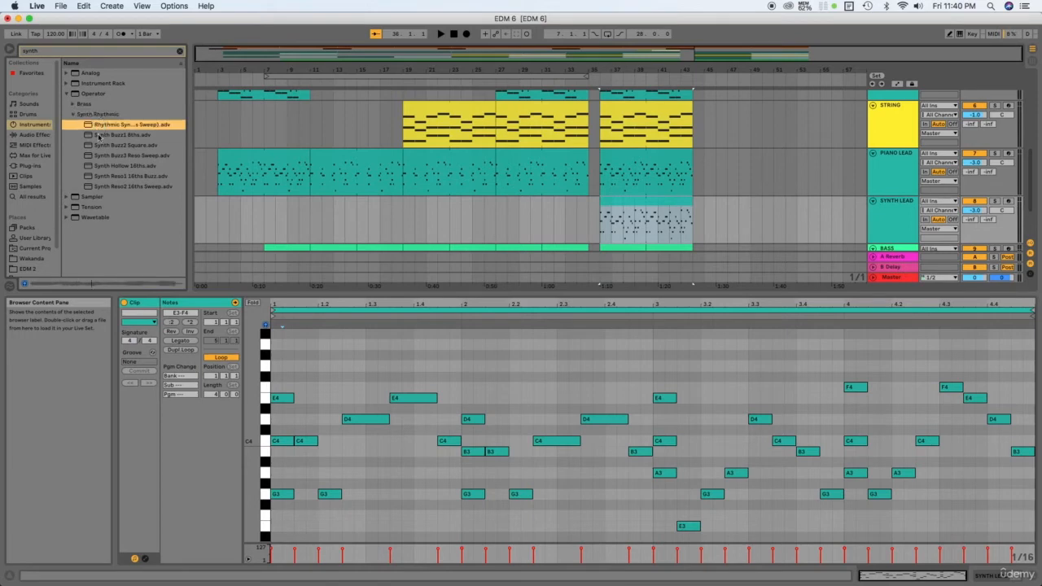
left_click(97, 135)
left_click(90, 146)
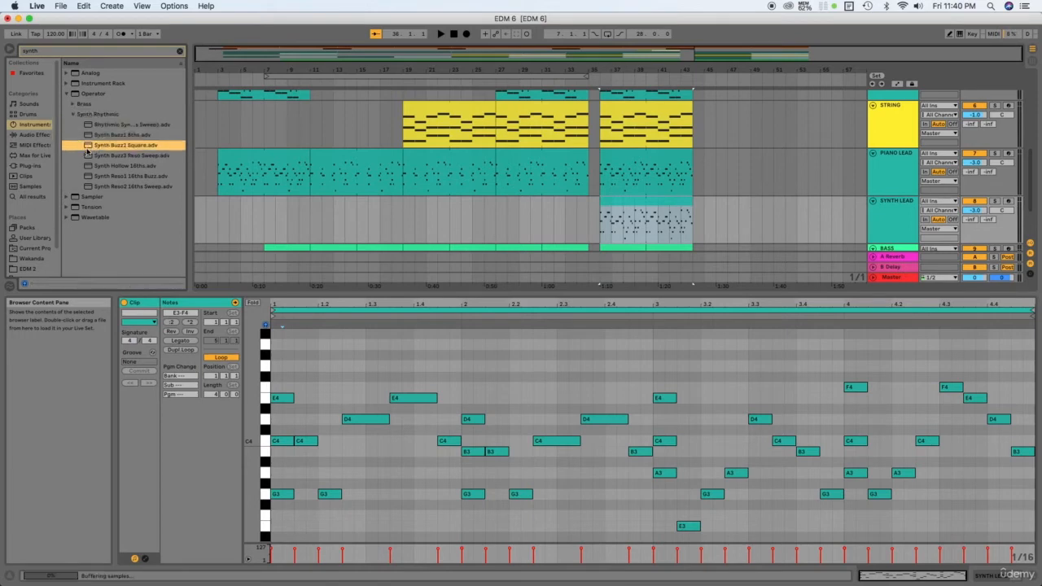
left_click(89, 155)
left_click(88, 166)
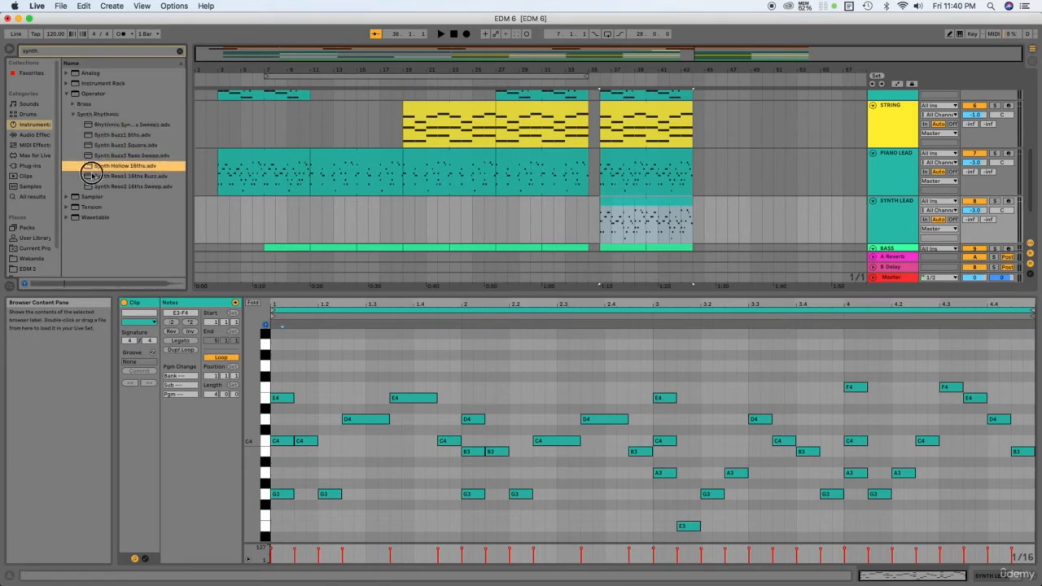
left_click(88, 176)
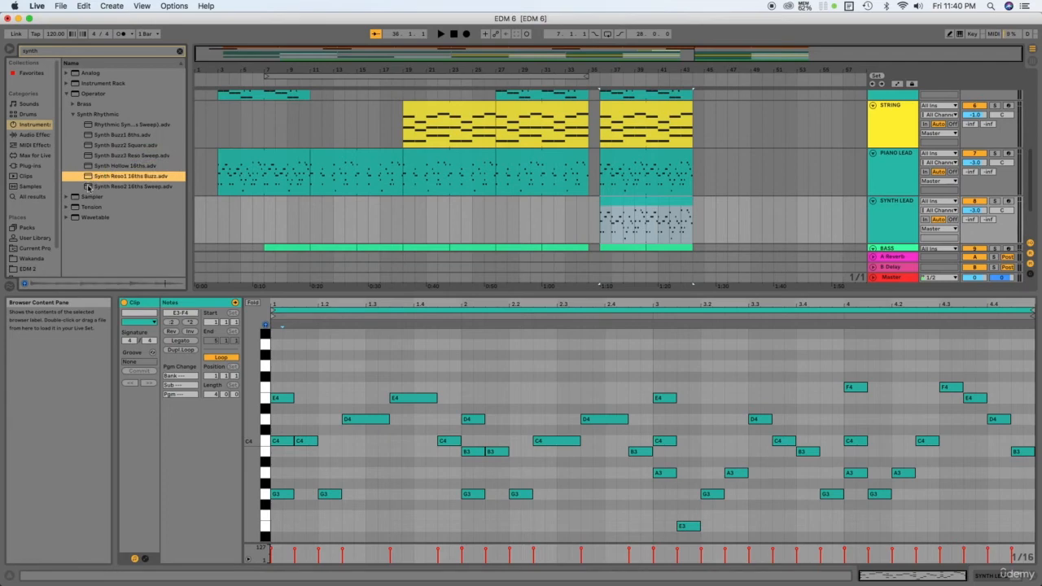
left_click(89, 186)
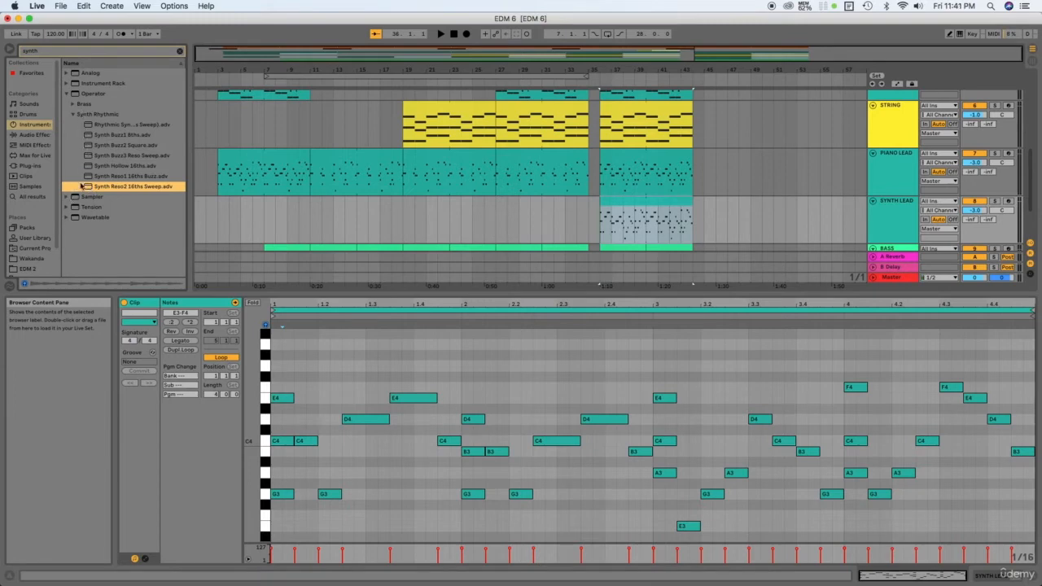
- Check the Instrument Rack and Analog synth presets, auditioning Toy Synth & Blown Speaker
left_click(67, 83)
left_click(67, 84)
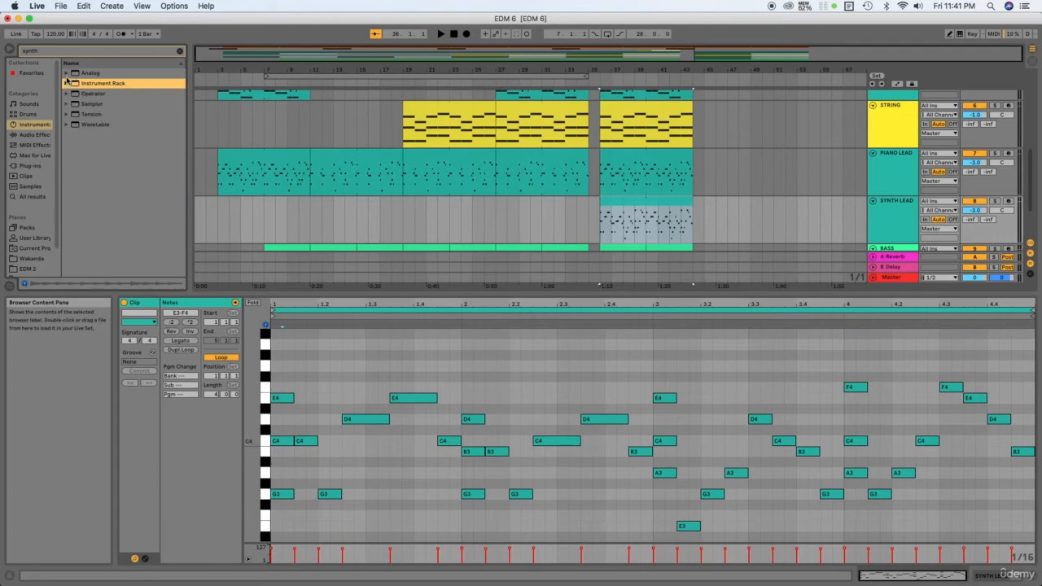
left_click(67, 75)
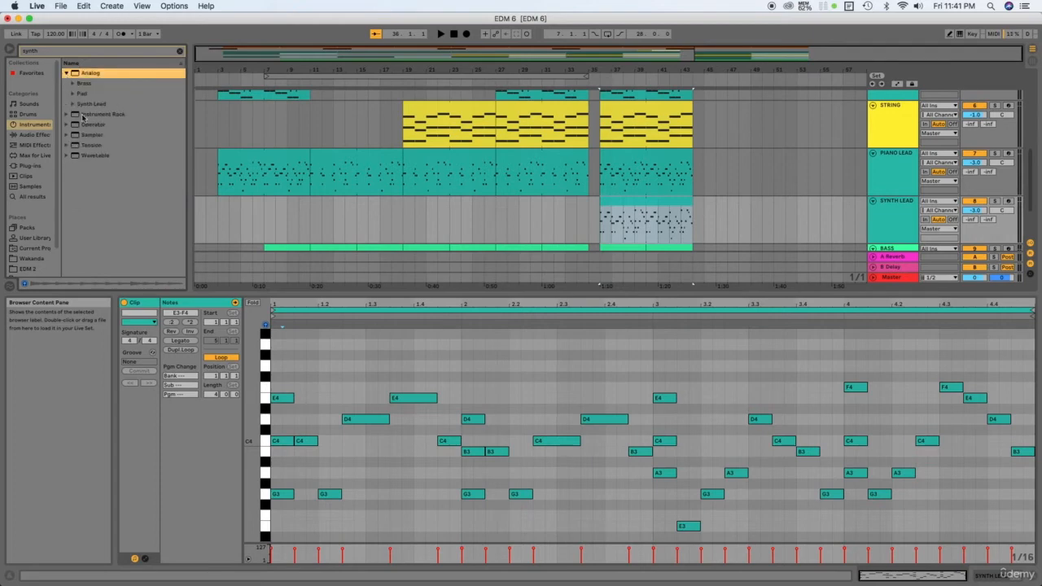
left_click(73, 105)
left_click(96, 114)
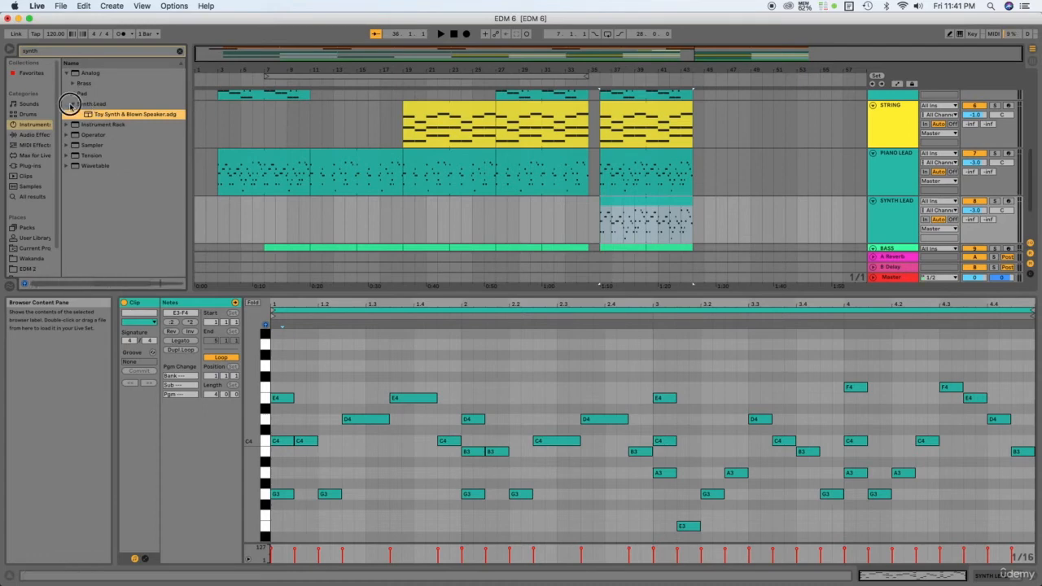
left_click(72, 105)
left_click(66, 73)
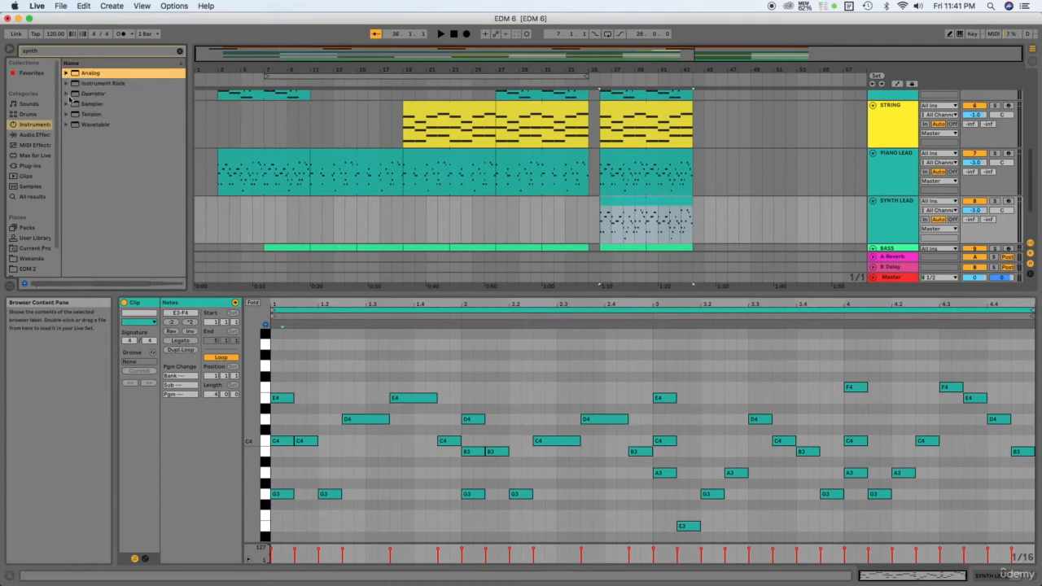
- Compare the Operator Synth Buzz presets again and load Synth Buzz3 Reso Sweep onto the SYNTH LEAD track
left_click(69, 95)
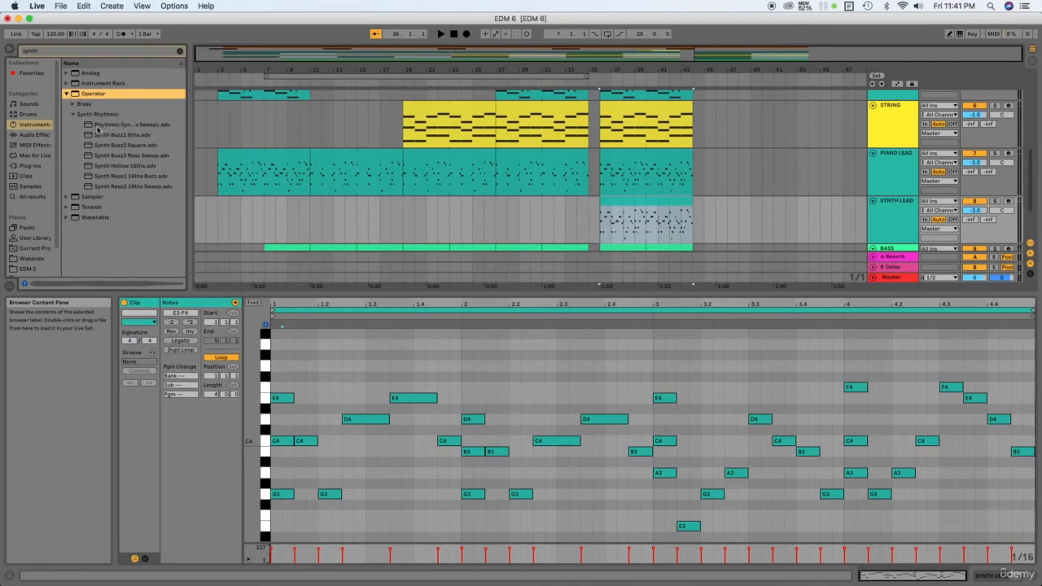
left_click(91, 134)
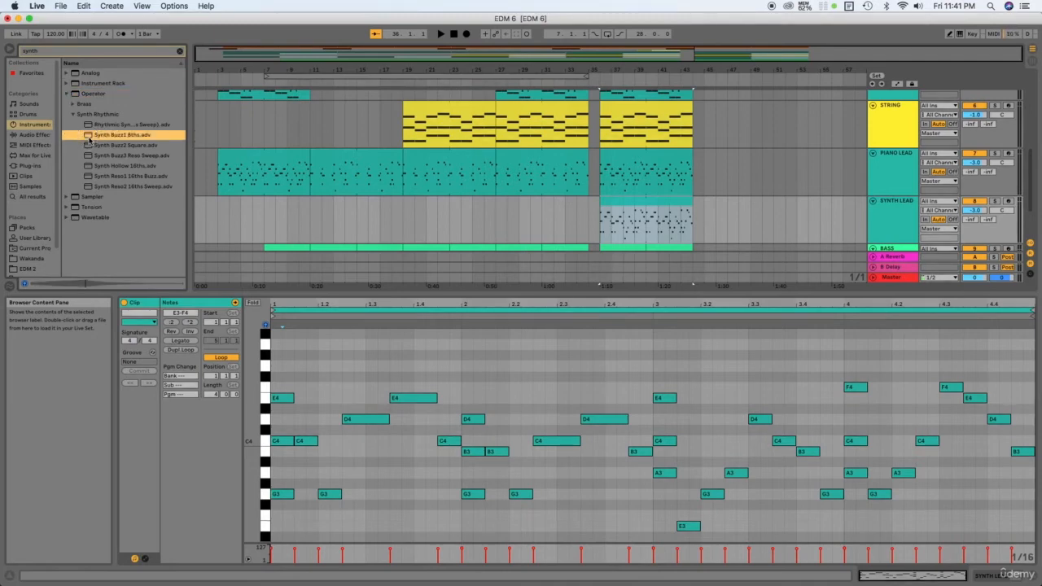
key("Down")
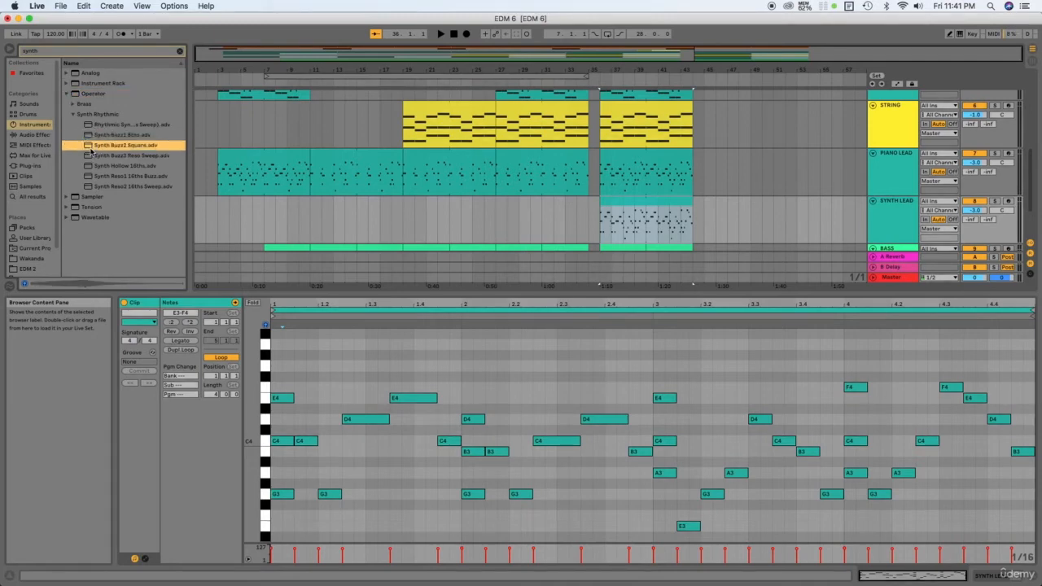
key("Down")
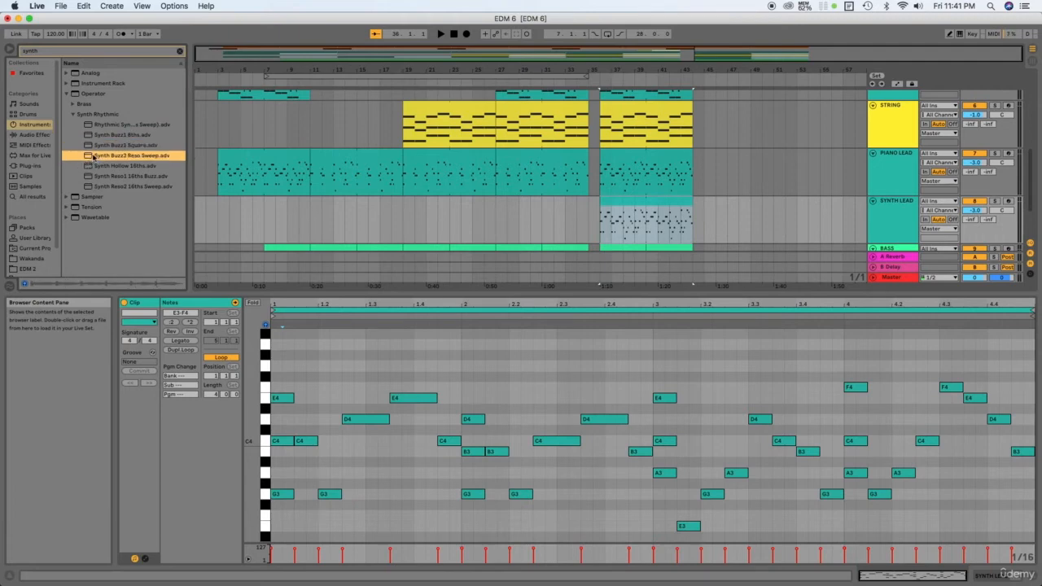
left_click_drag(92, 157, 606, 213)
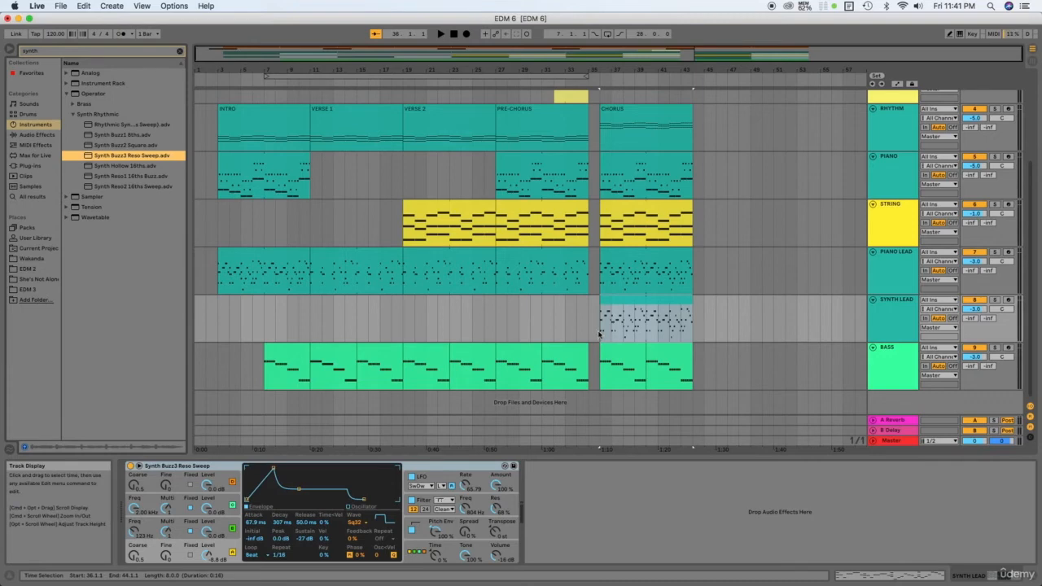
- Play from bar 35 into the chorus to hear Synth Buzz3 Reso Sweep on the SYNTH LEAD track
left_click(588, 332)
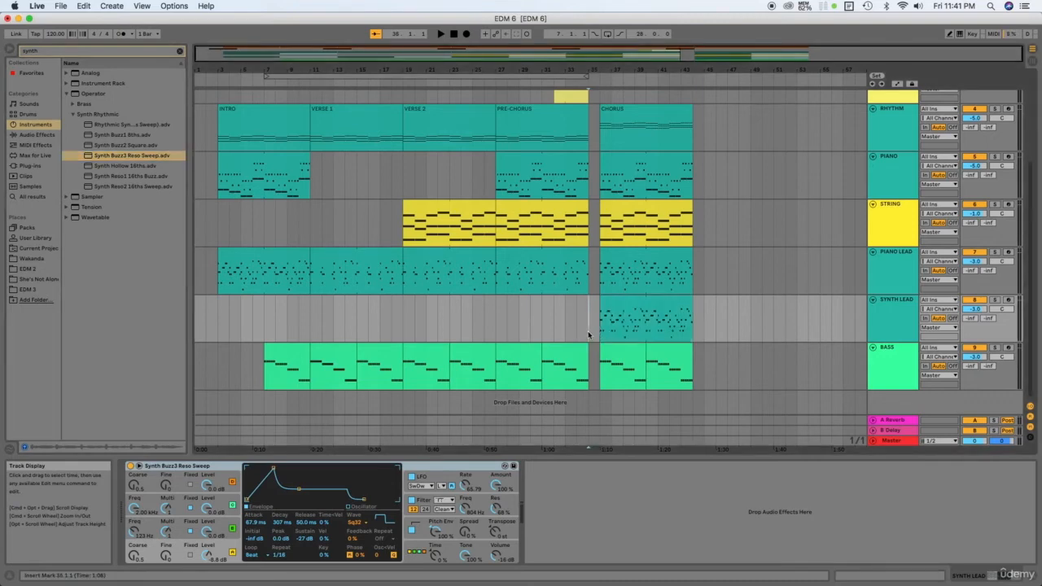
key("space")
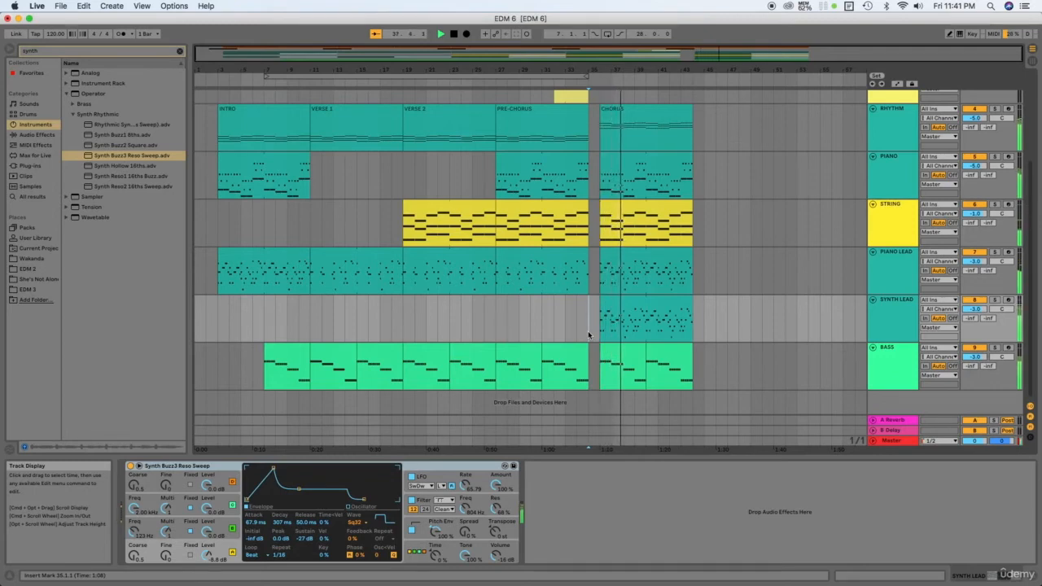
key("space")
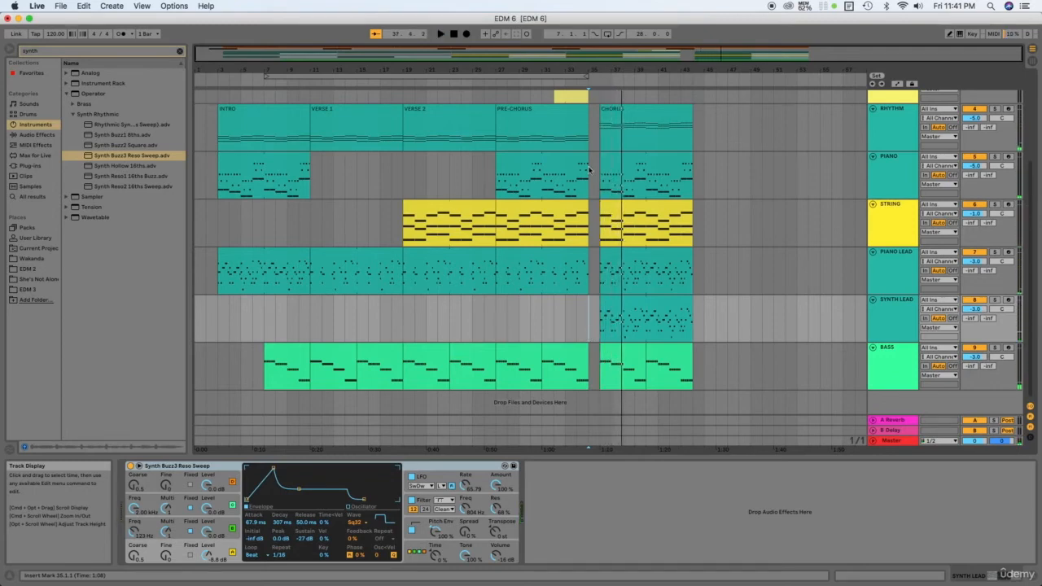
- Load the Sampler preset Smooth Synth Lead onto the SYNTH LEAD track and play from bar 35 through the chorus
left_click(69, 95)
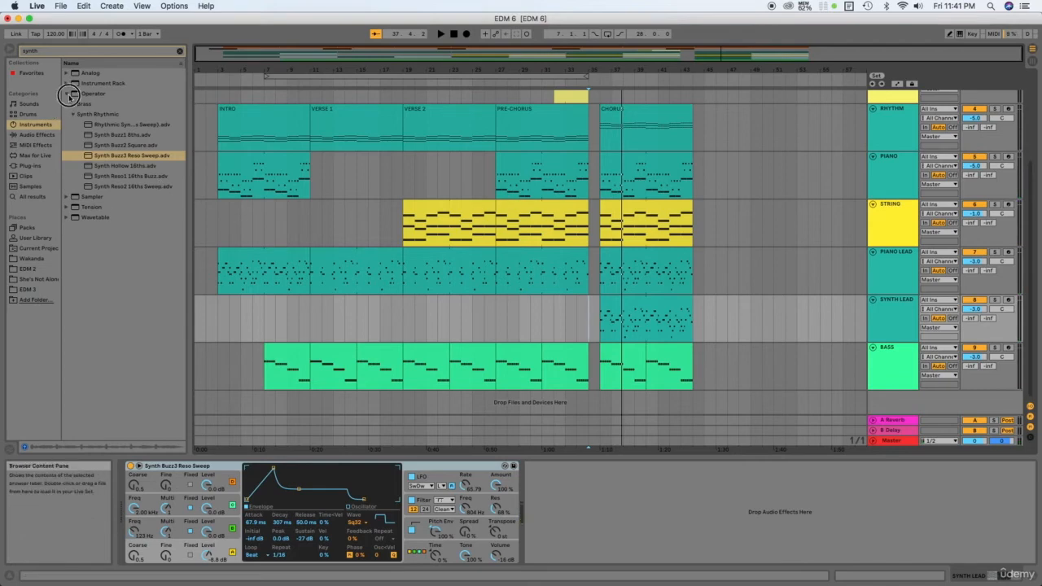
left_click(66, 104)
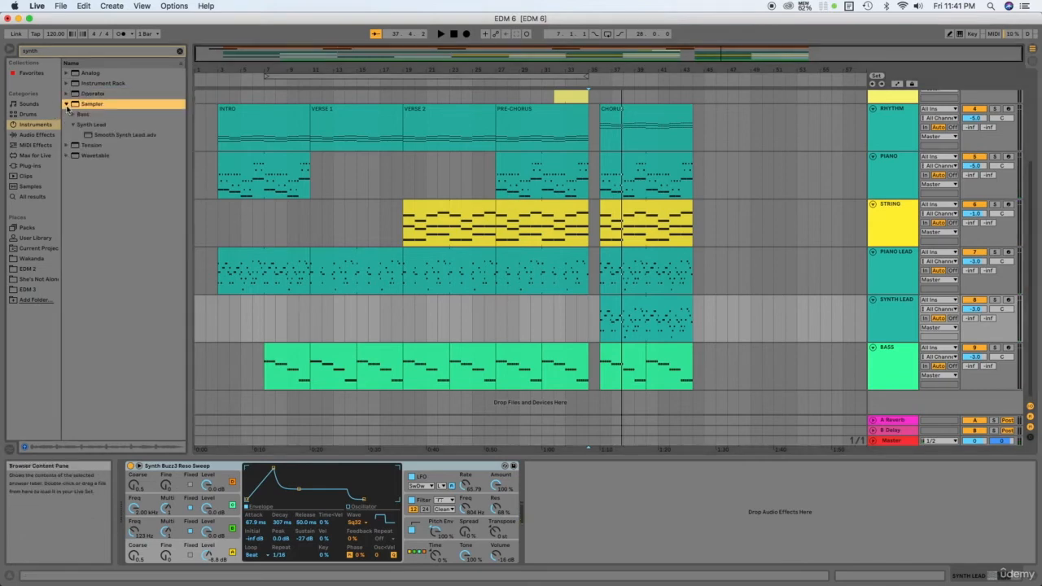
left_click(92, 136)
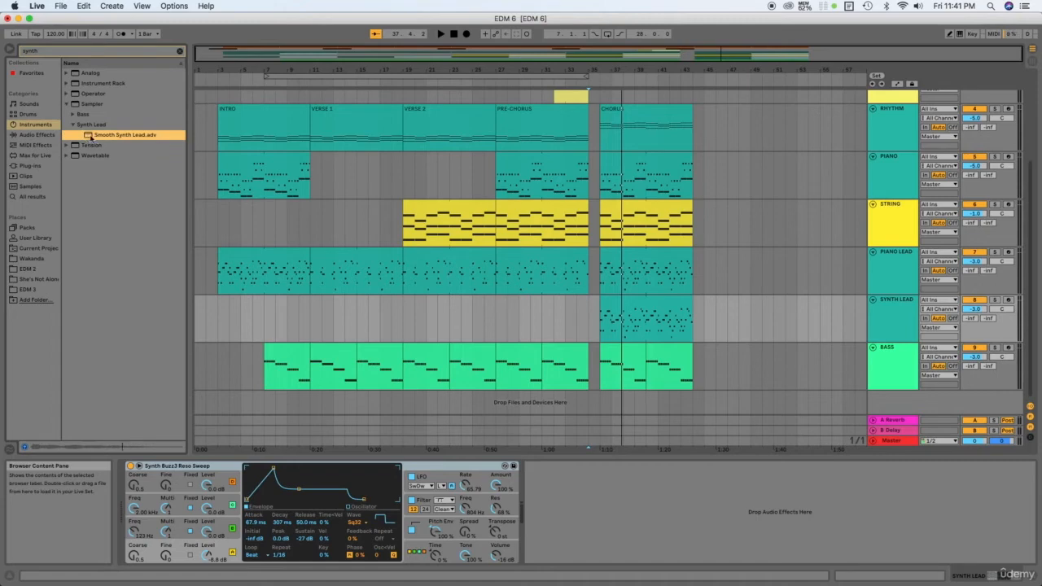
left_click_drag(92, 136, 596, 311)
key("space")
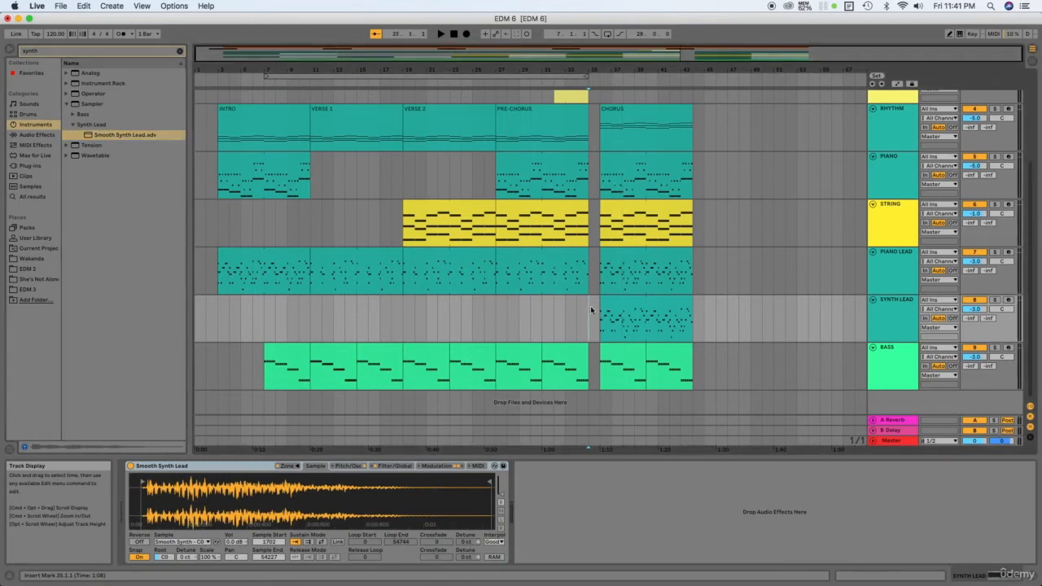
key("space")
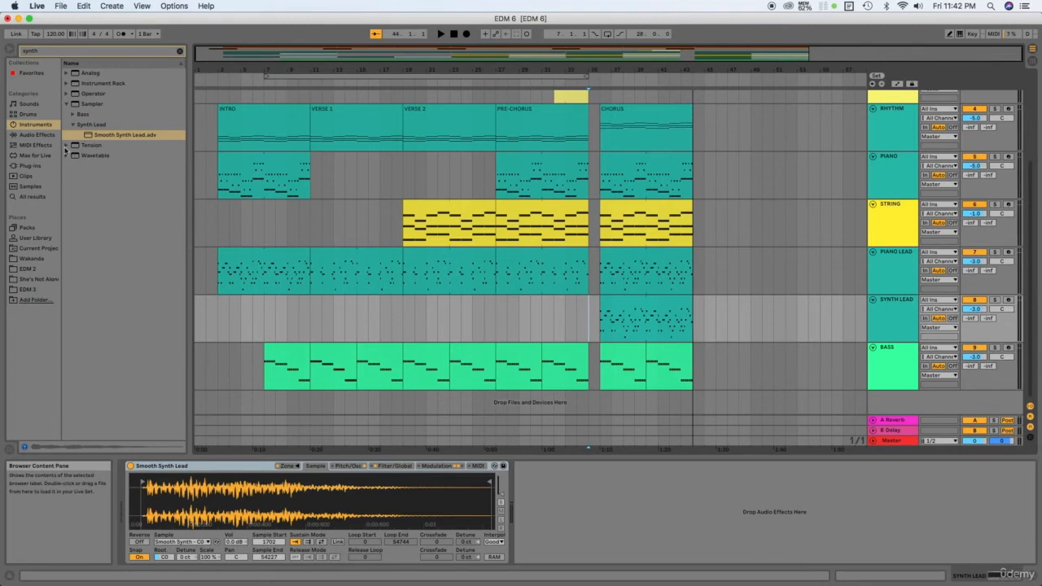
- Clear the synth search, find Massive among the Native Instruments plug-ins, and load it onto the SYNTH LEAD track
left_click(68, 145)
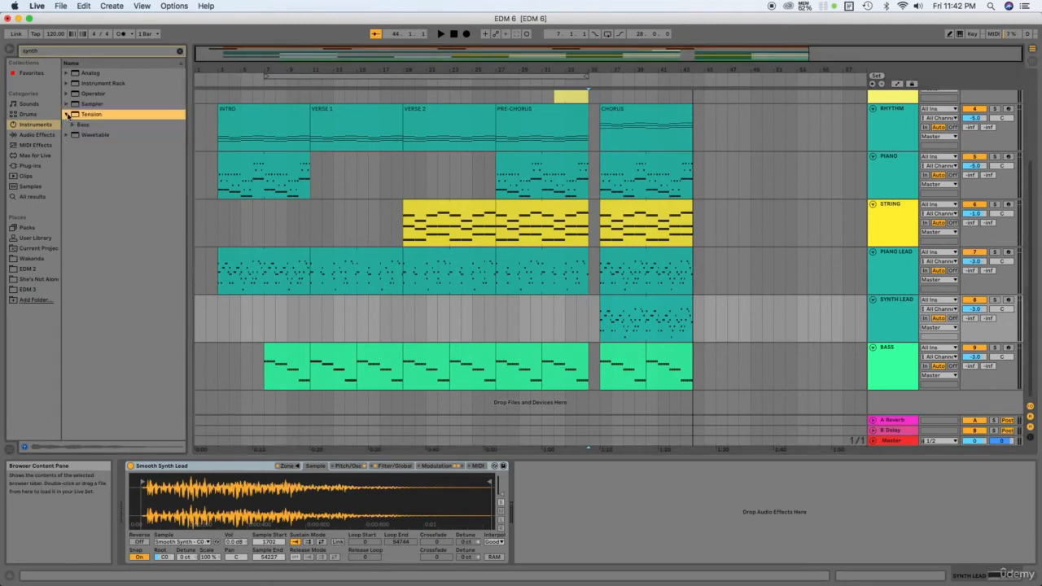
left_click(67, 114)
left_click(31, 166)
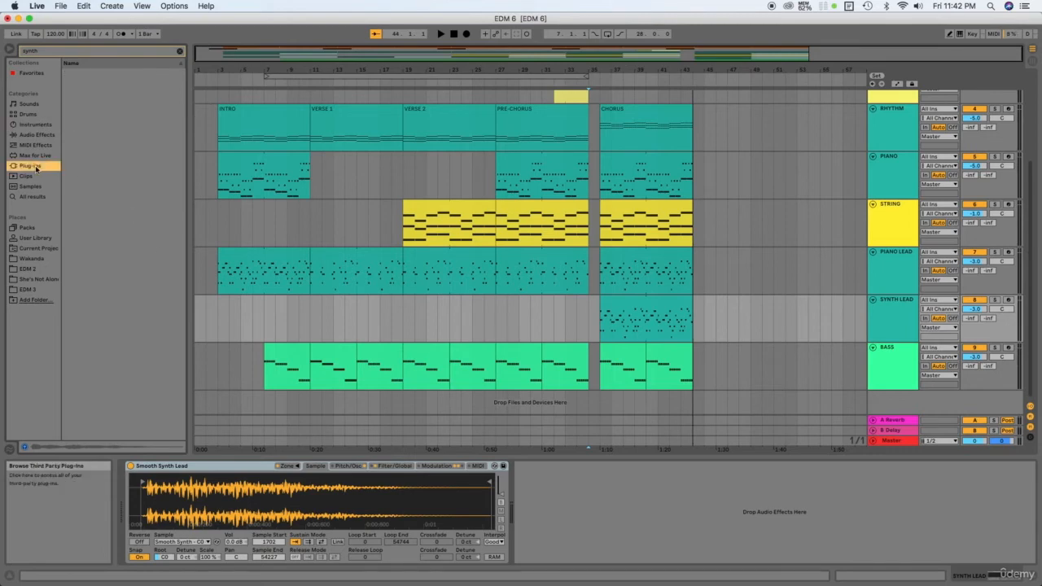
left_click(181, 51)
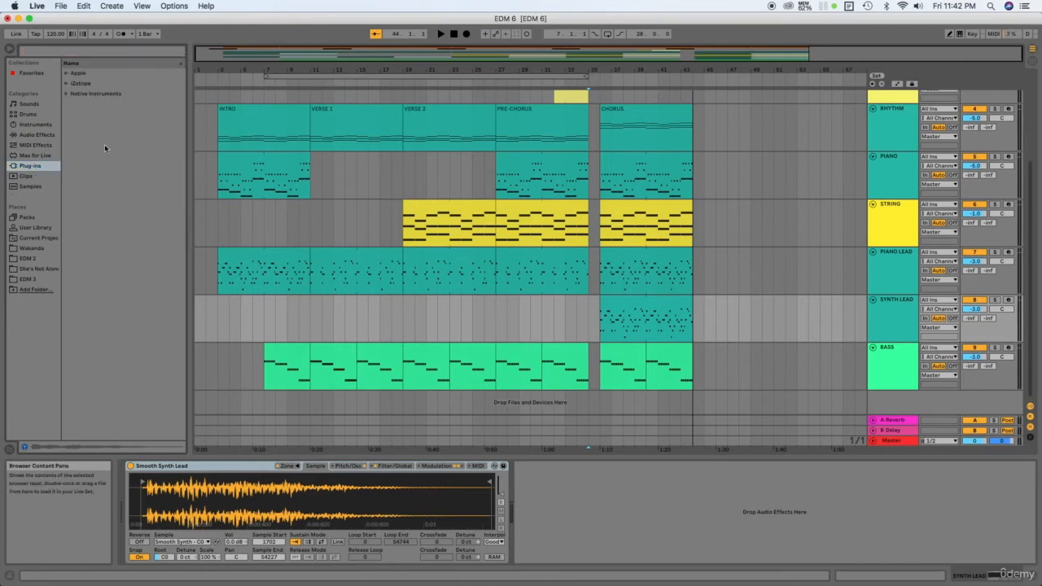
left_click(66, 94)
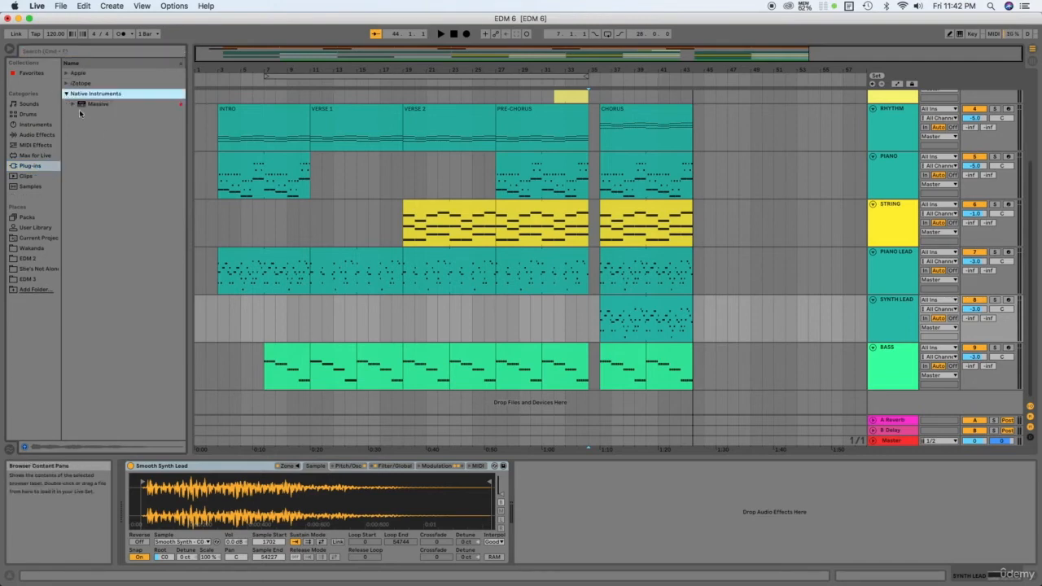
left_click(75, 106)
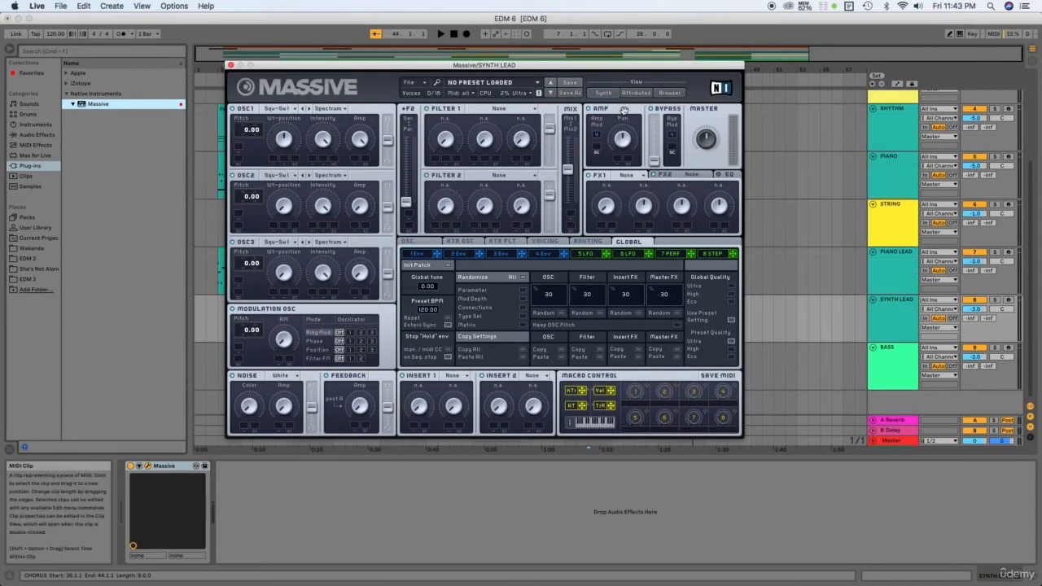
- Enable the computer MIDI keyboard and load the 1991 preset in Massive
left_click(959, 36)
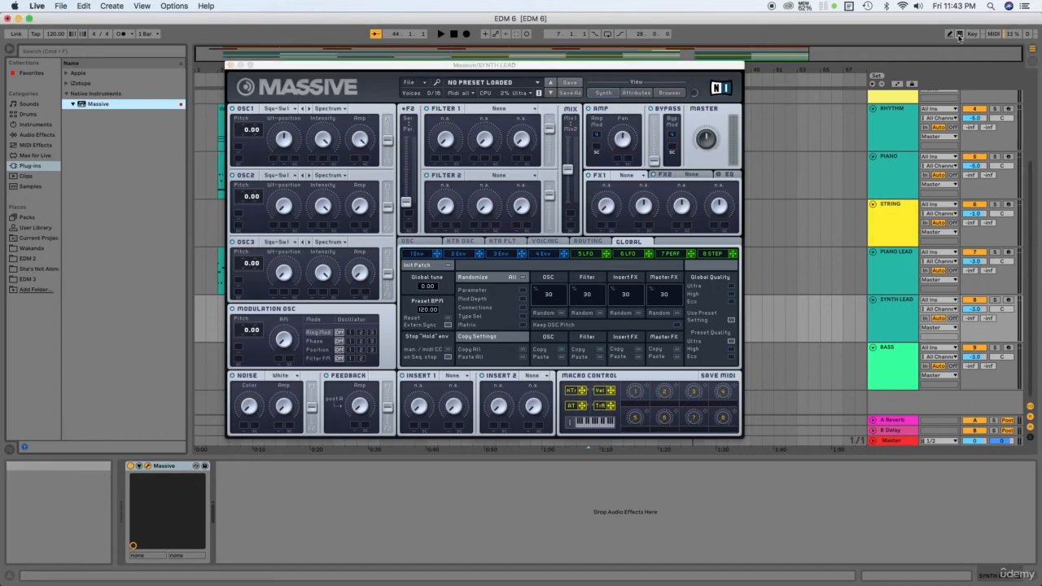
left_click(959, 36)
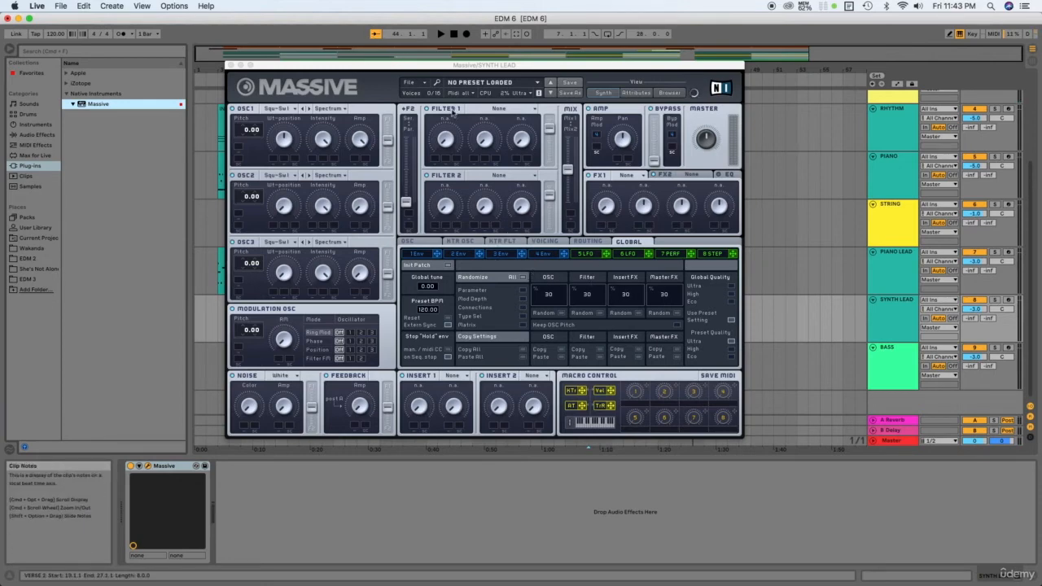
left_click(465, 84)
left_click(539, 85)
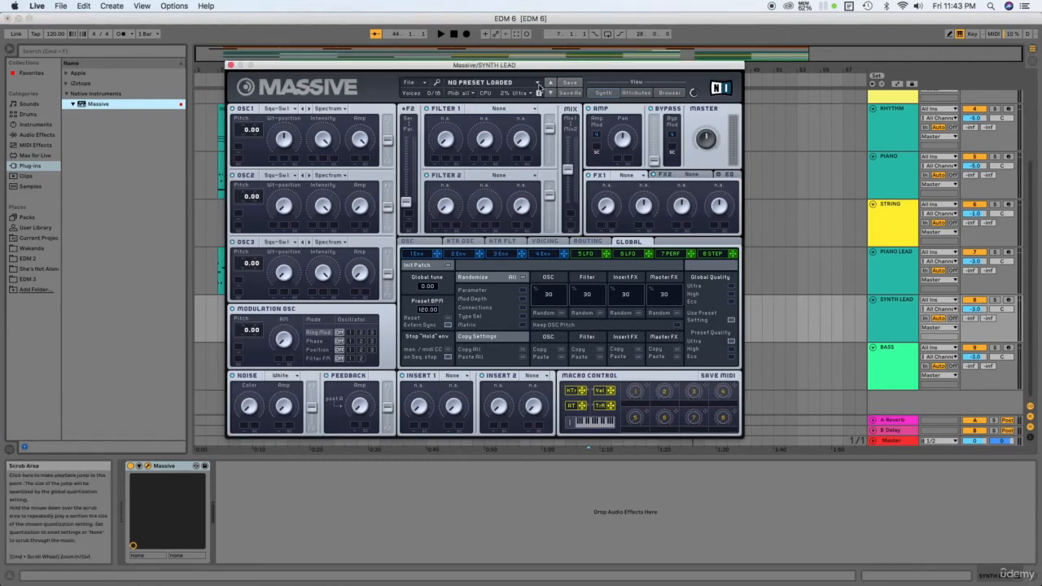
left_click(958, 34)
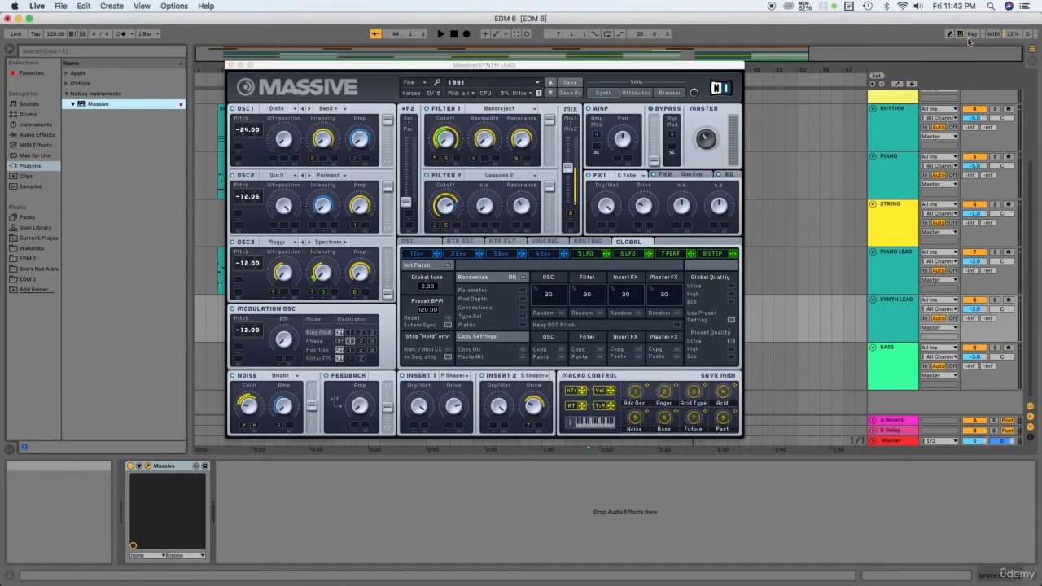
left_click(972, 35)
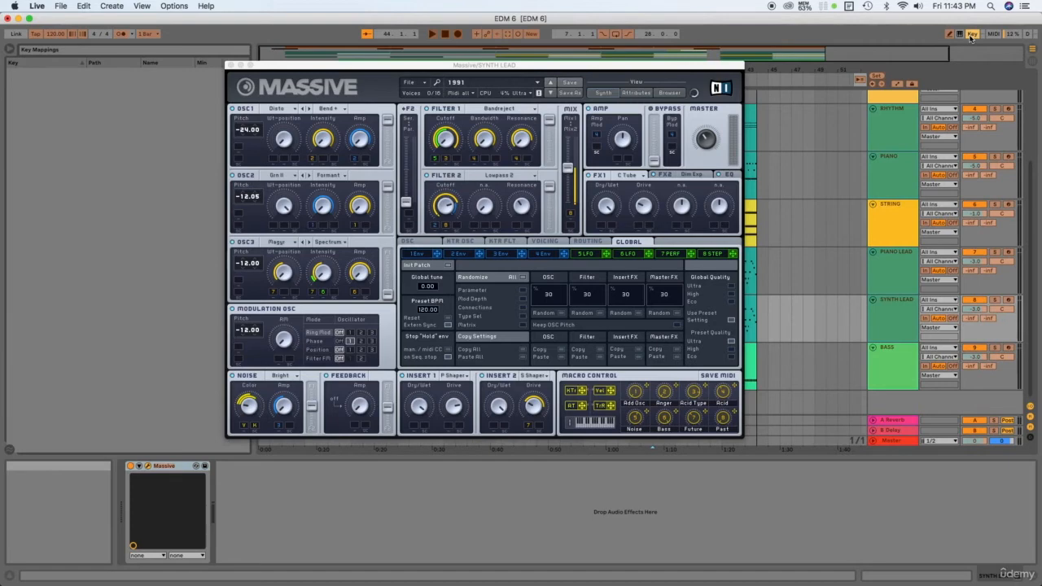
left_click(971, 34)
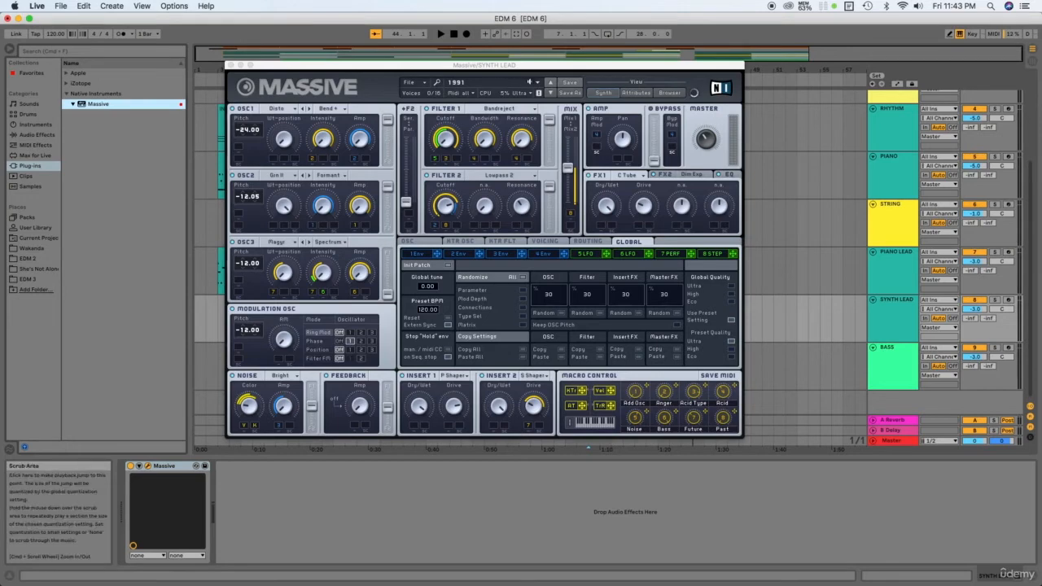
left_click(537, 83)
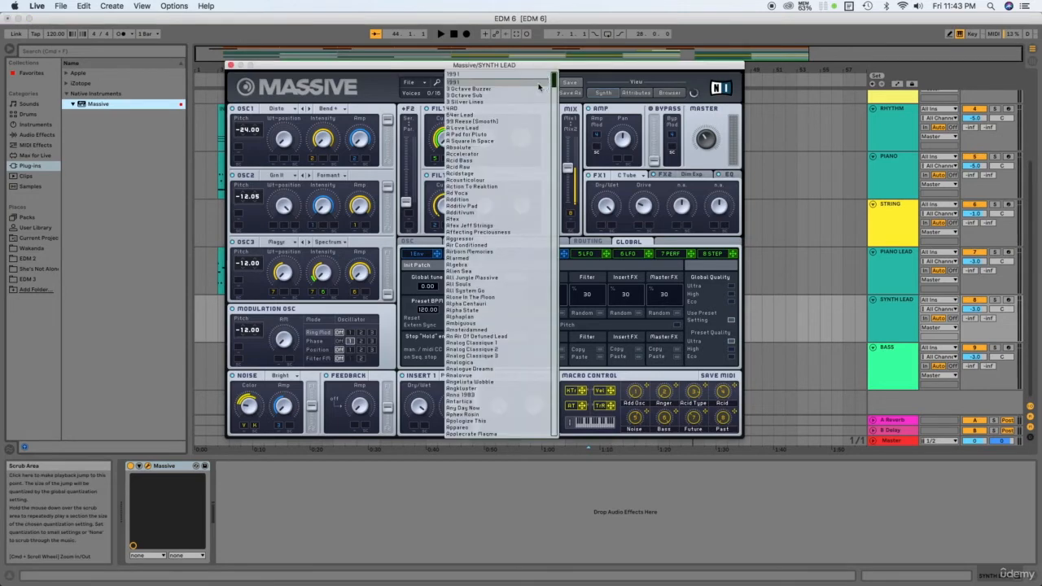
left_click(537, 85)
left_click(538, 85)
left_click(538, 85)
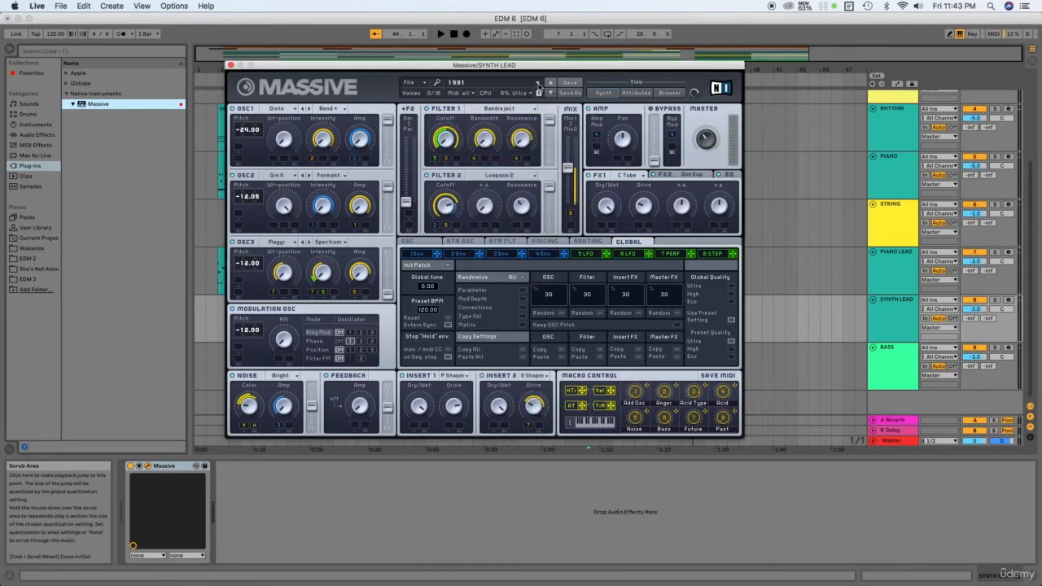
left_click(961, 35)
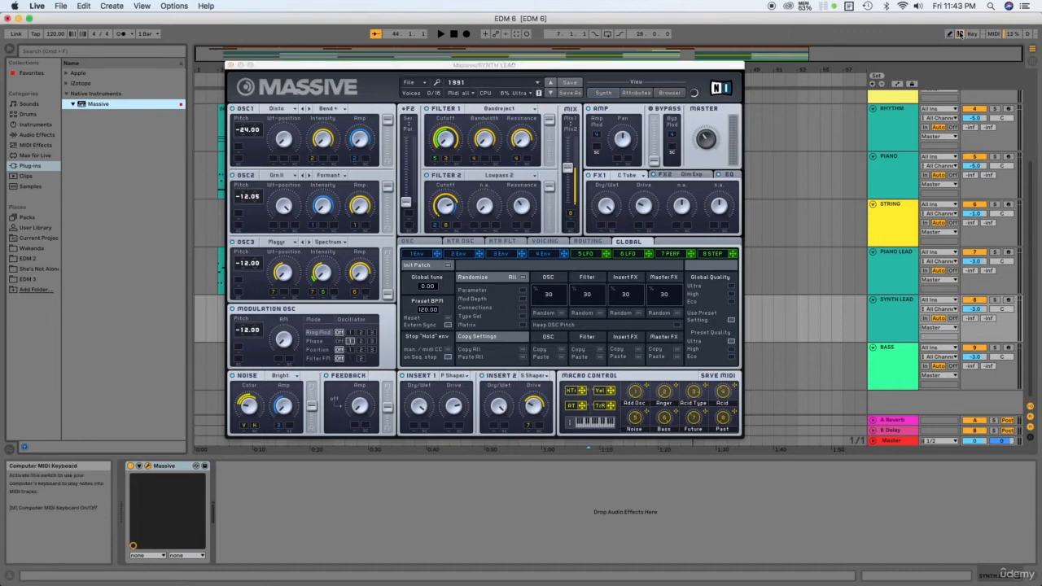
- Load the 3 Silver Lines preset in Massive and close the plug-in window
left_click(537, 85)
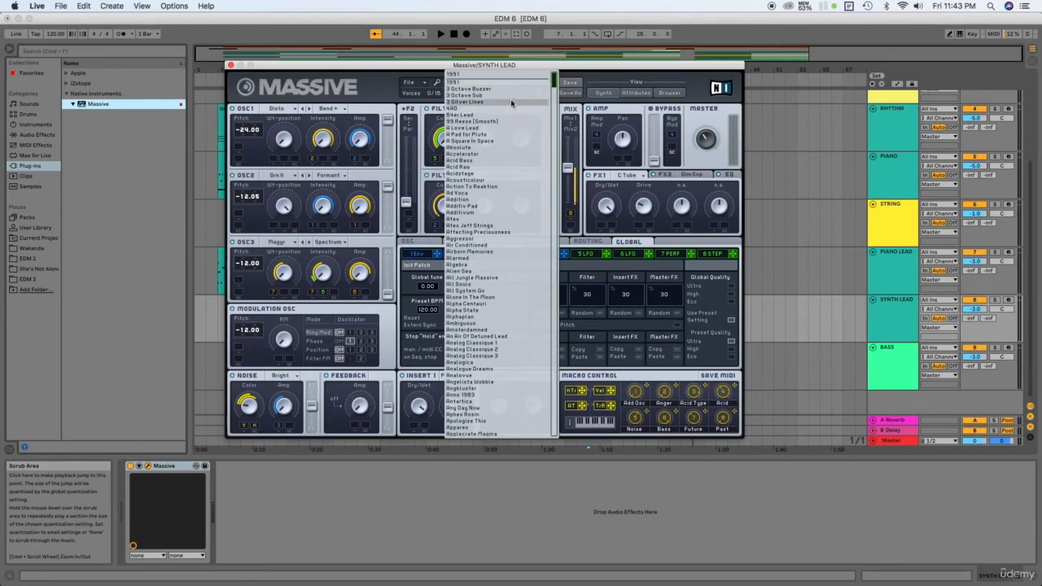
left_click(511, 102)
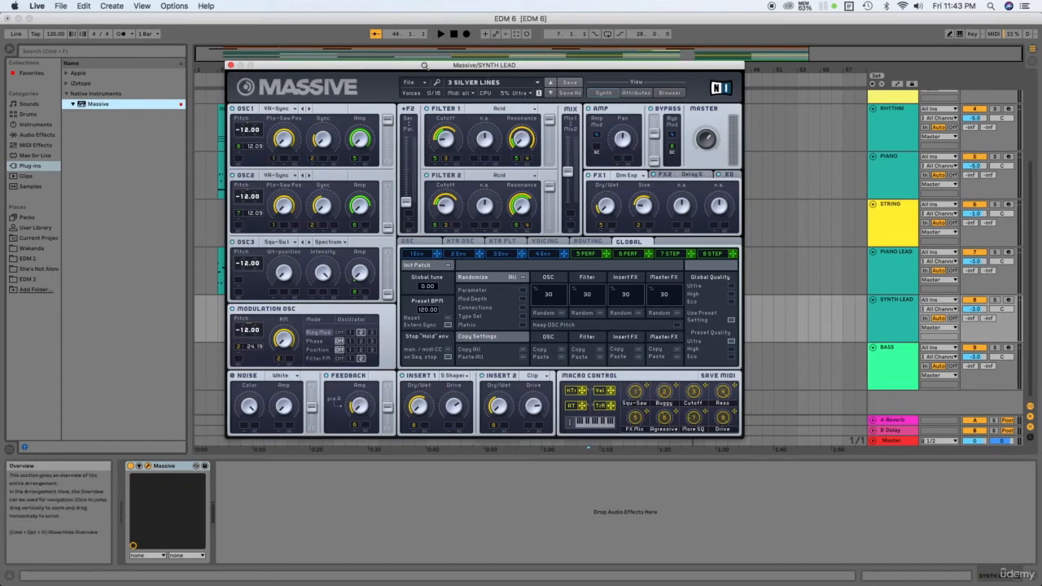
left_click(230, 65)
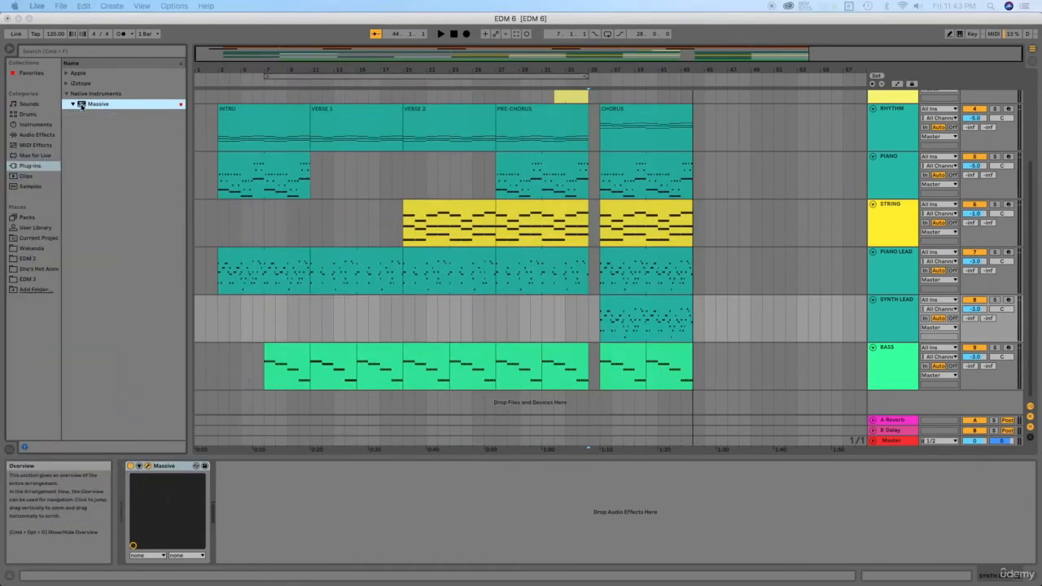
- Play the chorus from bar 36 to audition Massive on the SYNTH LEAD track
left_click_drag(81, 106, 580, 309)
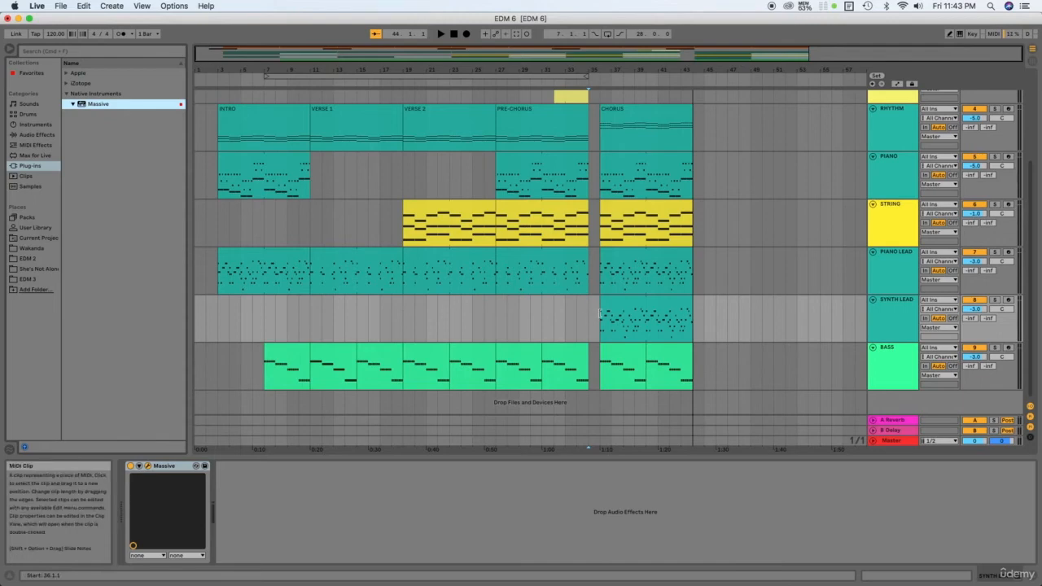
left_click(598, 318)
key("space")
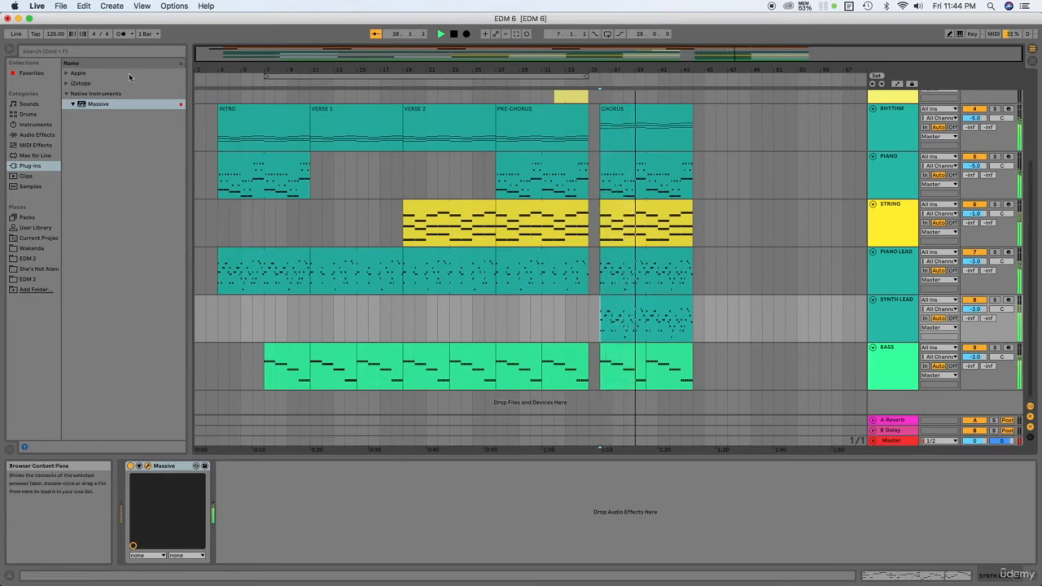
key("space")
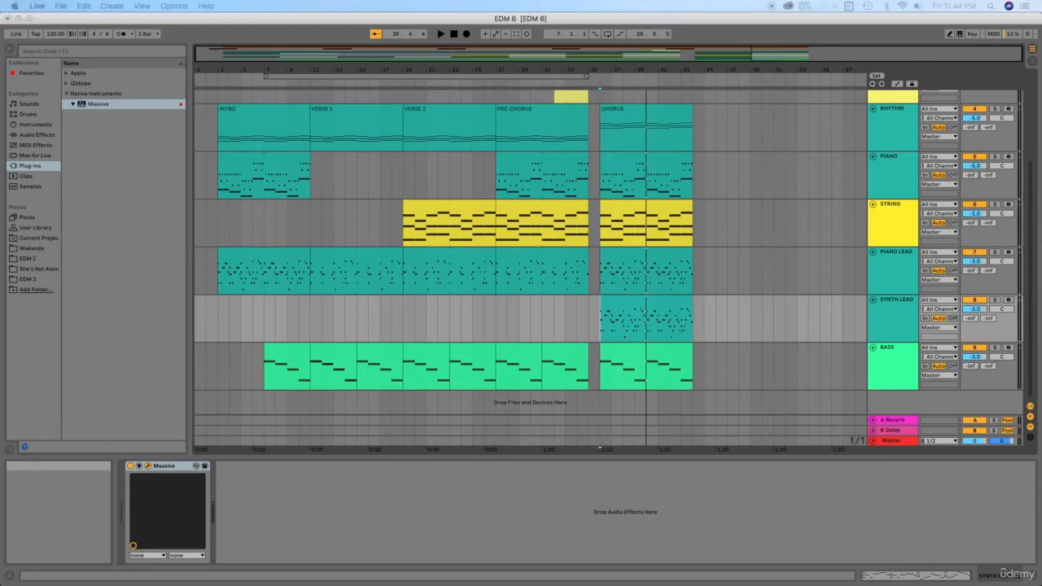
left_click(601, 323)
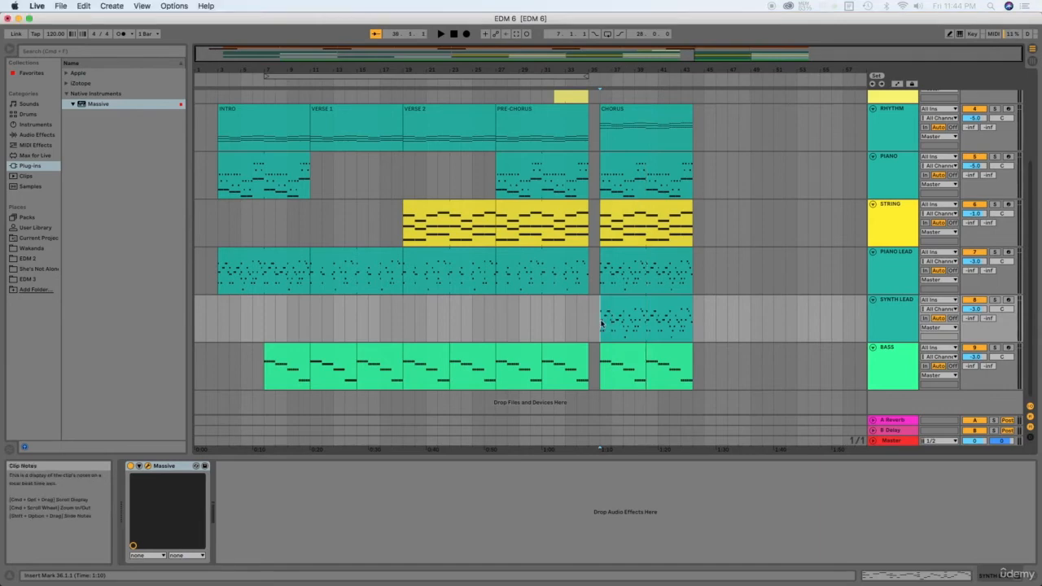
key("space")
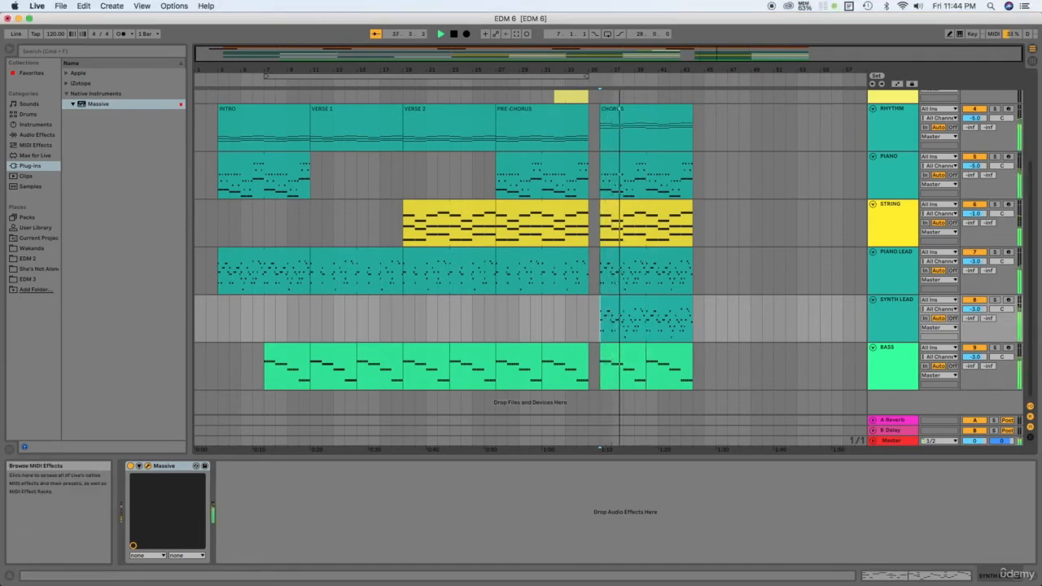
key("space")
- Move the Massive window clear of the chorus clips and replay the section with the 3 Silver Lines preset
left_click_drag(0, 68, 86, 80)
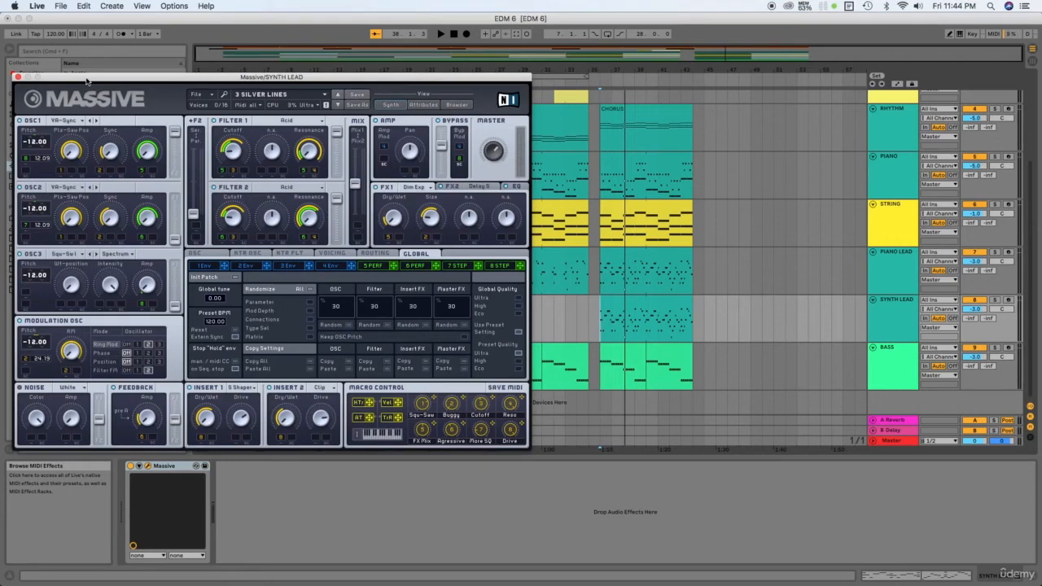
key("space")
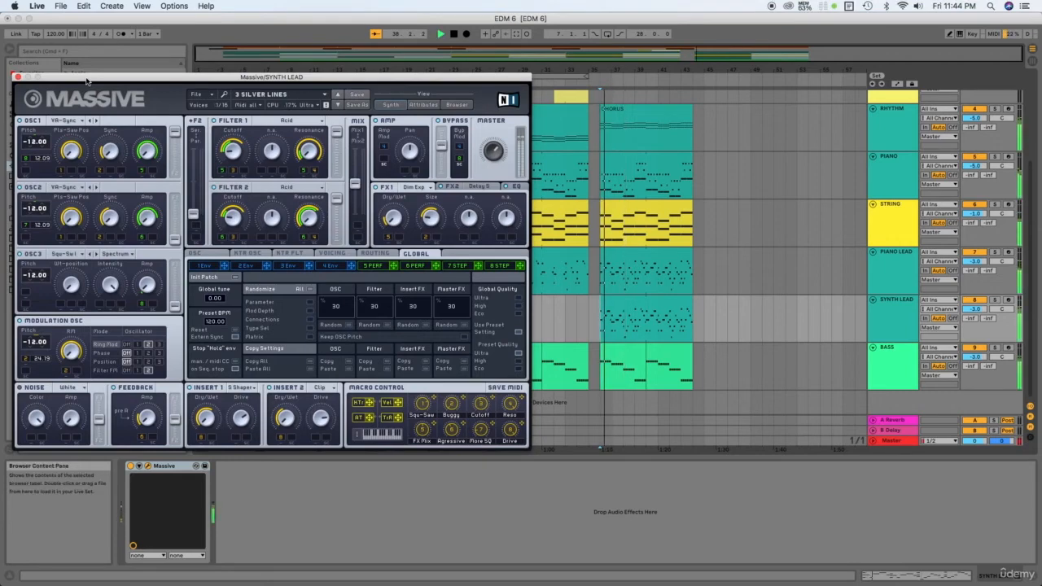
key("space")
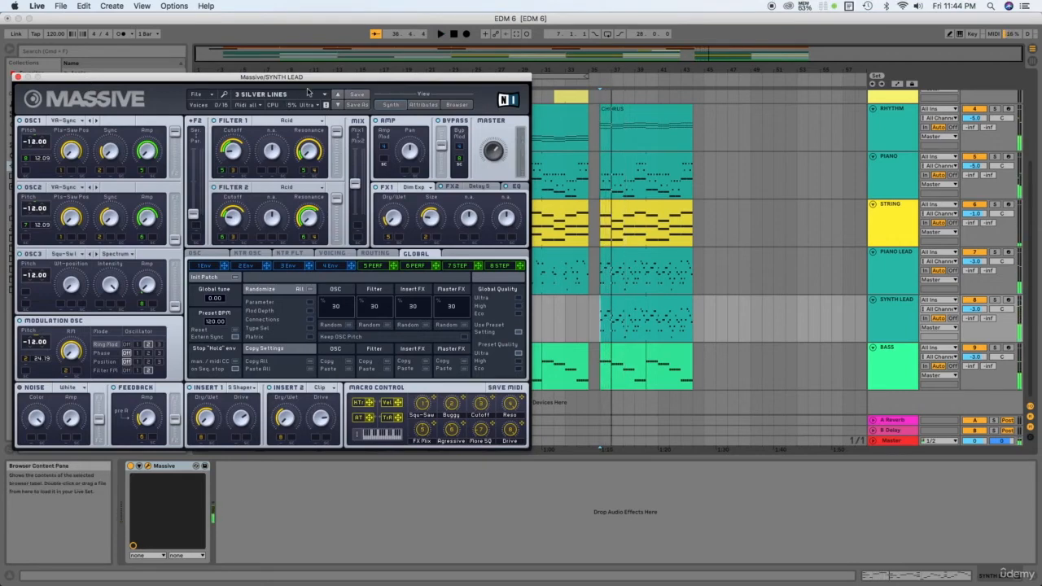
- Load the 64er Lead preset in Massive and play the chorus from bar 36 to audition it
left_click(307, 96)
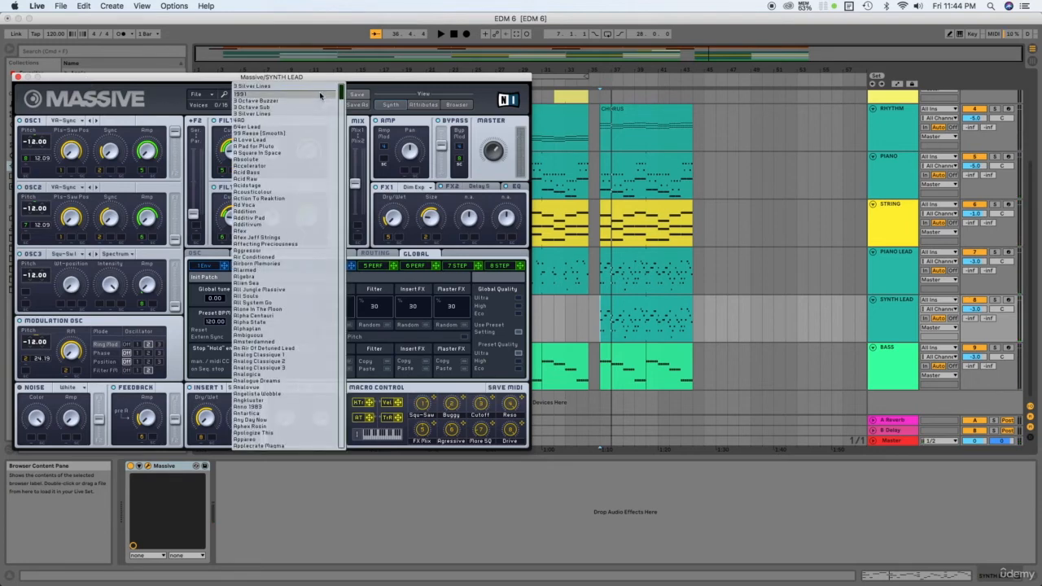
scroll(320, 96, "down", 15)
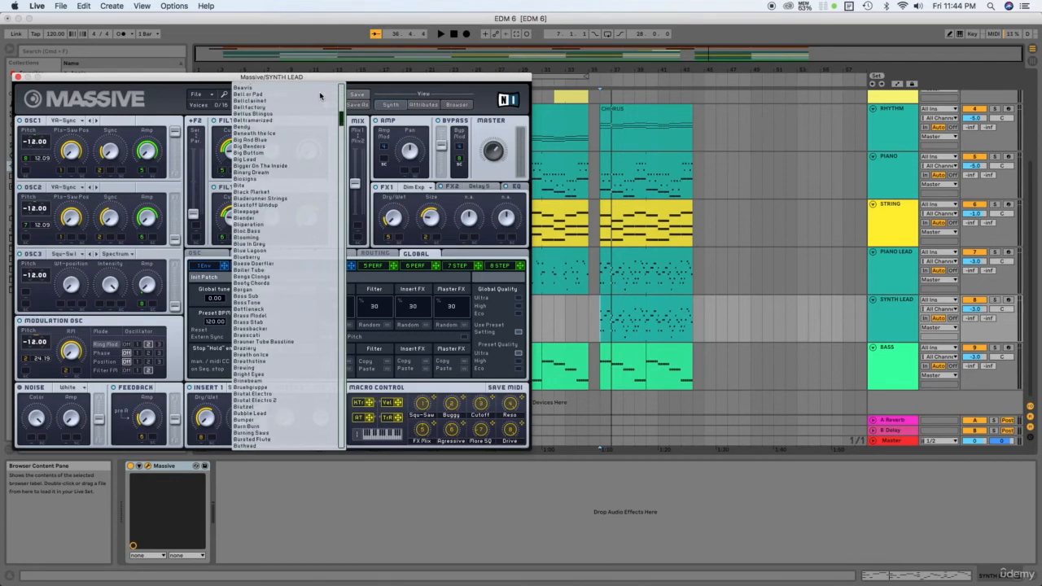
scroll(320, 96, "up", 15)
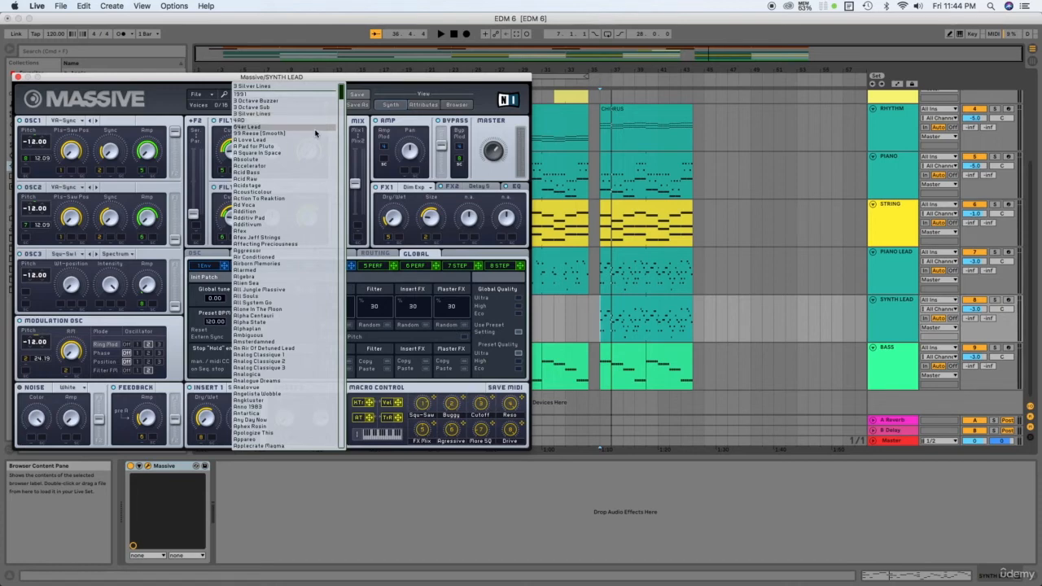
left_click(315, 128)
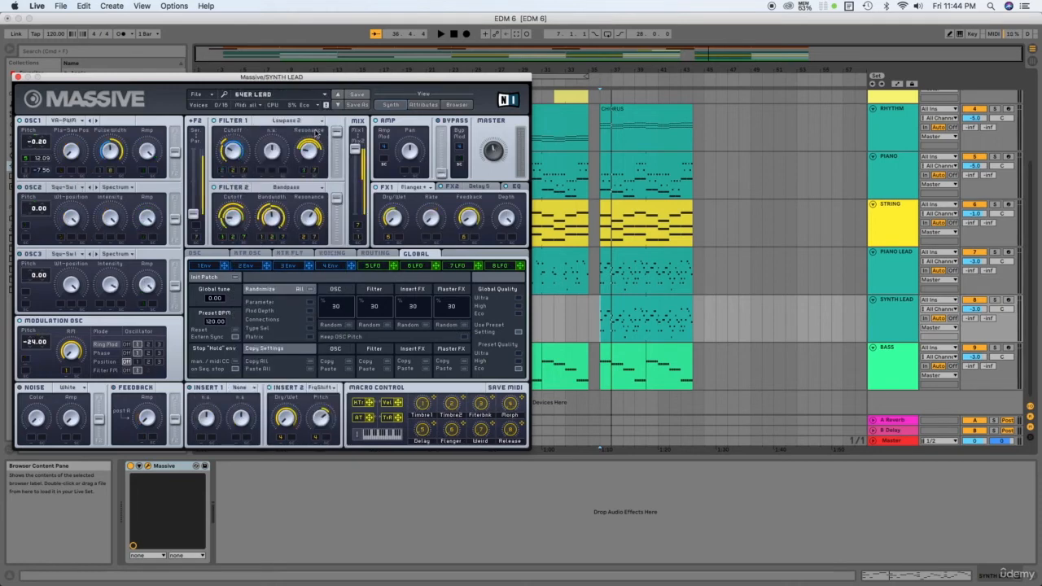
key("space")
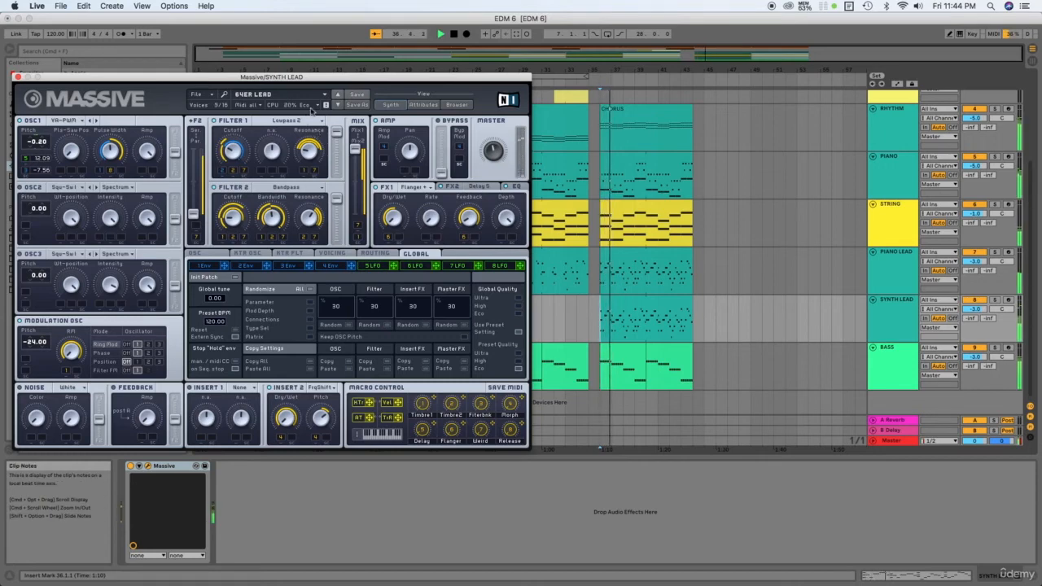
left_click(477, 18)
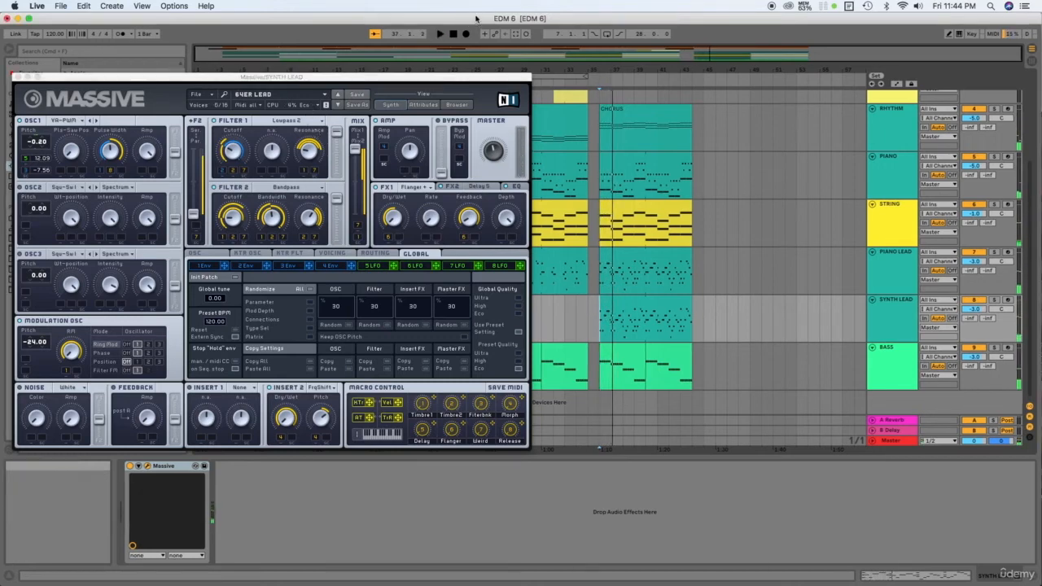
- Set the arrangement loop range over the chorus, from bar 36 to bar 44, moving the Massive window out of the way
left_click_drag(458, 78, 462, 119)
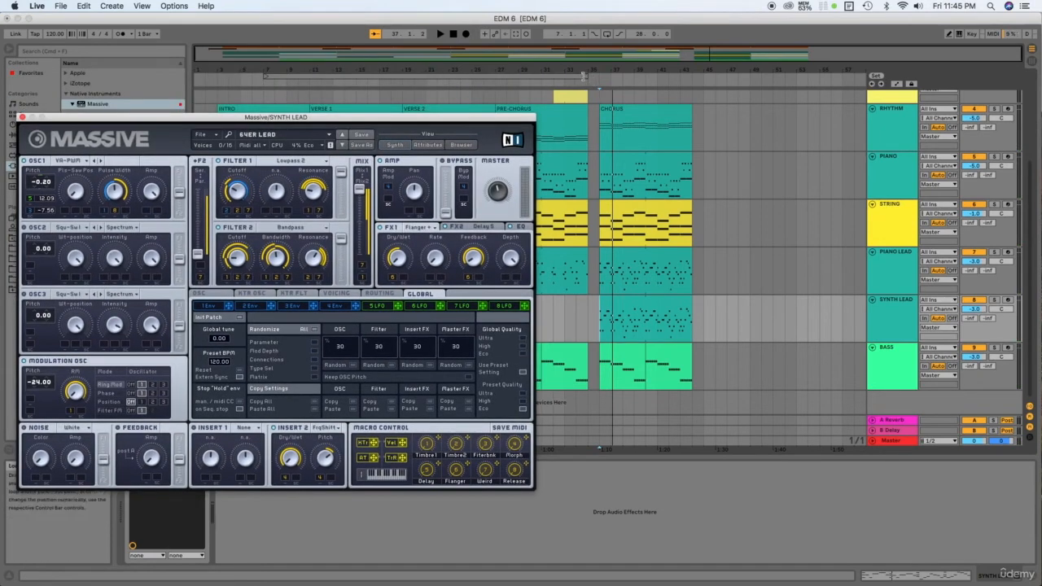
left_click_drag(588, 78, 690, 81)
left_click_drag(267, 76, 599, 72)
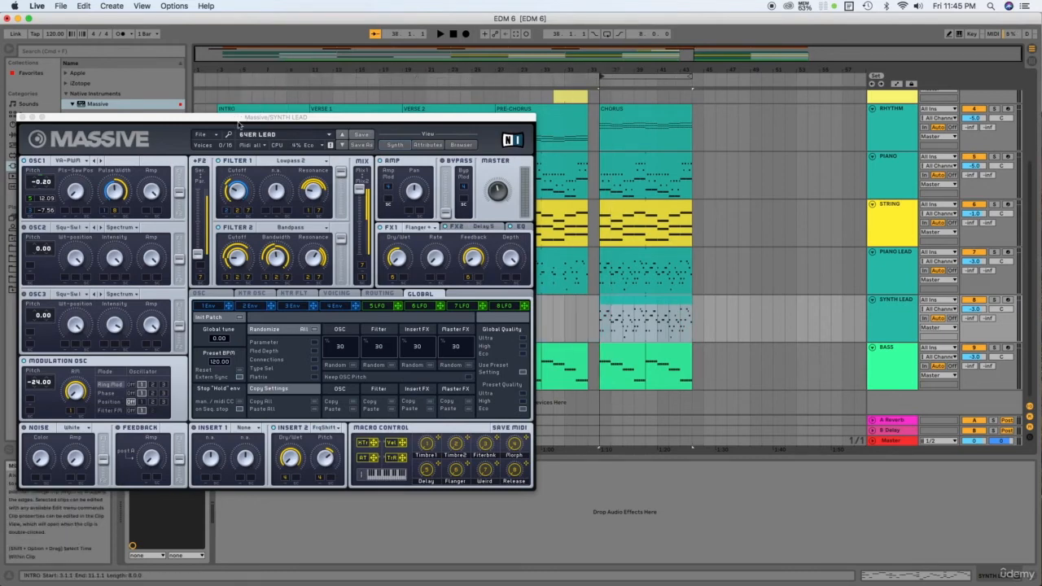
left_click_drag(235, 112, 243, 17)
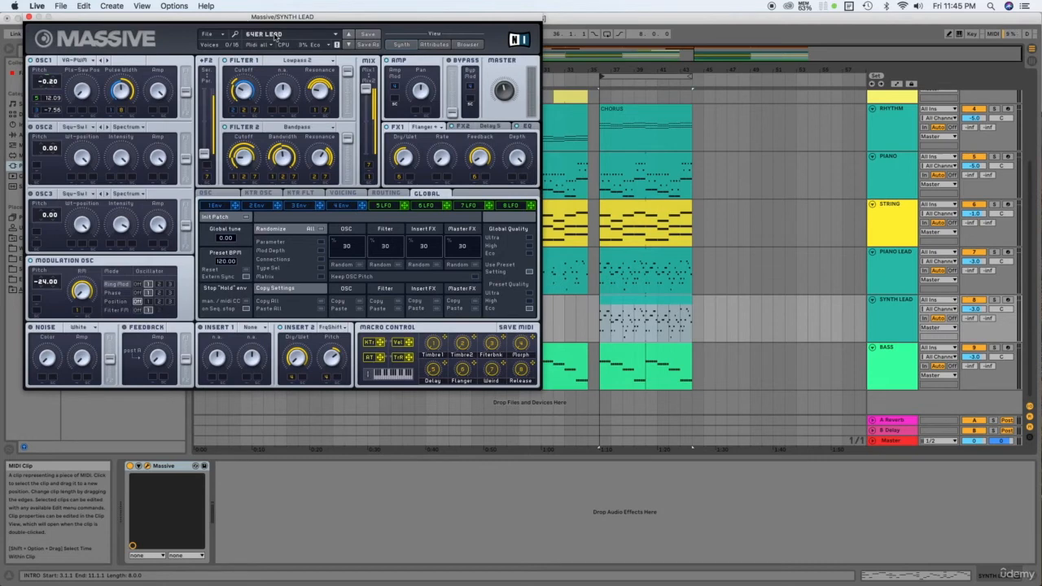
- Play the chorus while stepping through Massive's presets from 1991 to 64er Lead to compare their sounds
key("space")
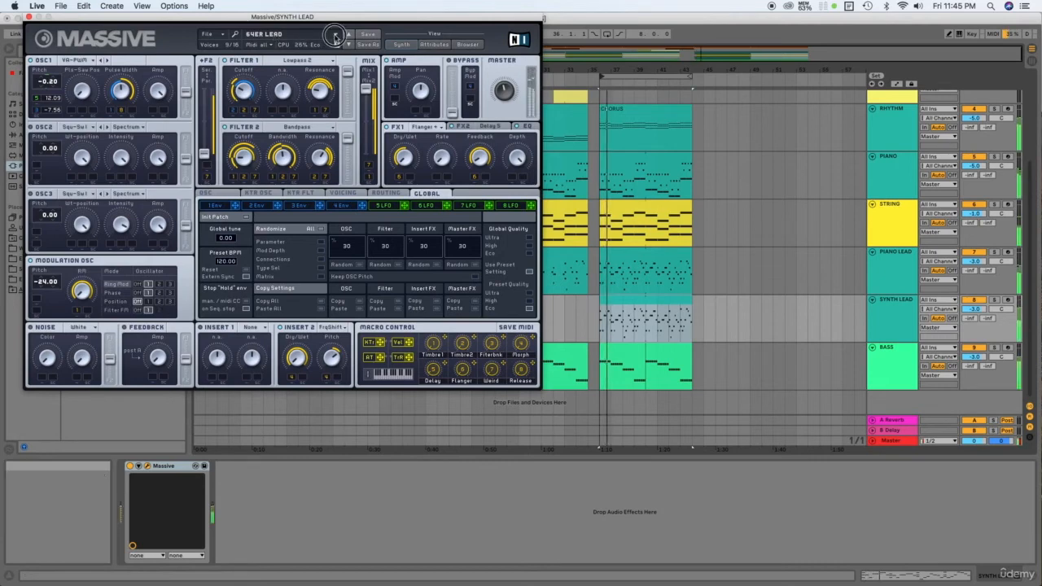
left_click(337, 36)
left_click(338, 38)
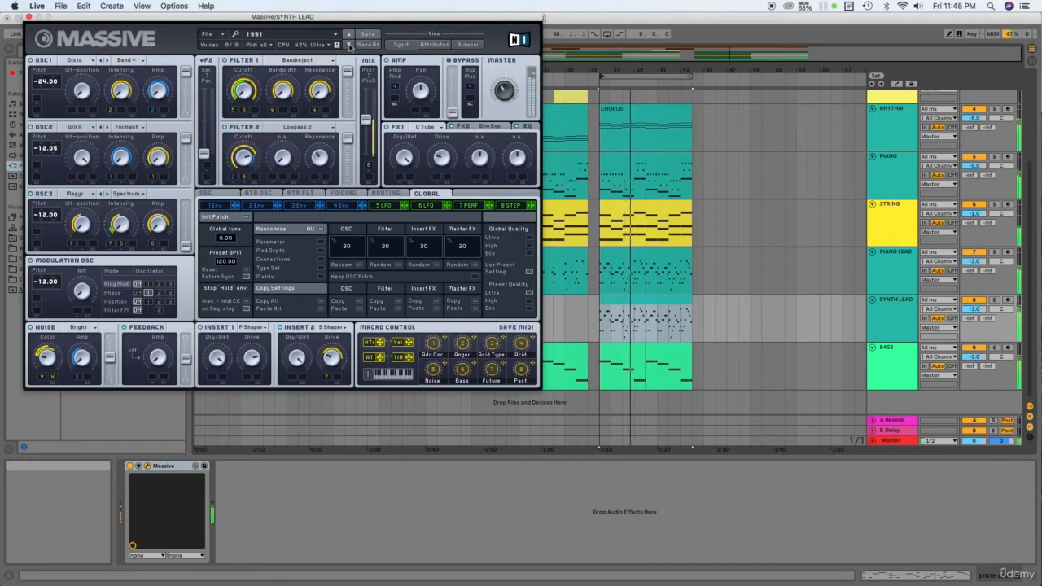
left_click(349, 45)
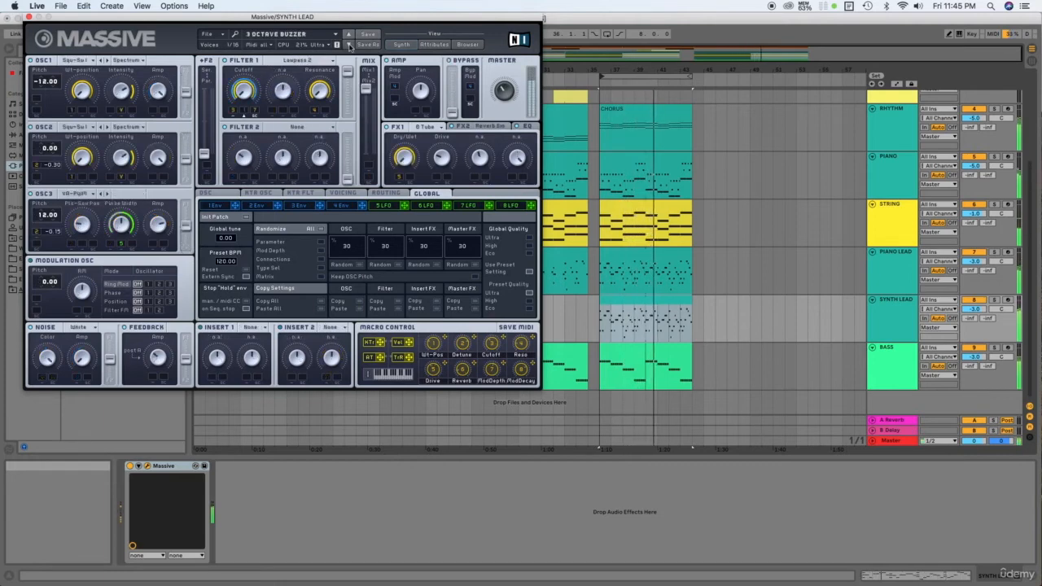
left_click(349, 46)
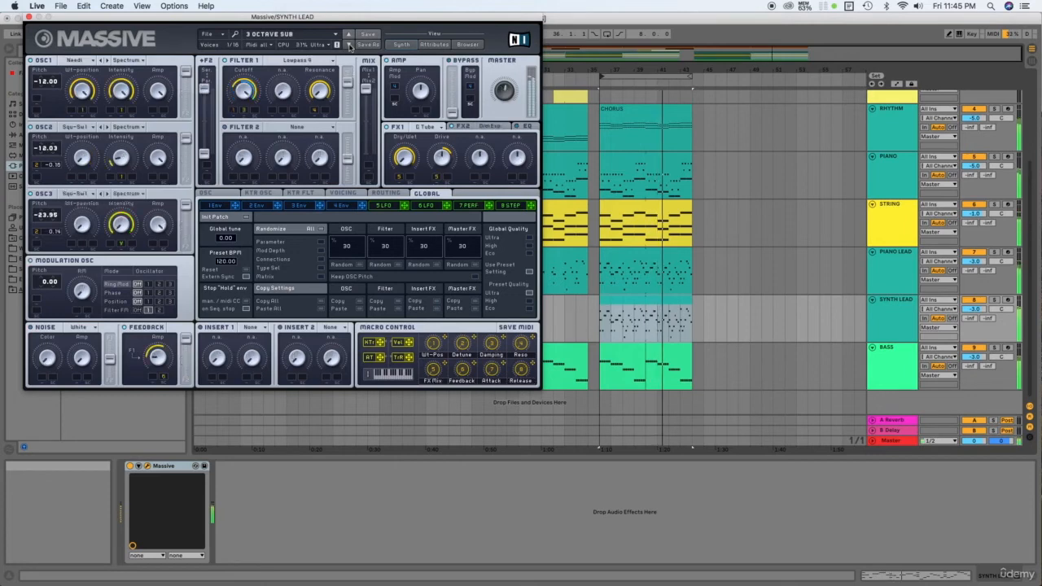
left_click(349, 45)
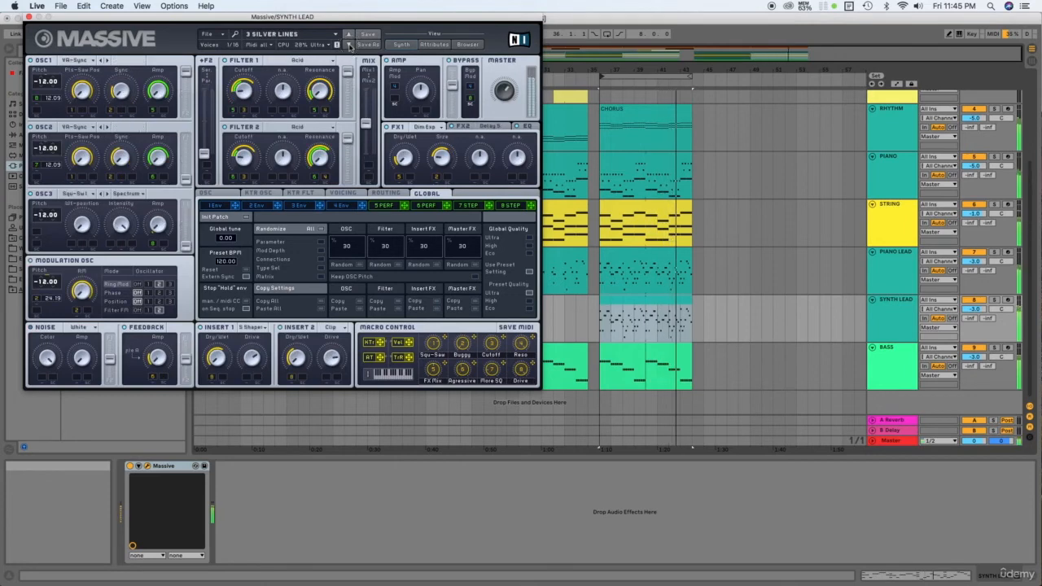
left_click(349, 45)
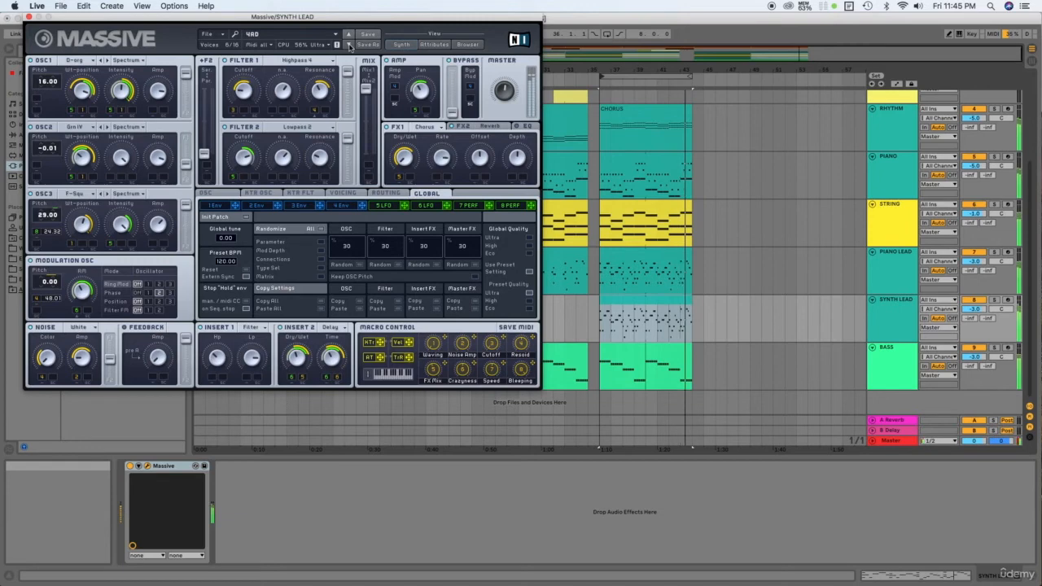
left_click(350, 46)
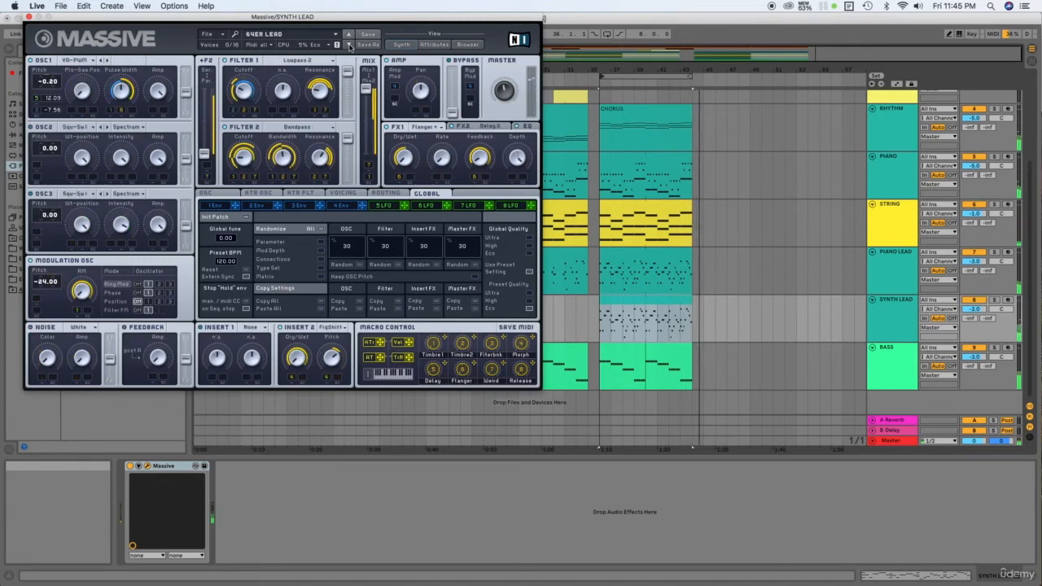
- Turn on looping and step through the following Massive presets, settling on A Square In Space
left_click(608, 34)
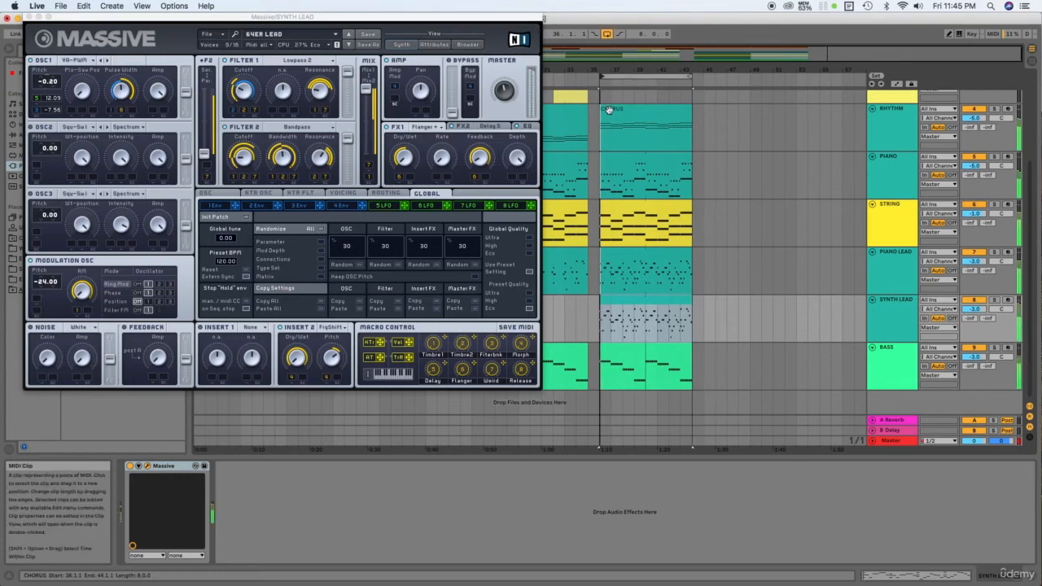
left_click(348, 45)
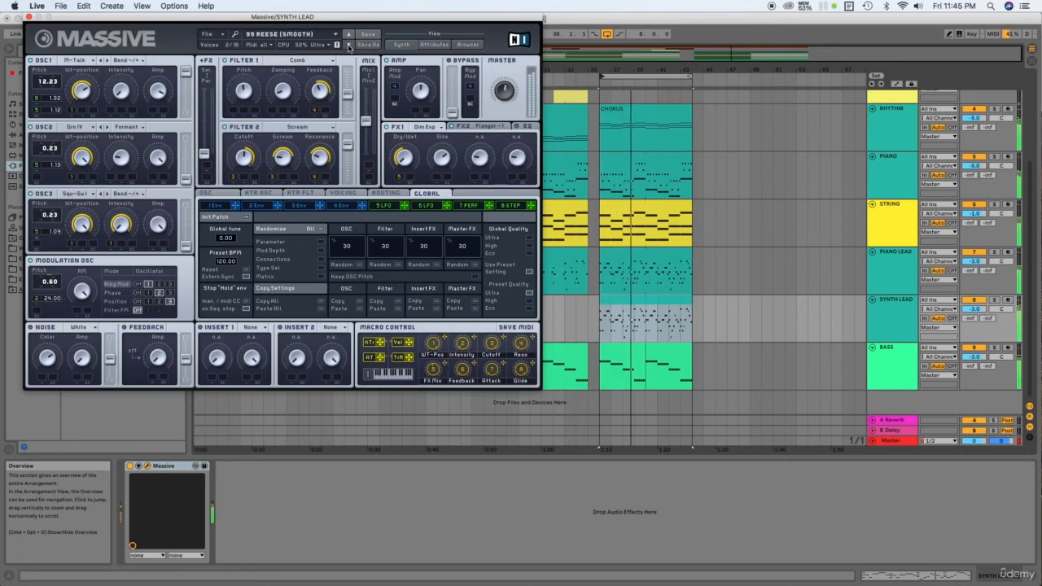
left_click(349, 46)
left_click(348, 45)
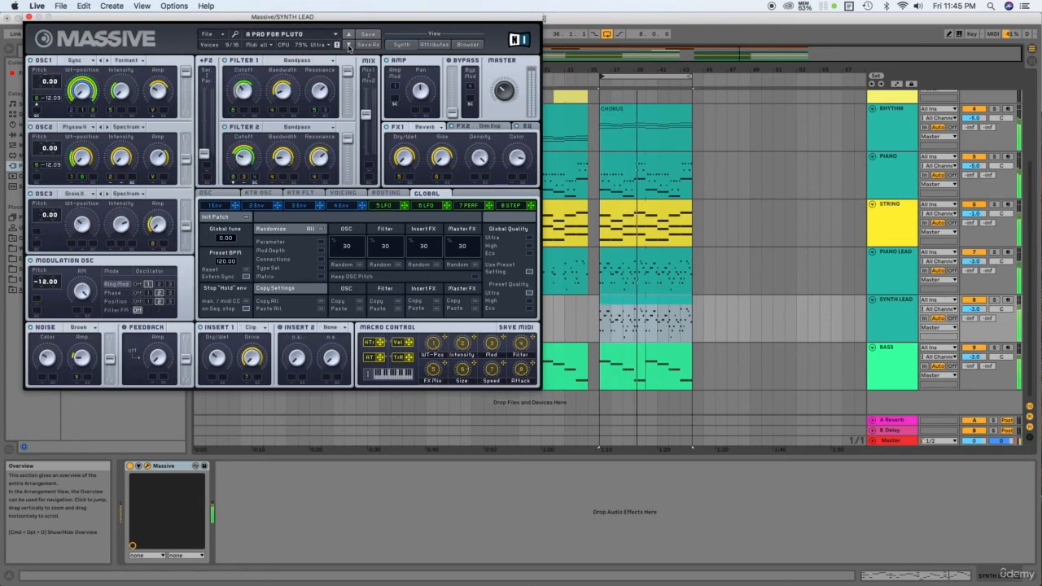
left_click(349, 46)
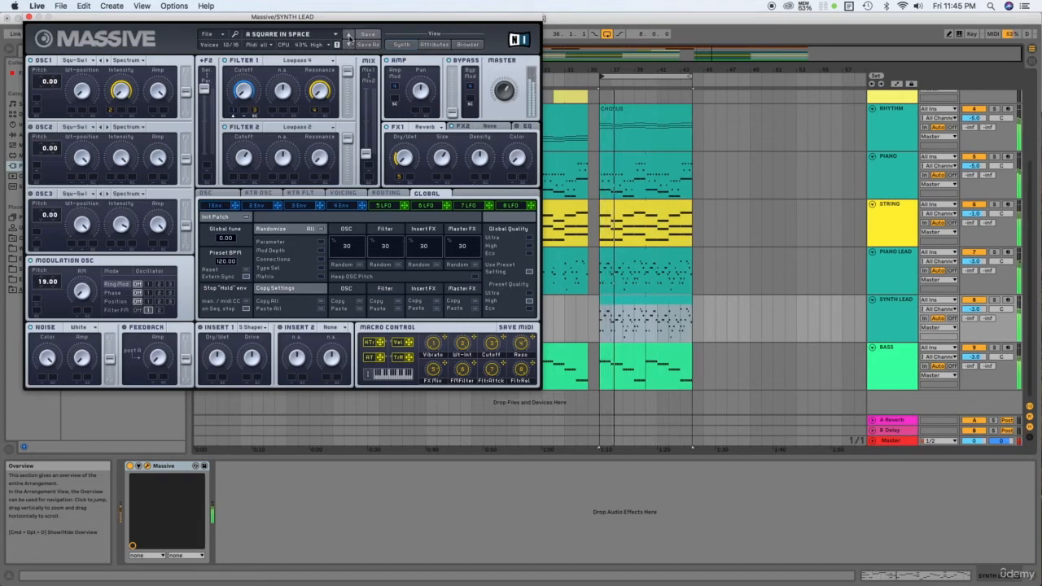
left_click(349, 45)
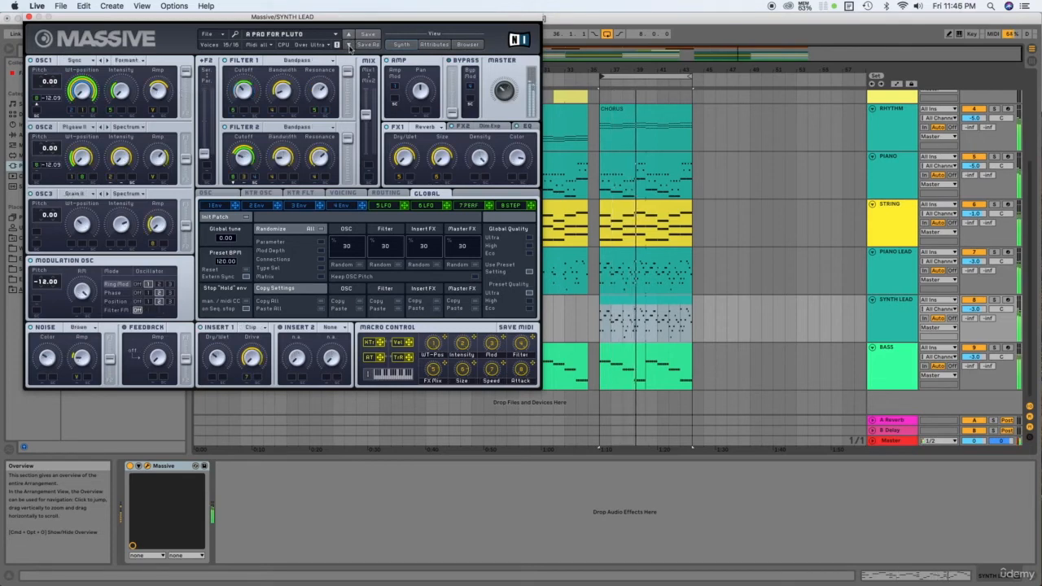
left_click(349, 34)
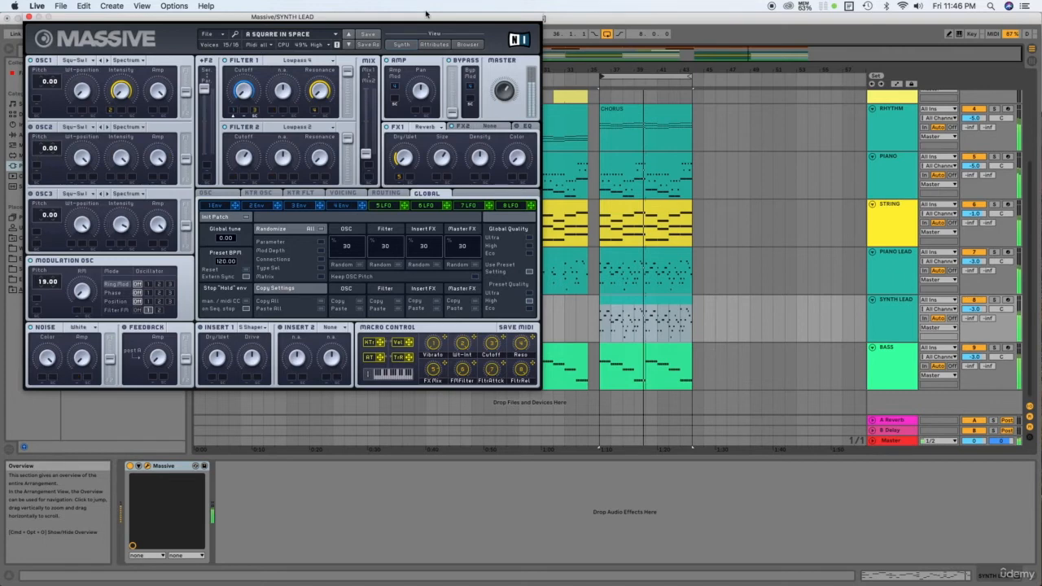
- With Massive closed, set the SYNTH LEAD track volume to -1.0 and replay the looped chorus from bar 36
left_click(29, 18)
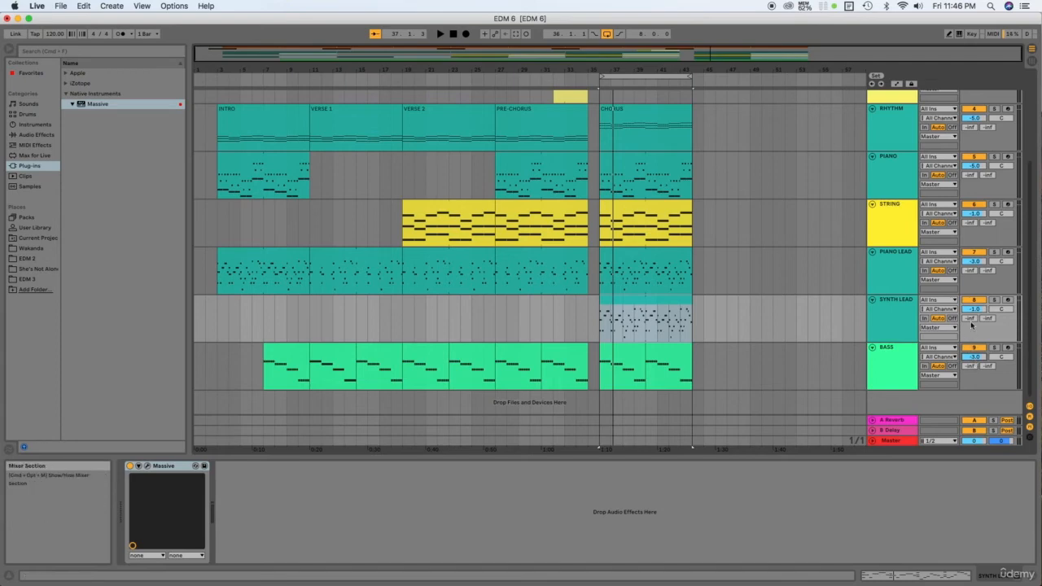
left_click(647, 307)
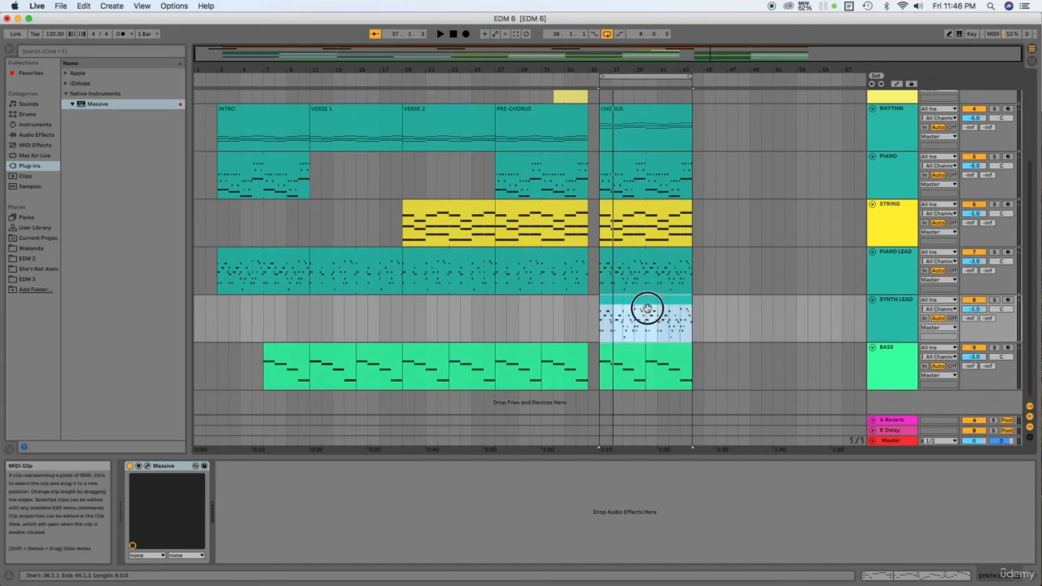
key("space")
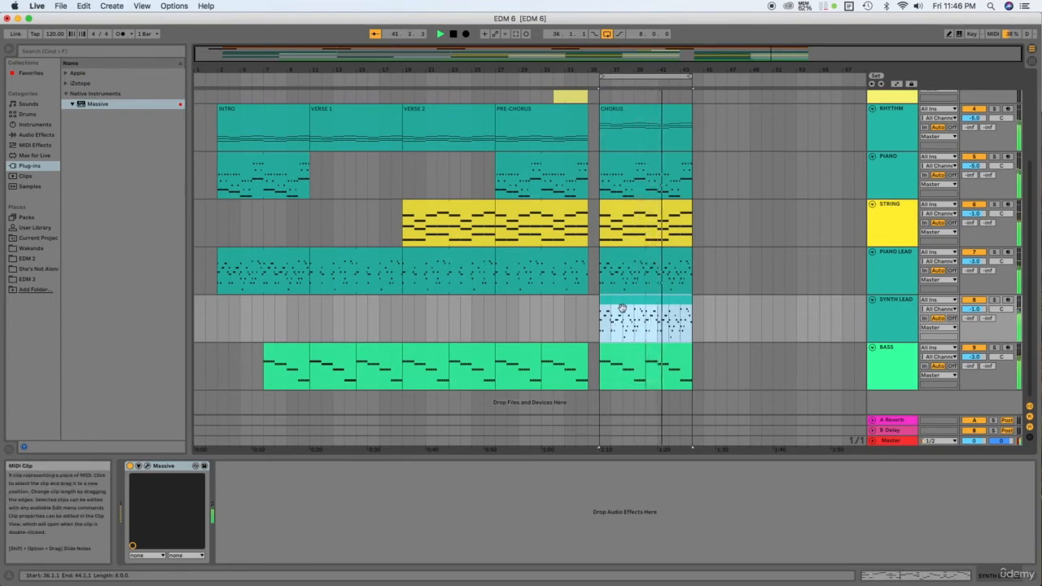
scroll(620, 314, "up", 1)
scroll(622, 308, "up", 1)
scroll(623, 308, "down", 1)
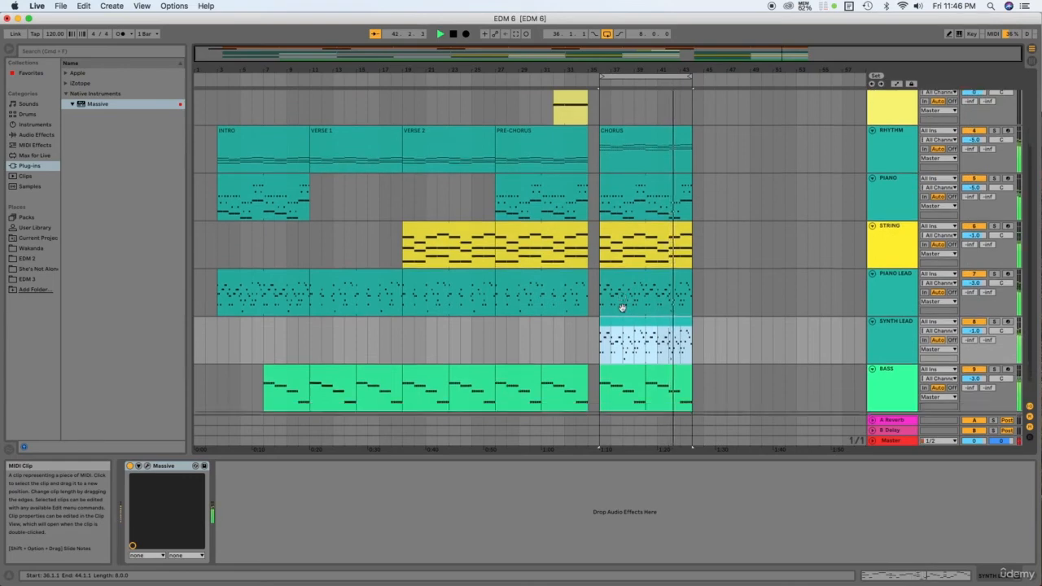
scroll(622, 308, "up", 1)
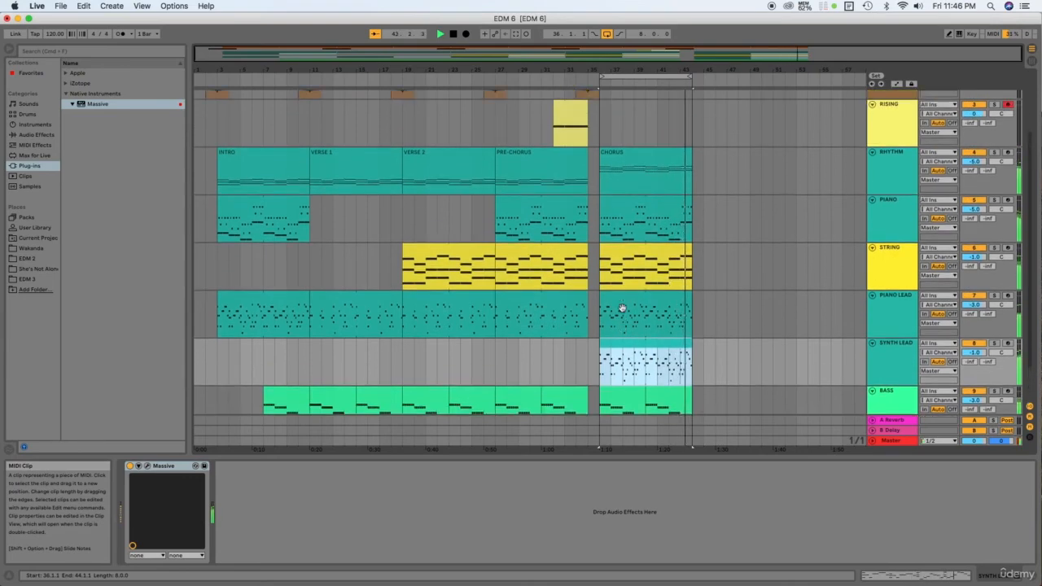
key("space")
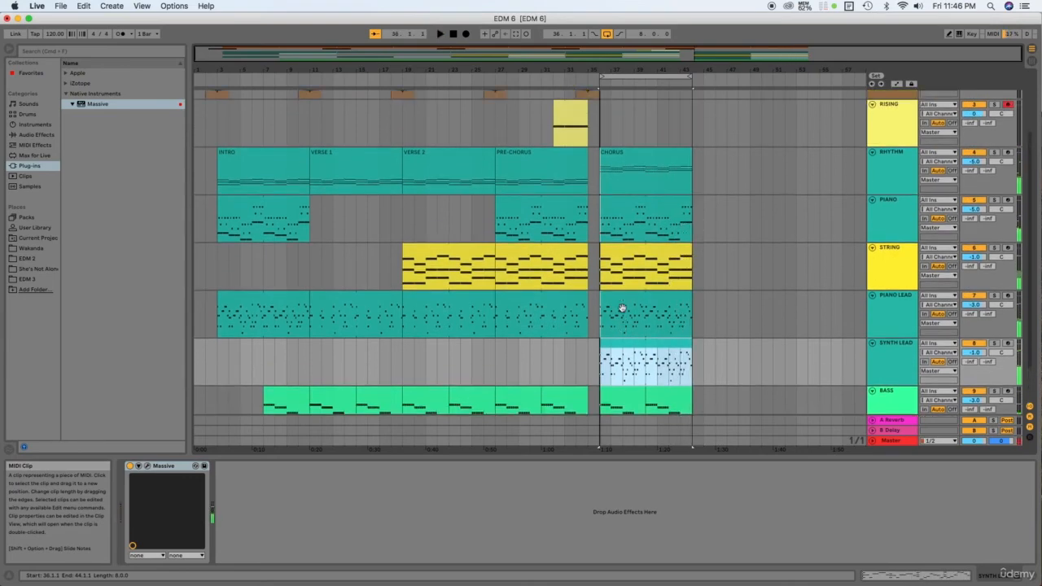
- Fold all nine tracks from DRUMS down to BASS into compact rows in the arrangement
scroll(622, 308, "up", 4)
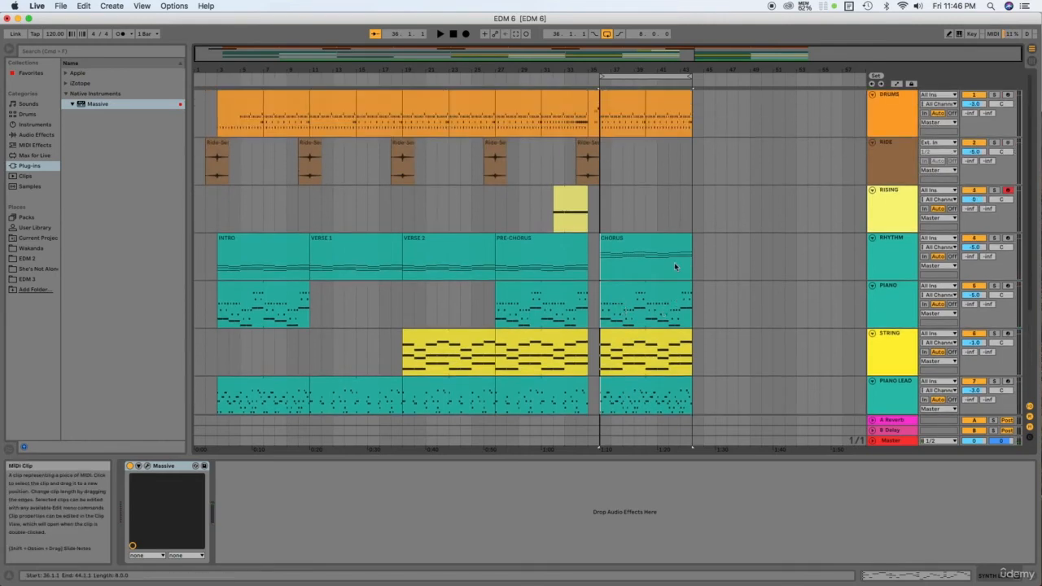
left_click(872, 145)
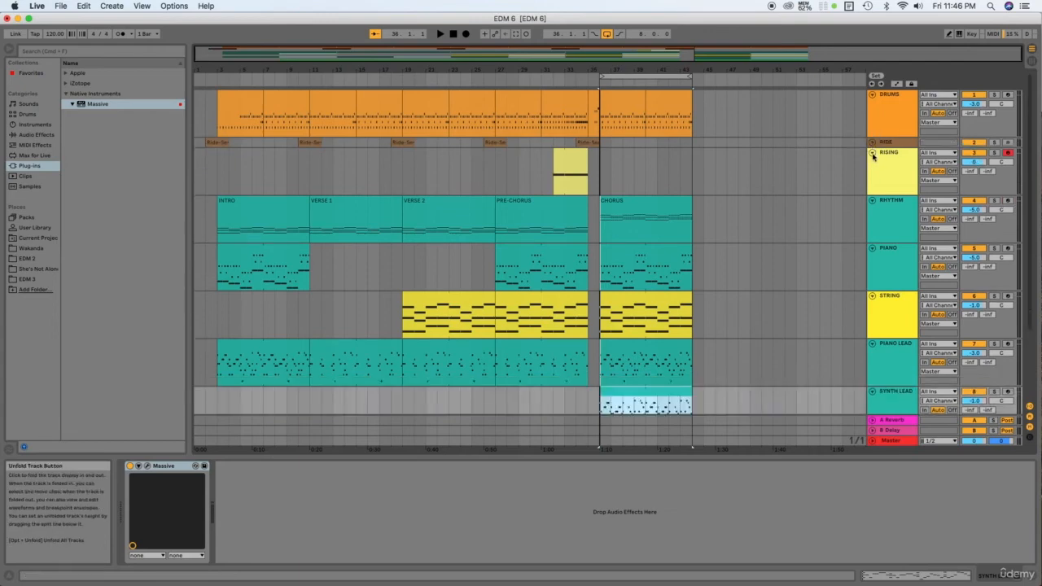
left_click(872, 94)
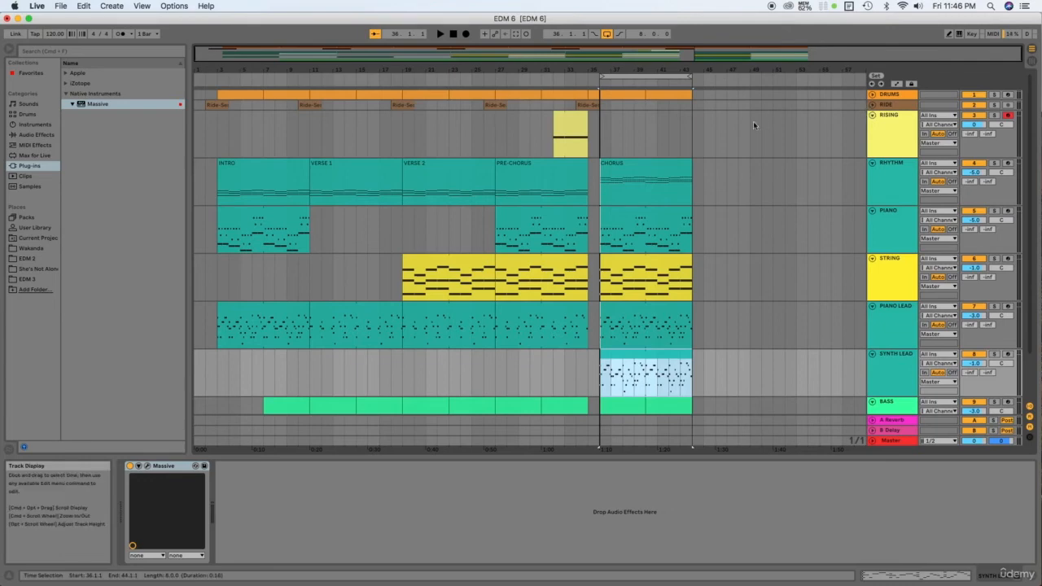
left_click(872, 115)
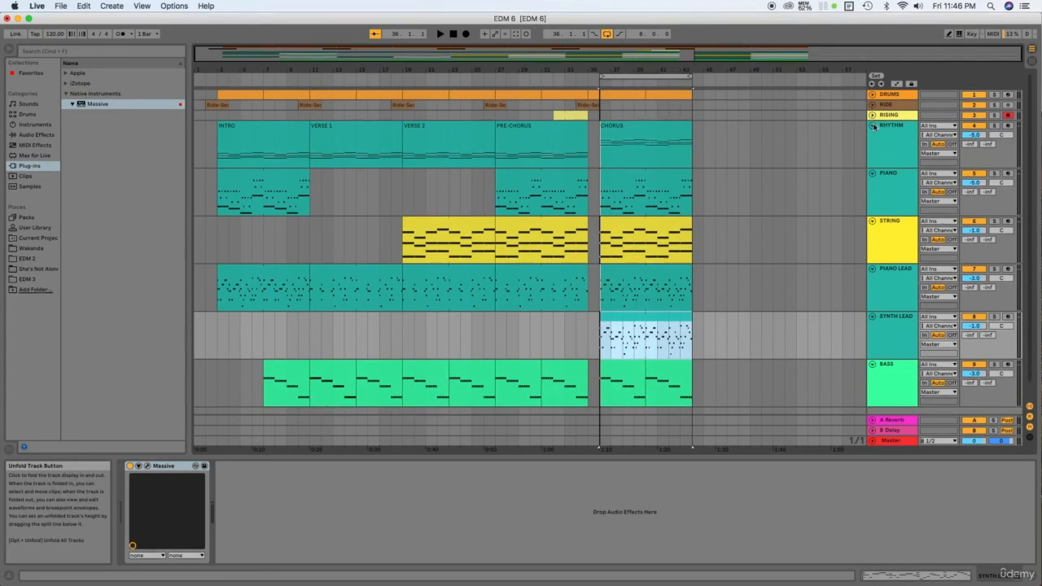
left_click(873, 128)
left_click(873, 136)
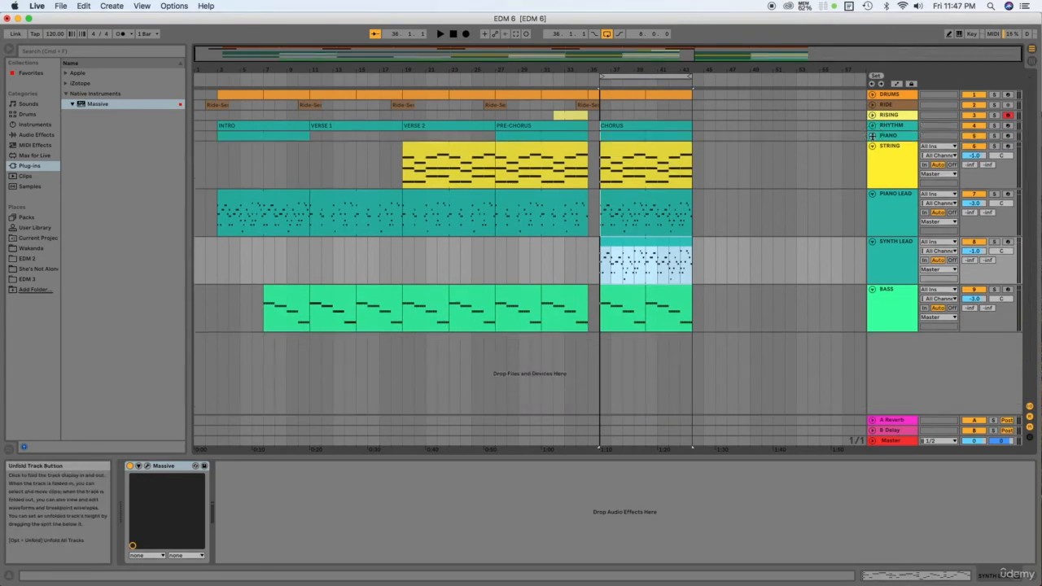
left_click(873, 146)
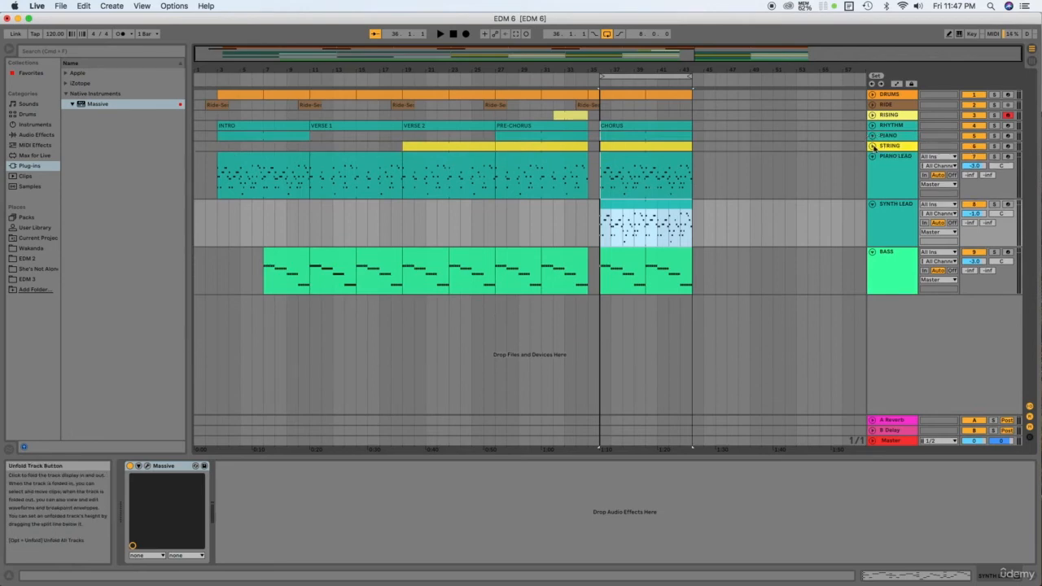
left_click(873, 157)
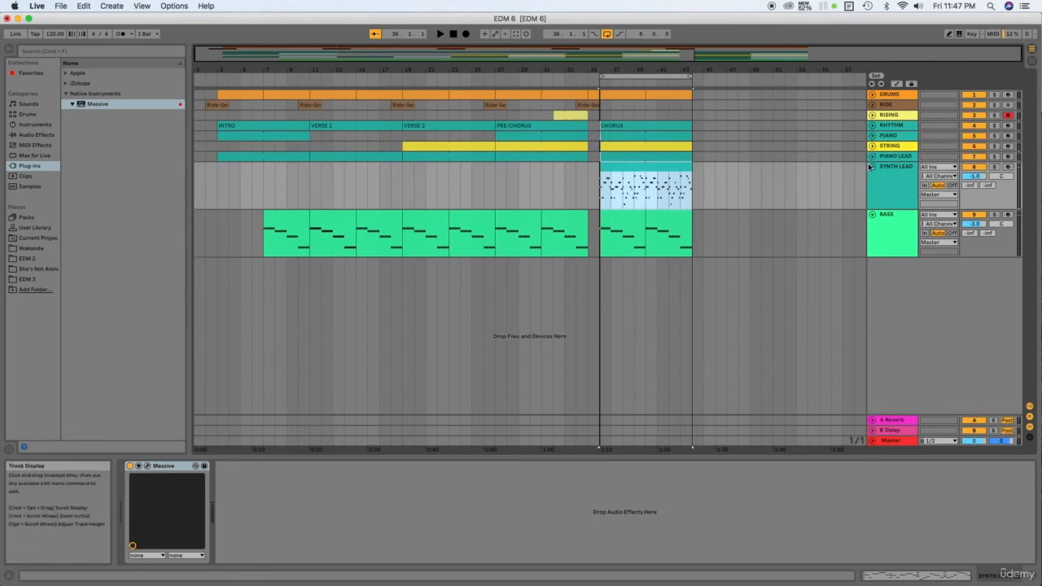
left_click(873, 166)
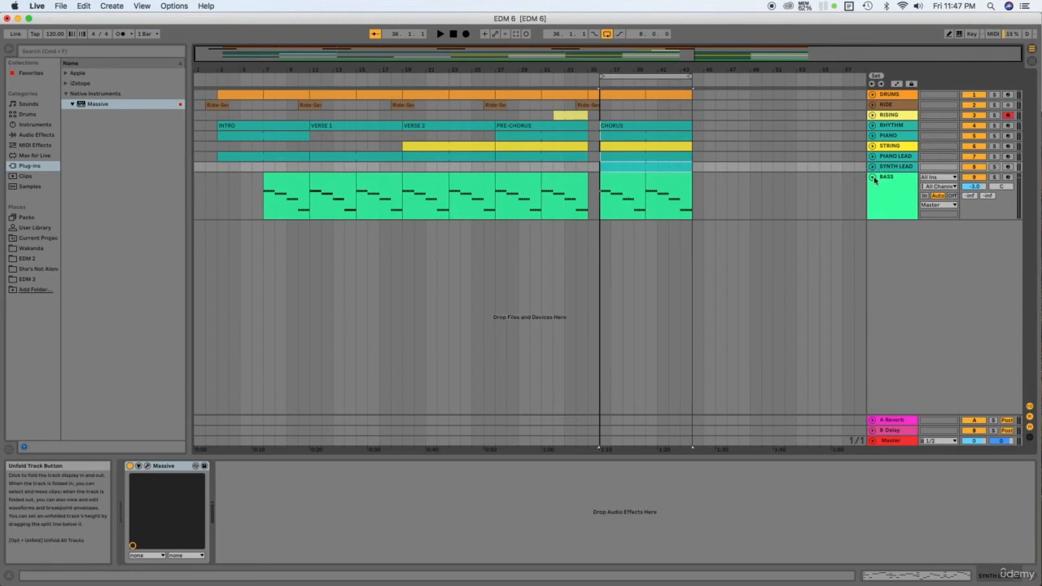
left_click(873, 177)
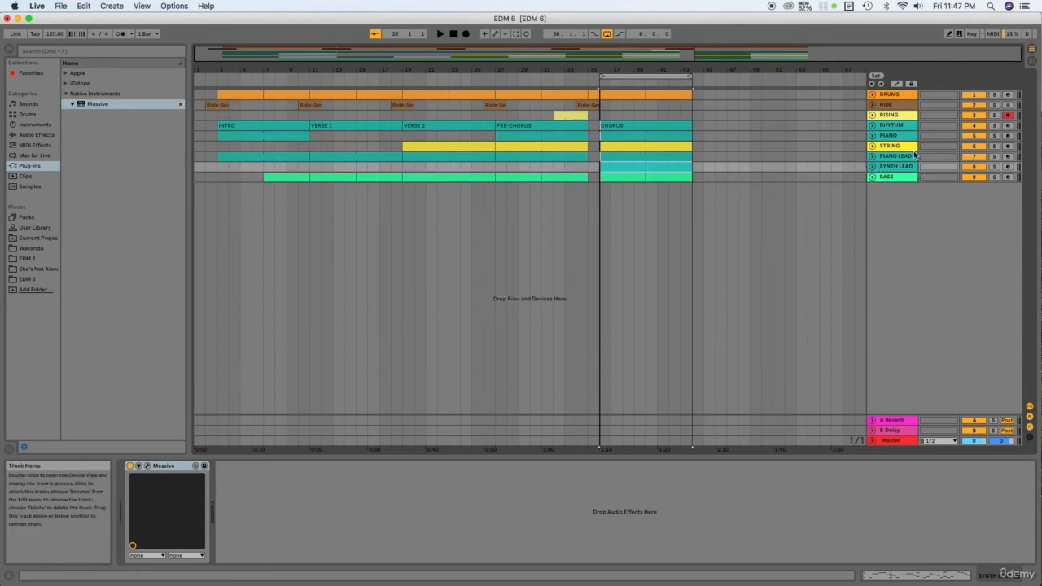
- Unfold the Master track, then play the chorus briefly from bar 36 and stop it
left_click(872, 440)
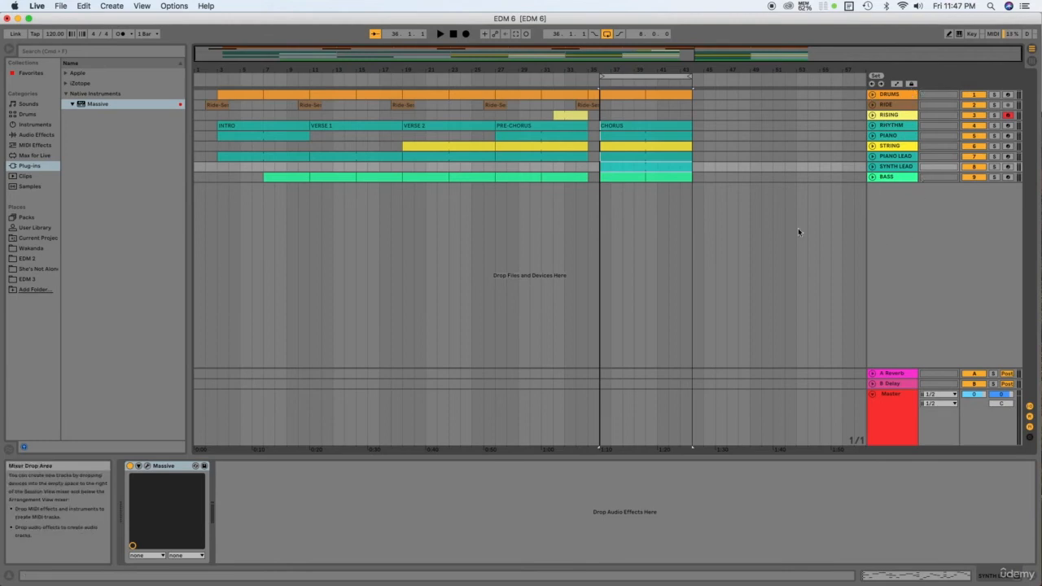
left_click(601, 198)
key("space")
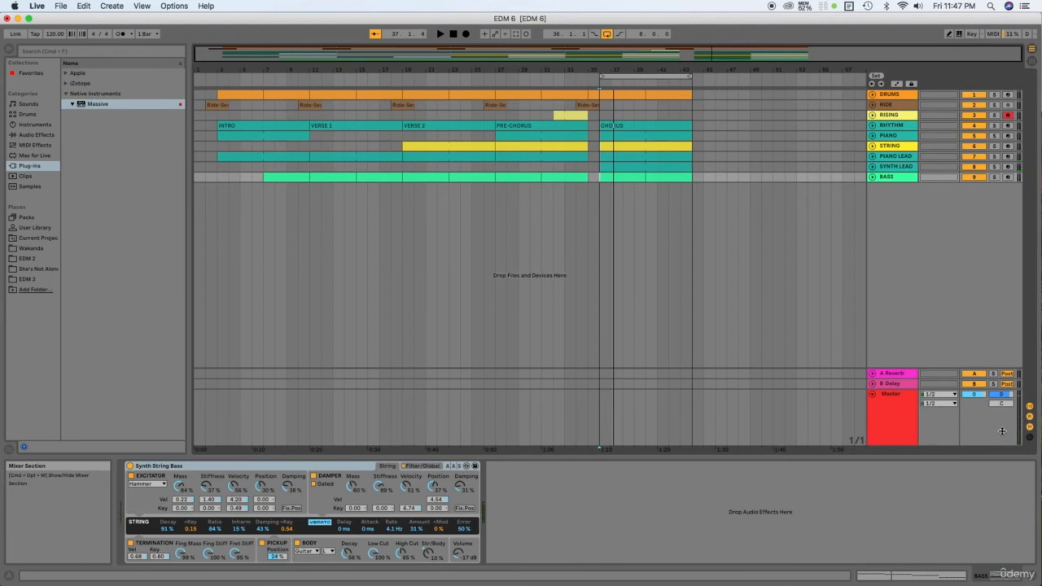
key("space")
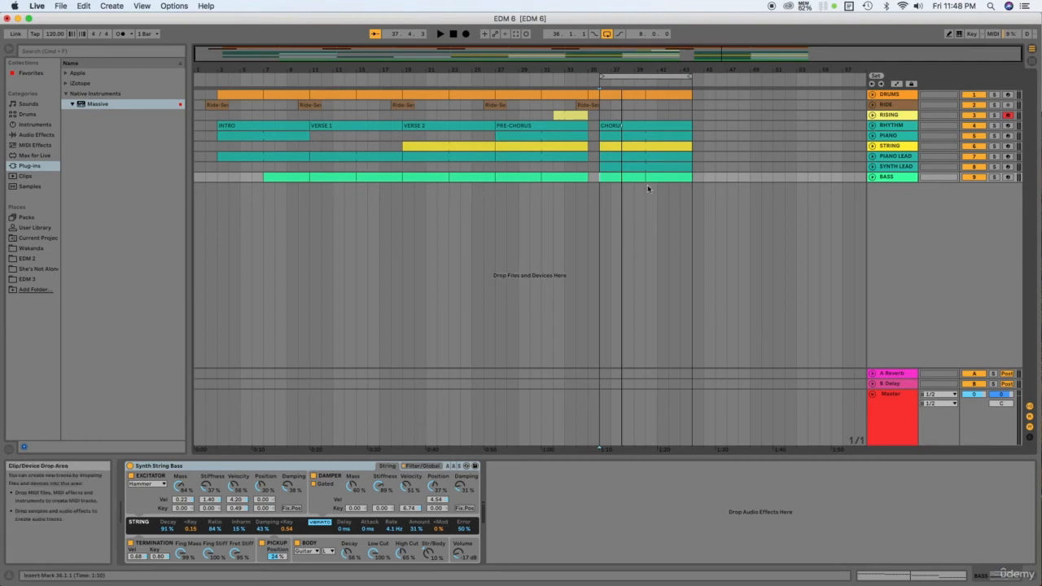
- Review the song structure on the RHYTHM track from INTRO to CHORUS, comparing the VERSE 1, VERSE 2 and CHORUS clips
left_click(229, 125)
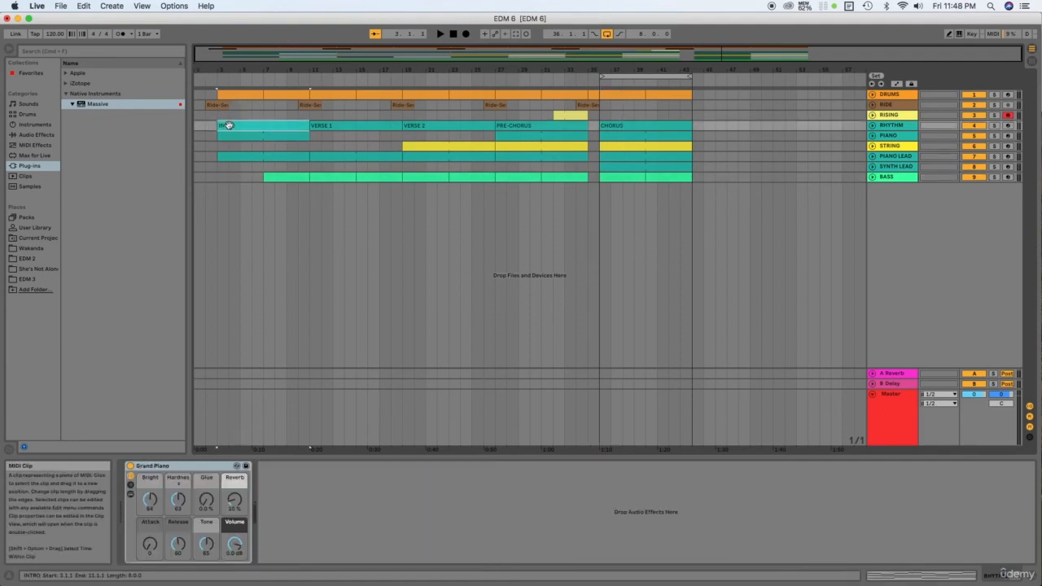
left_click(352, 124)
left_click(429, 125)
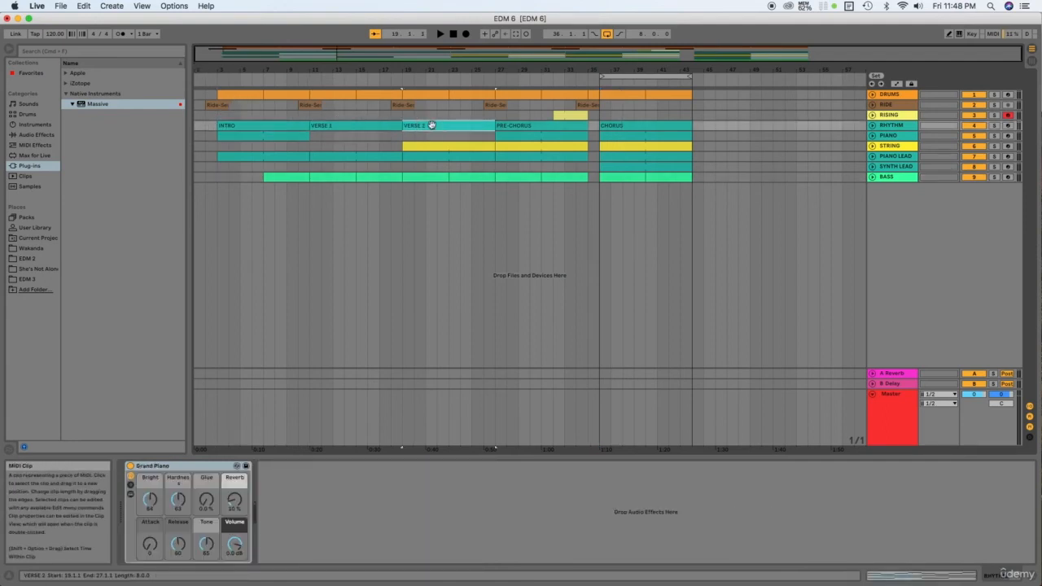
left_click(517, 127)
left_click(630, 129)
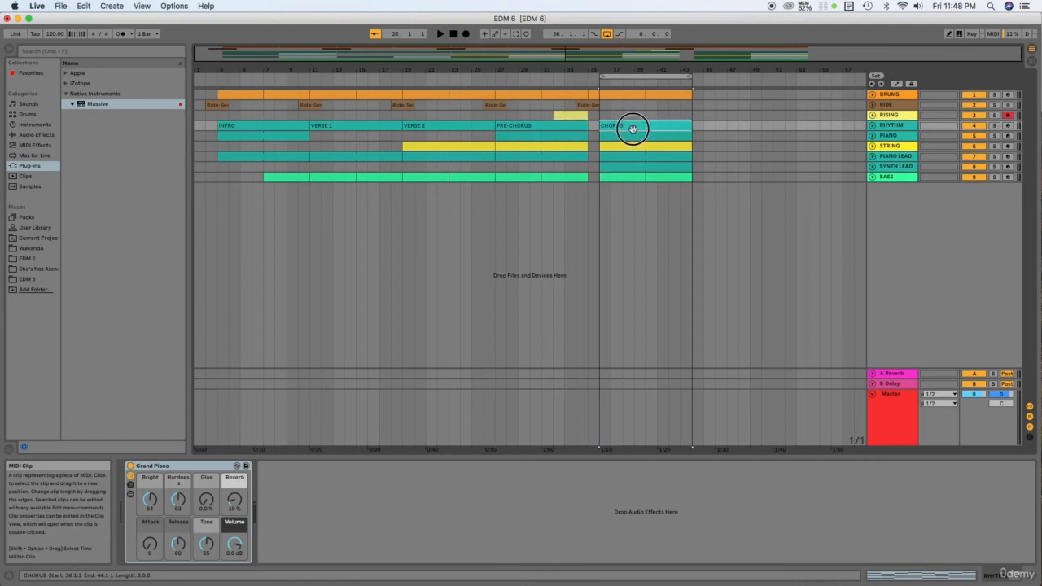
left_click(704, 127)
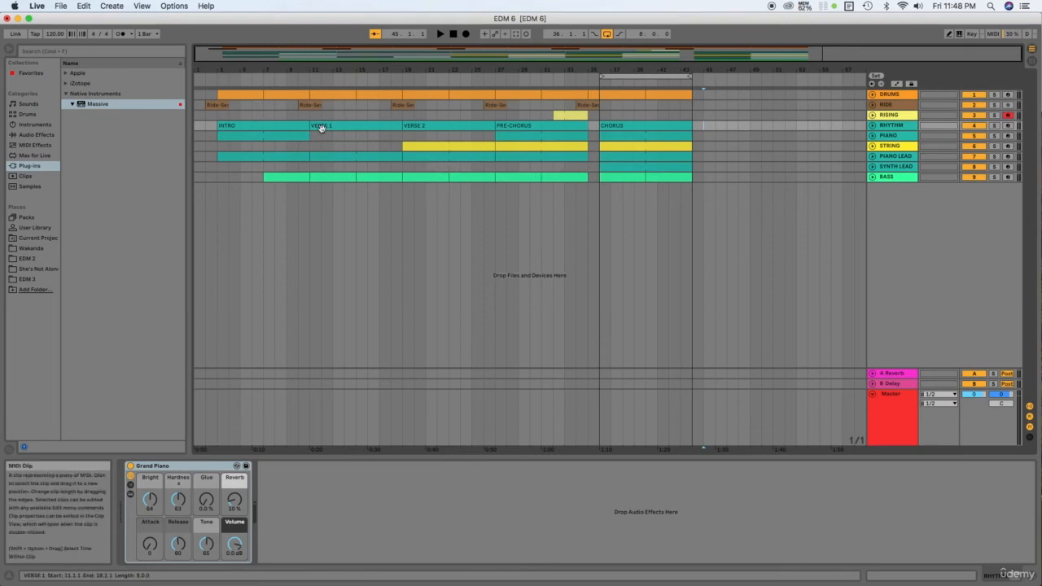
left_click(331, 126)
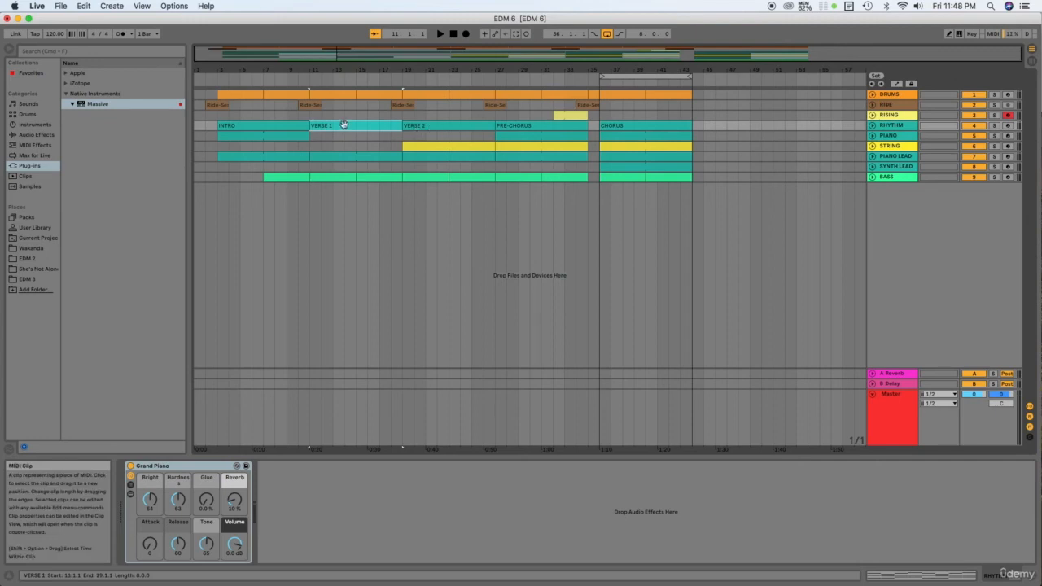
left_click(460, 127)
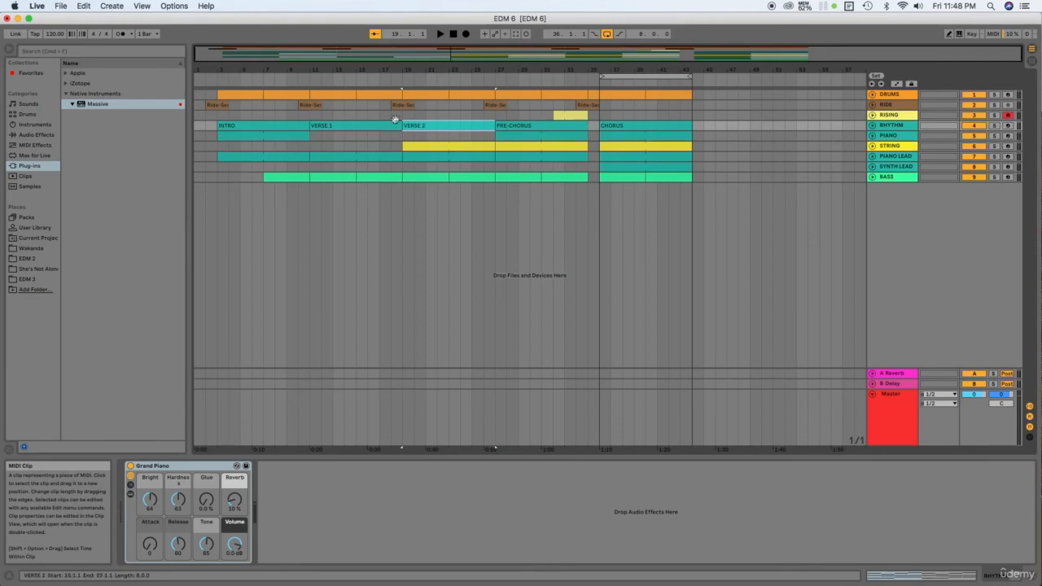
left_click(344, 126)
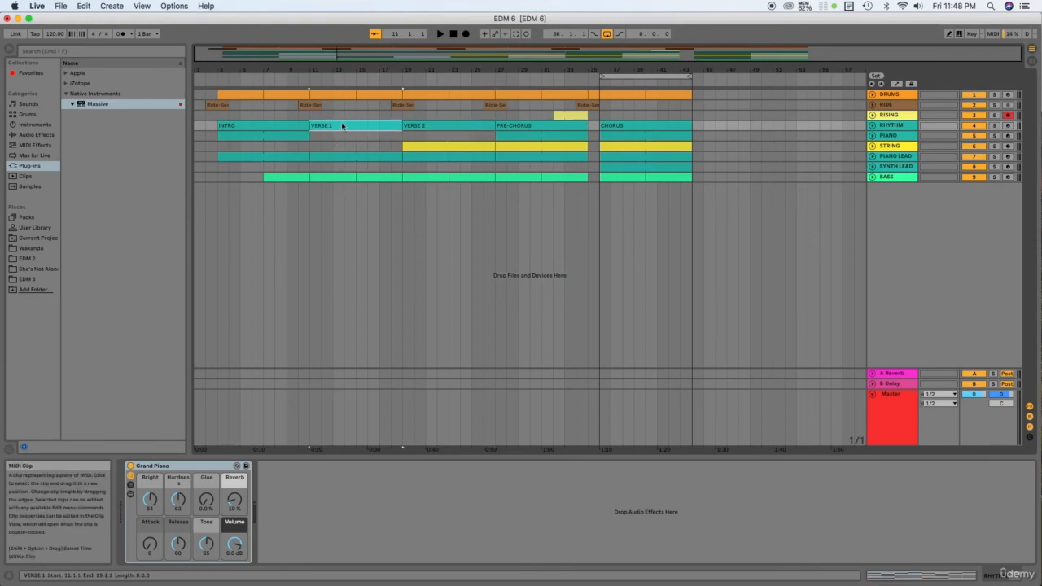
left_click(440, 126)
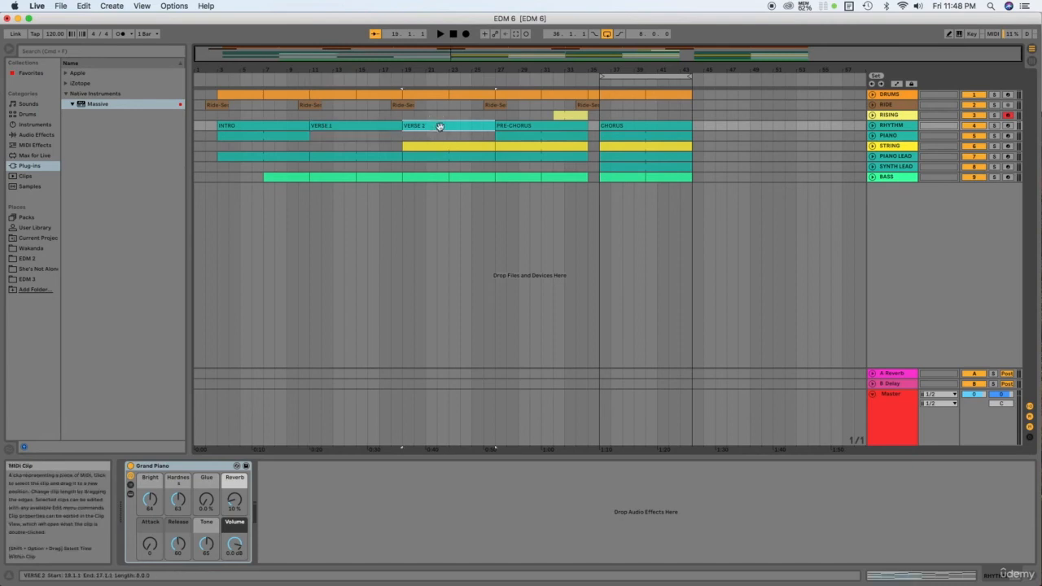
left_click(632, 129)
left_click(647, 130)
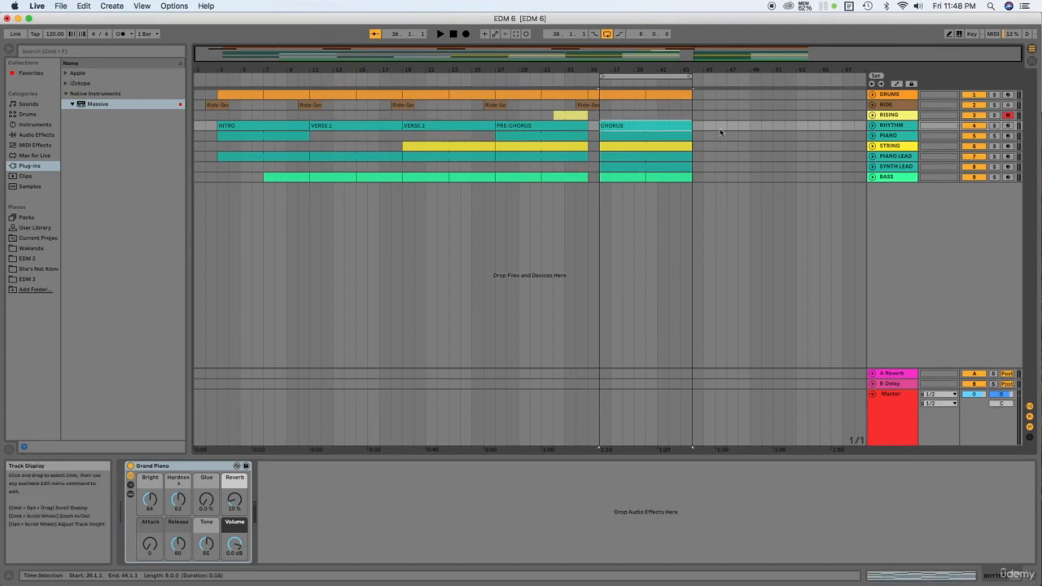
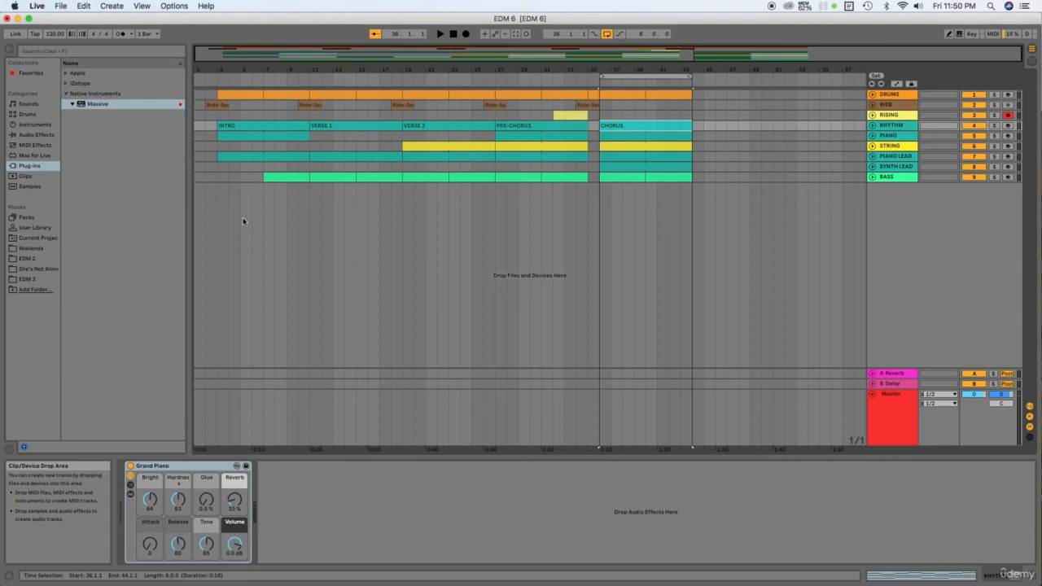
- Play the whole arrangement from bar 1
left_click(200, 210)
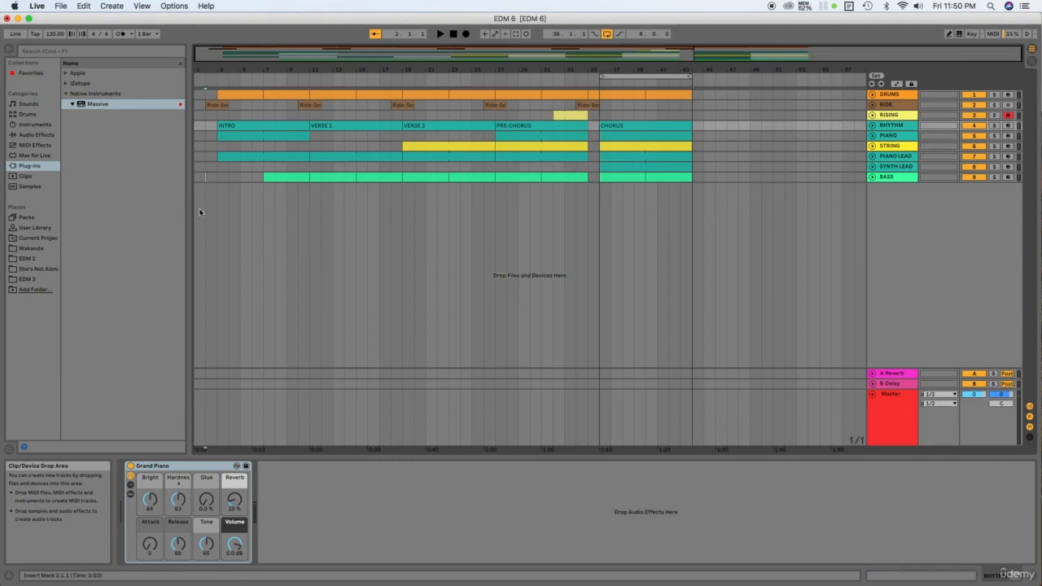
left_click(196, 137)
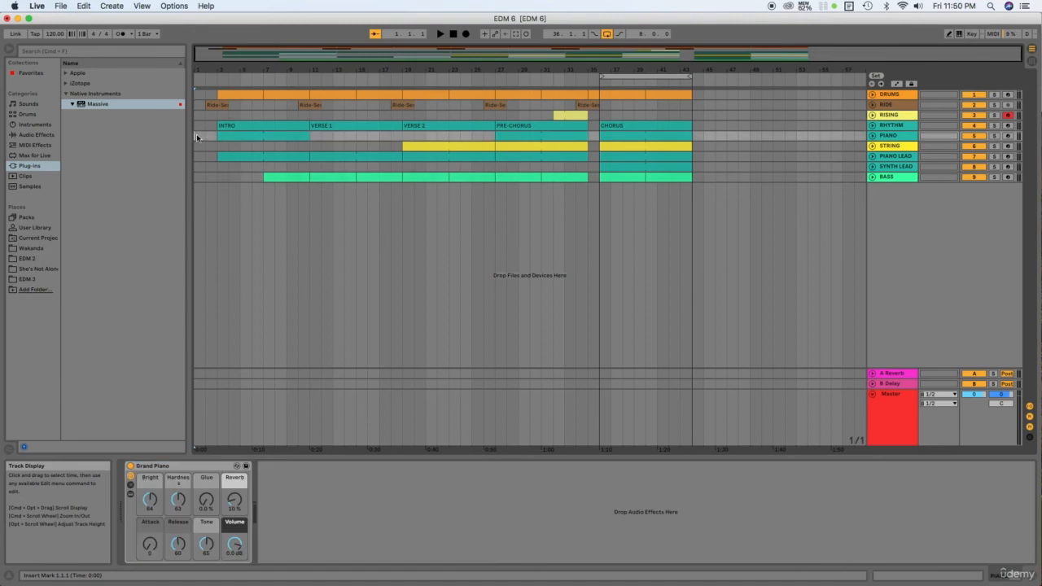
key("space")
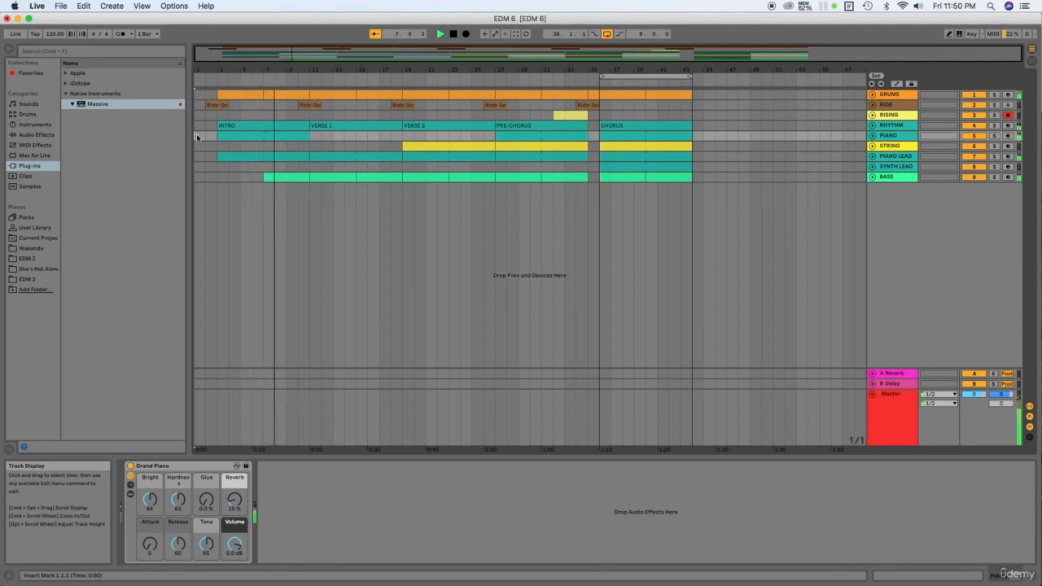
- During playback, unfold the PIANO LEAD track and examine the notes of its VERSE 1 and VERSE 2 clips
left_click(872, 157)
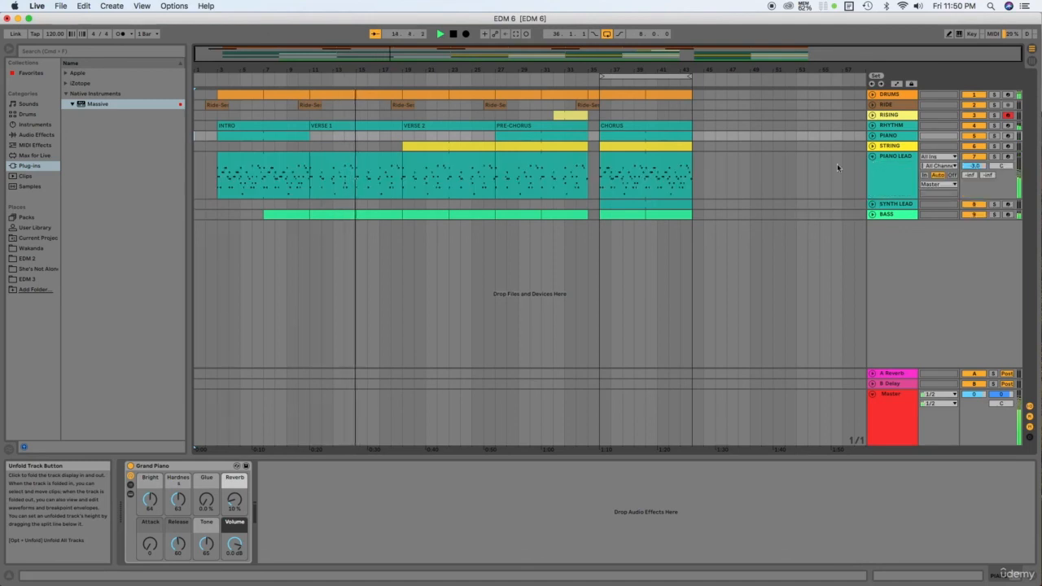
left_click(373, 155)
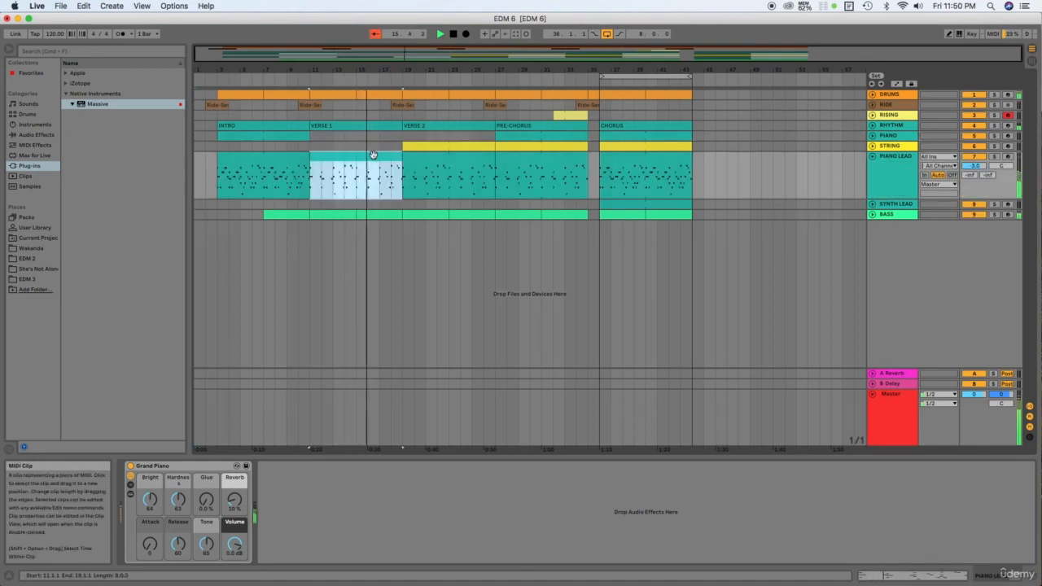
double_click(373, 155)
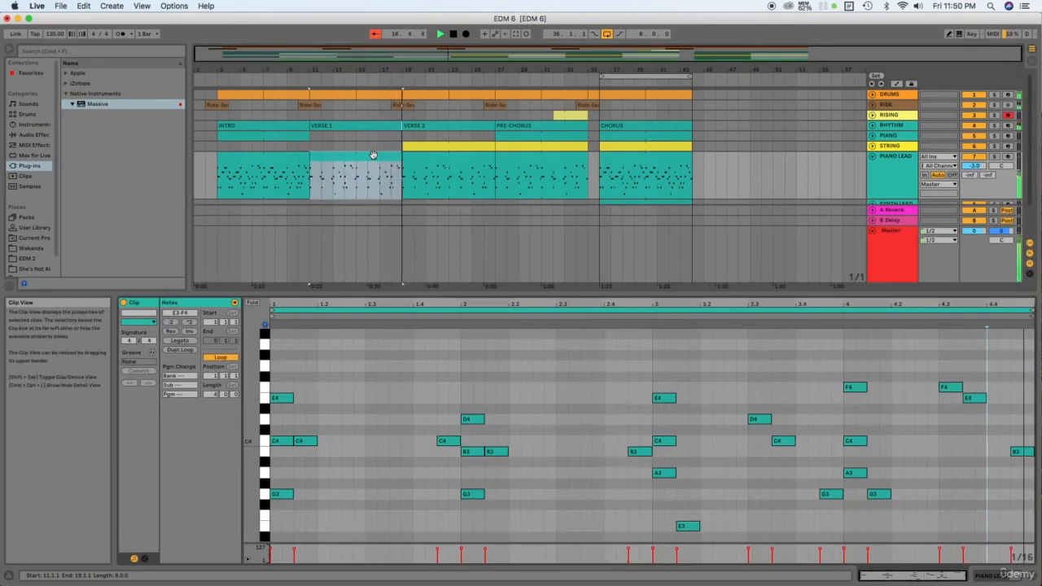
left_click(413, 159)
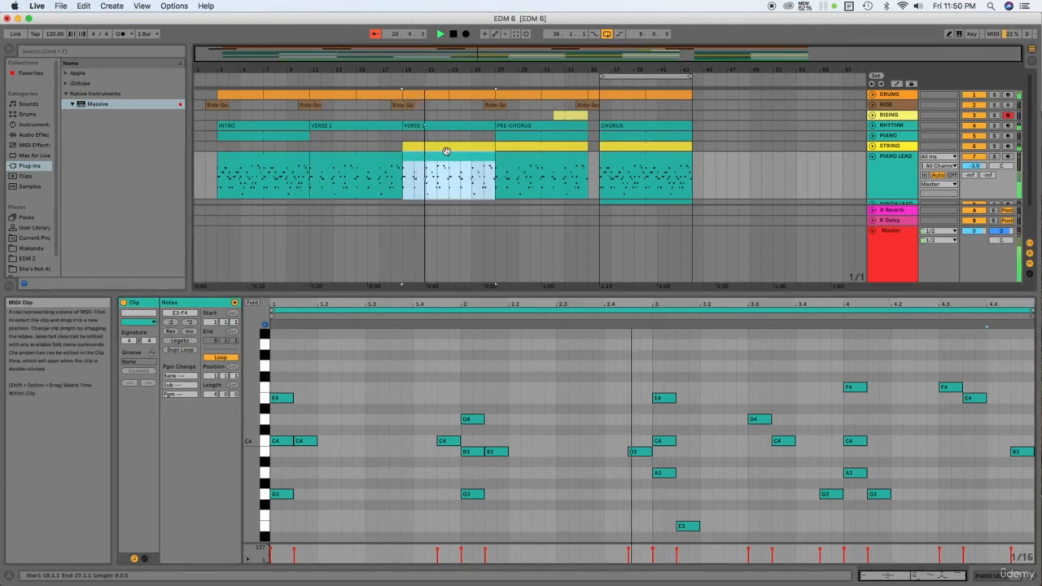
- Show the notes of the STRING clip under VERSE 2, unfold the STRING track and fold the Master track
left_click(447, 146)
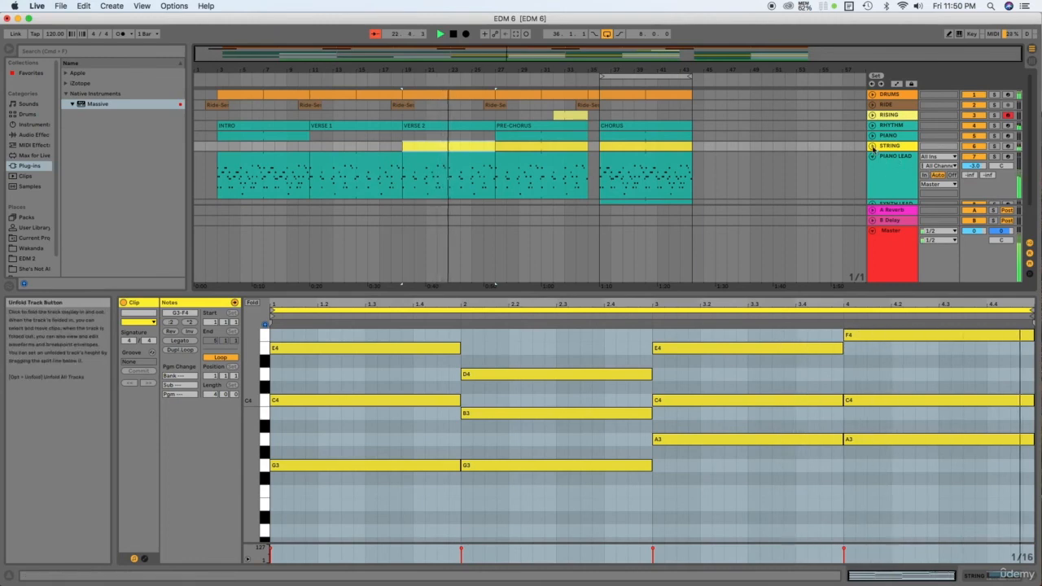
left_click(873, 146)
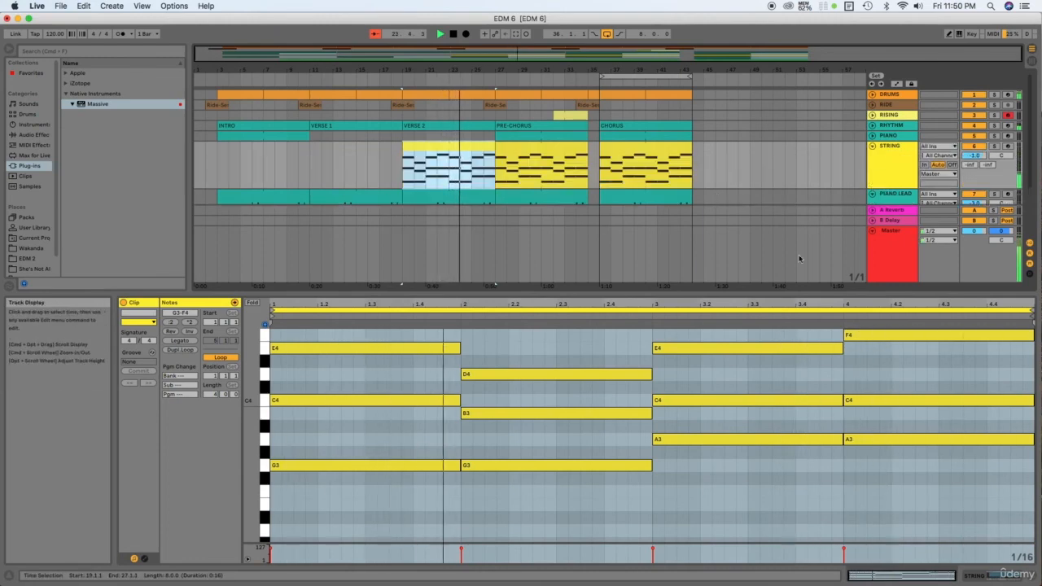
left_click(871, 234)
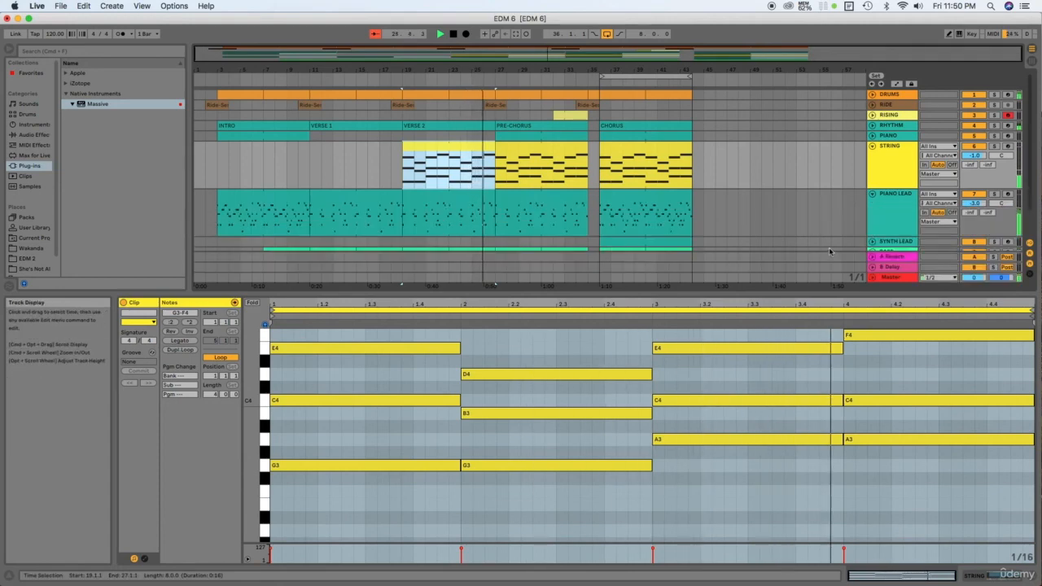
- Unfold the BASS and PIANO tracks to view their clips while the pre-chorus plays
scroll(818, 236, "down", 3)
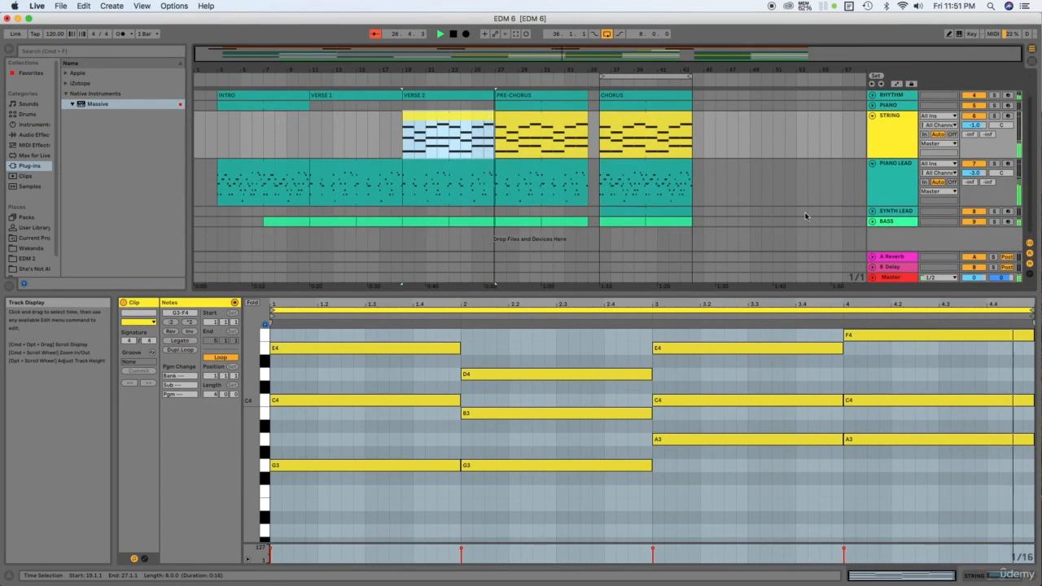
left_click(872, 221)
scroll(649, 205, "up", 3)
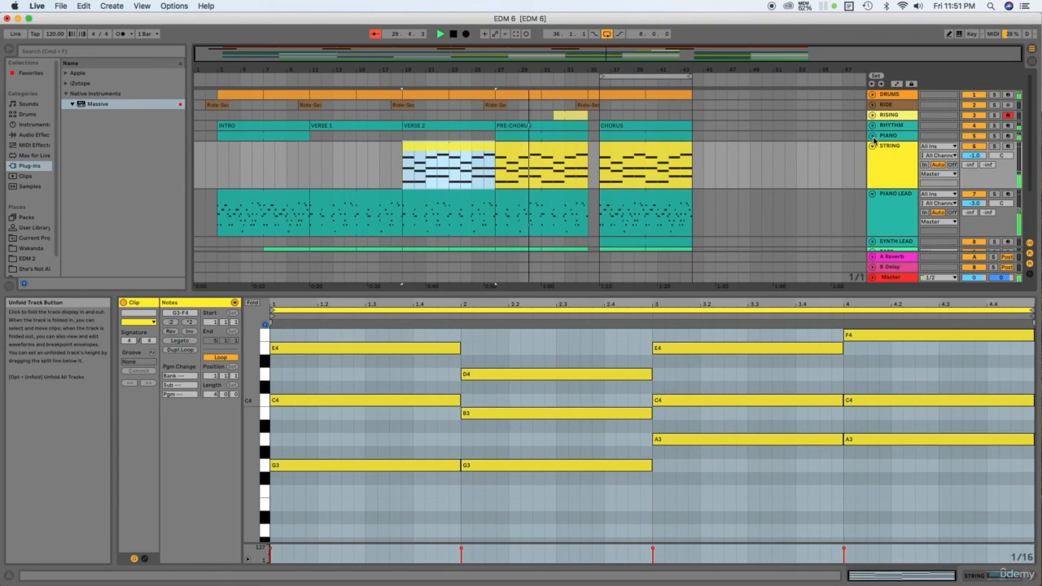
left_click(874, 137)
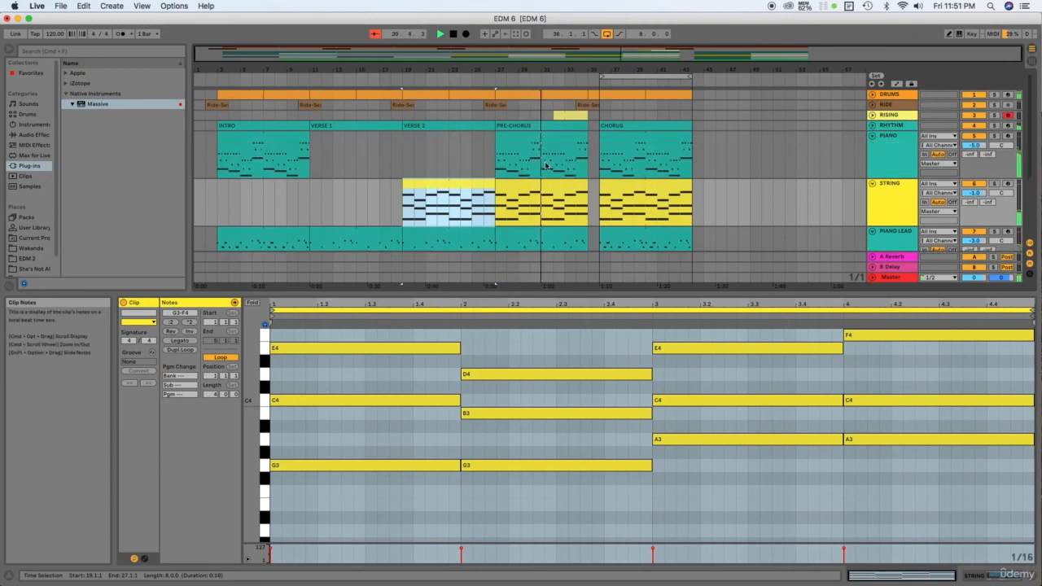
- Unfold the DRUMS track and examine the notes of its late pre-chorus, one-bar fill and first chorus clips during playback
left_click(872, 95)
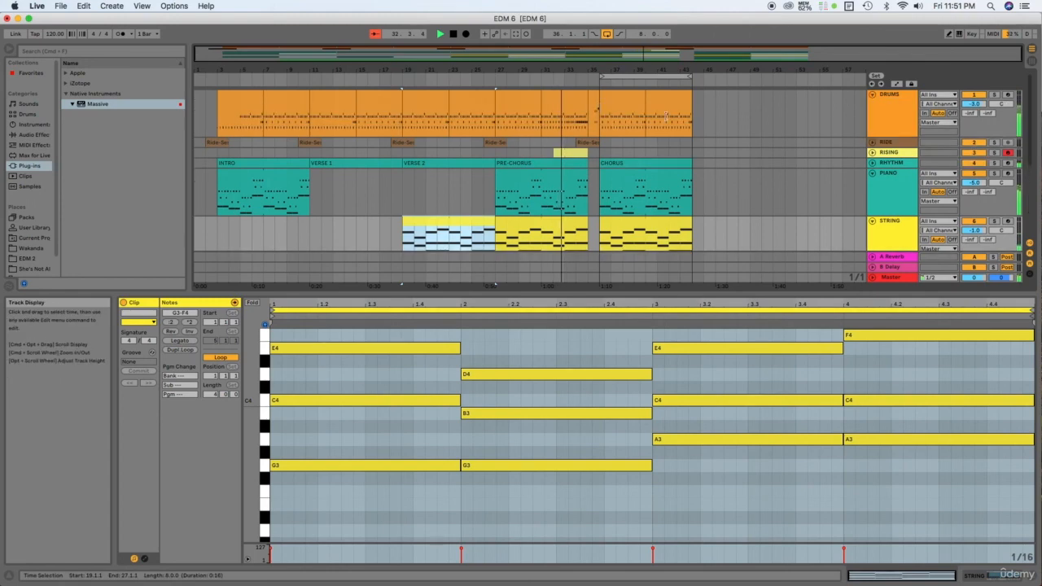
left_click(572, 102)
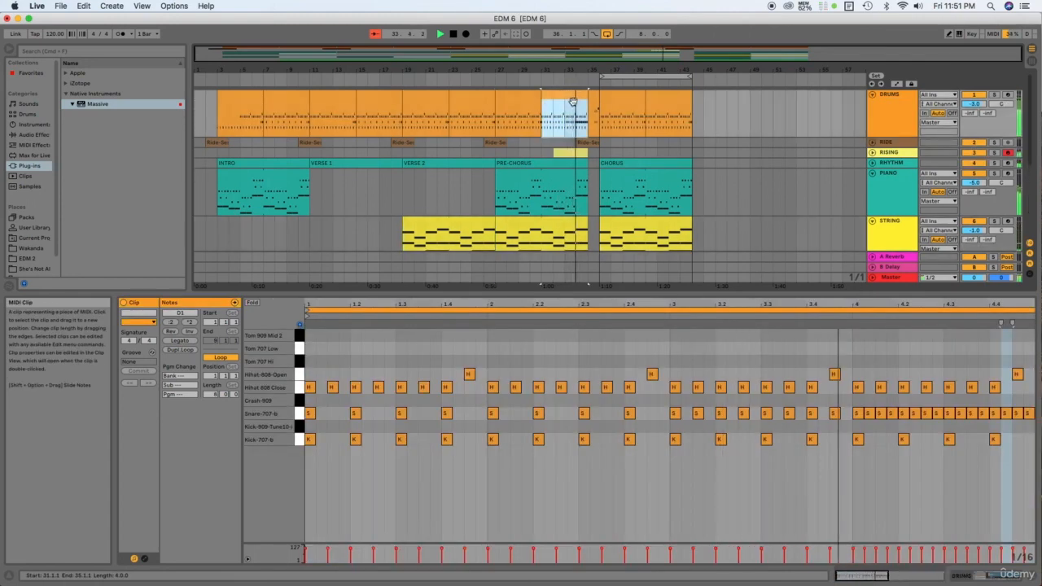
left_click(596, 104)
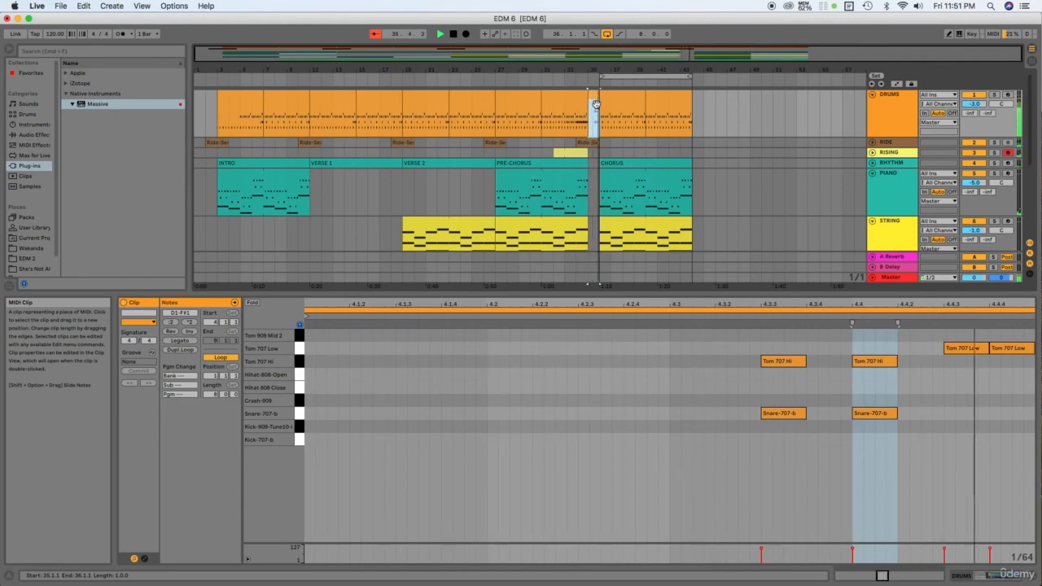
left_click(616, 104)
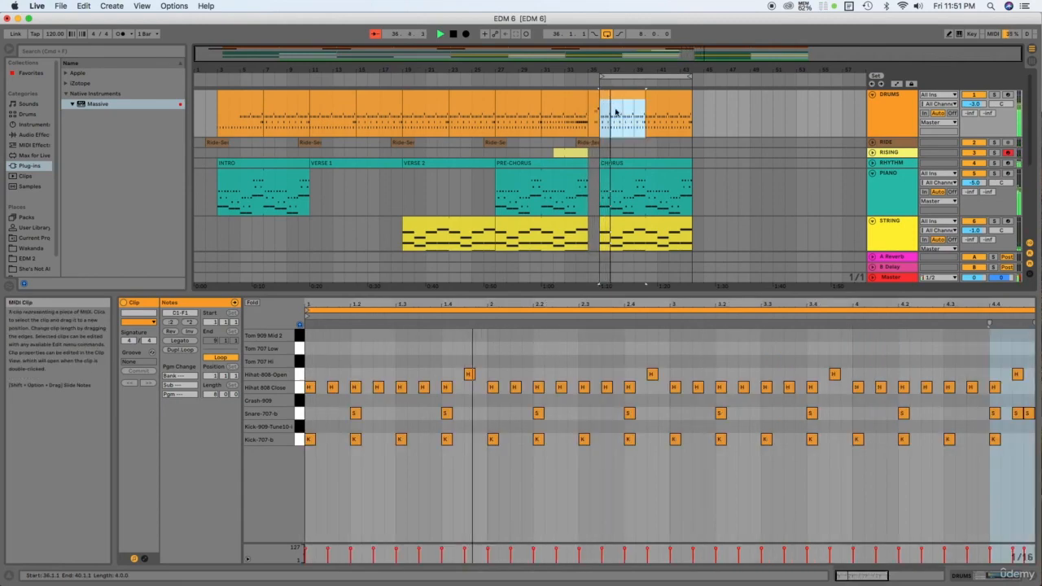
- Show the notes of the SYNTH LEAD clip in the chorus and unfold the SYNTH LEAD track
scroll(617, 147, "down", 3)
scroll(623, 183, "down", 4)
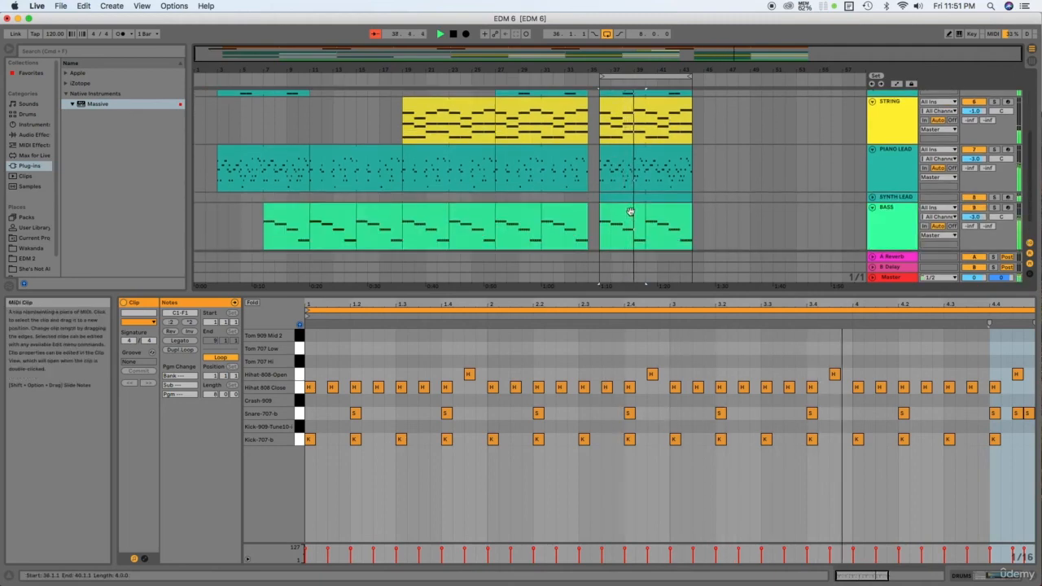
scroll(632, 200, "up", 2)
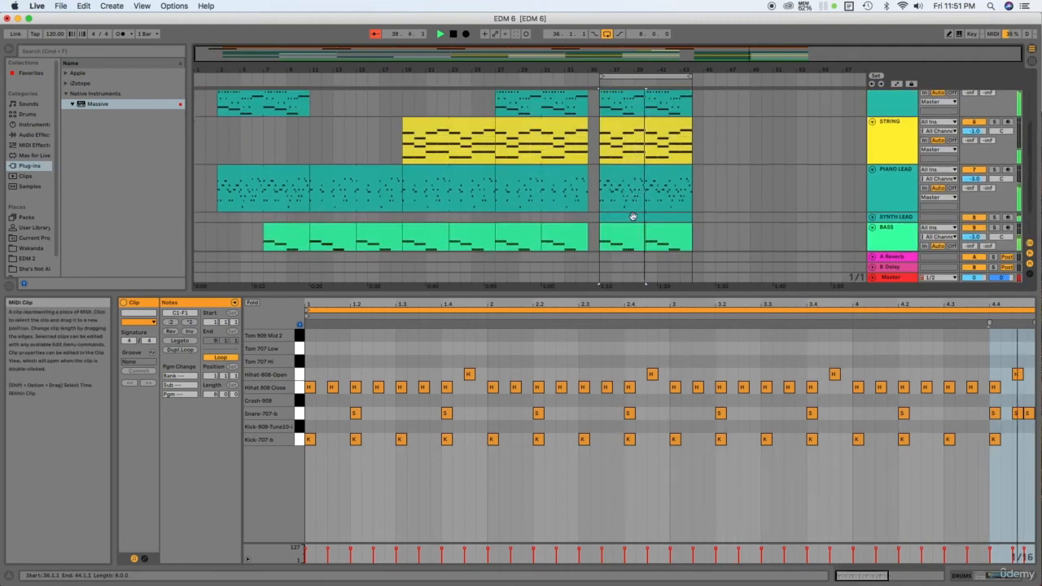
left_click(628, 217)
left_click(881, 220)
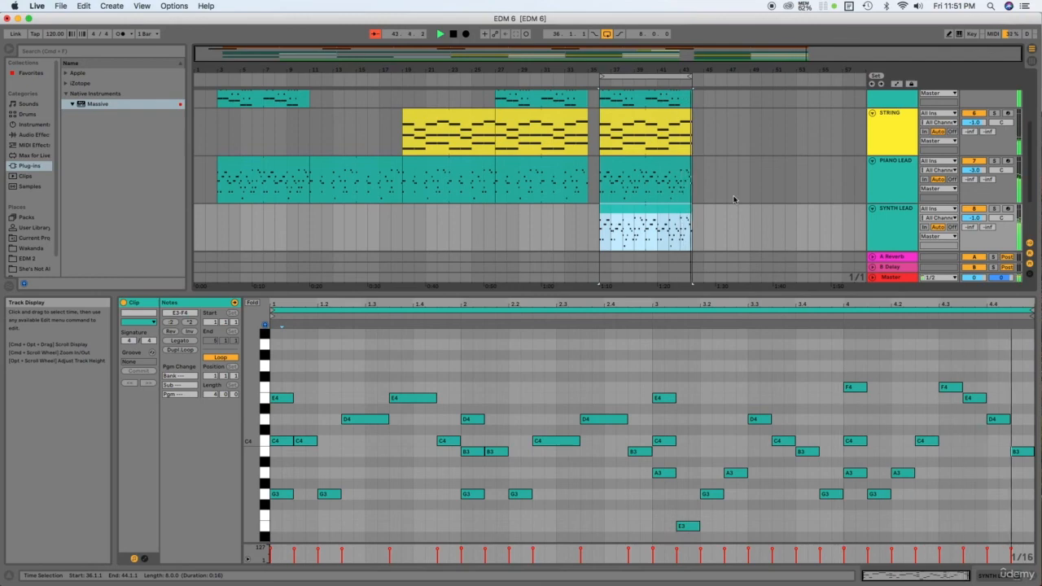
- Turn off the arrangement loop over the chorus while playback runs
left_click(606, 36)
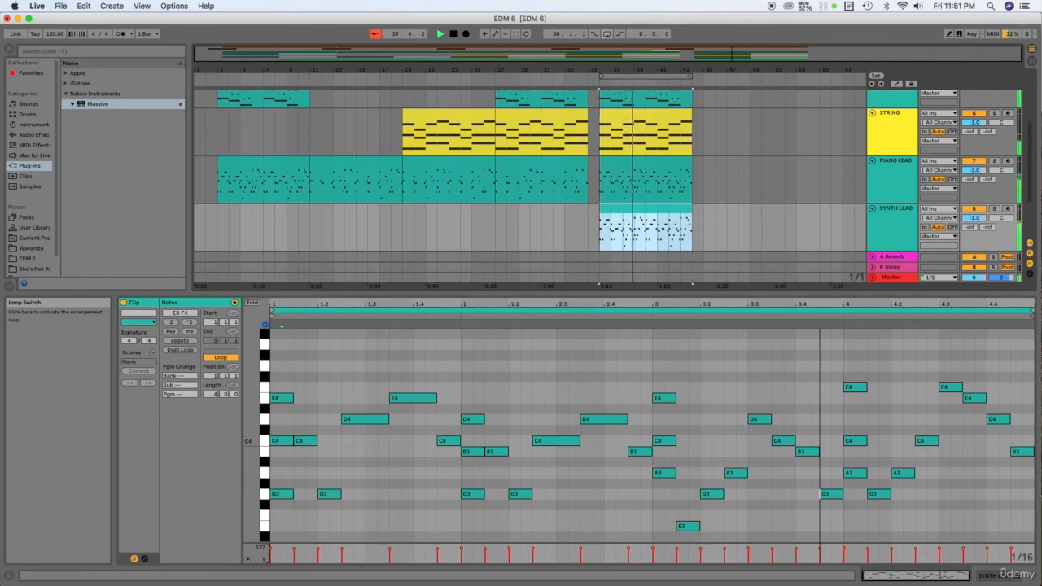